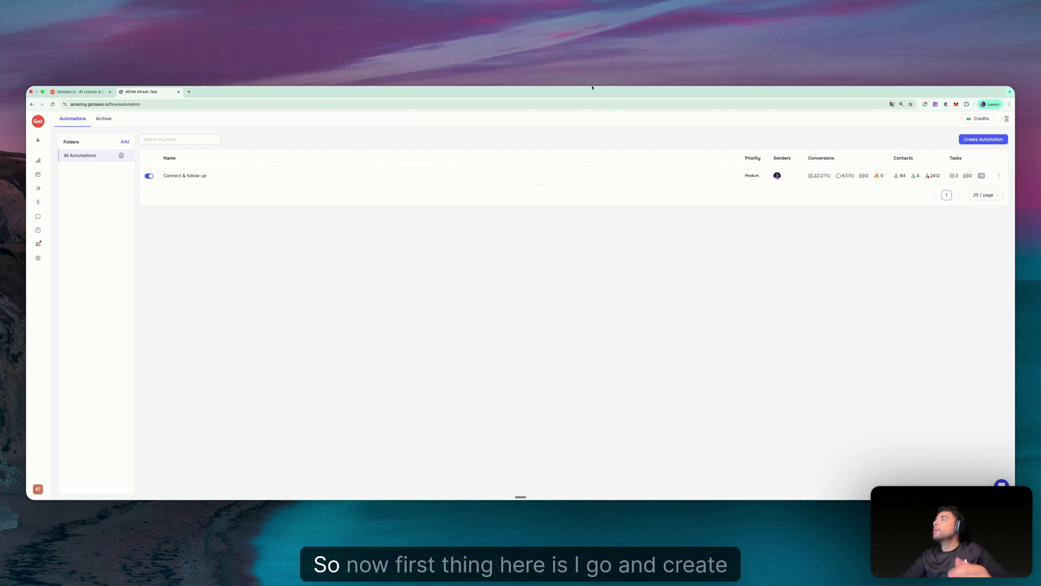
# Step: Create a new automation from the Connect & follow-up template
pyautogui.click(980, 139)
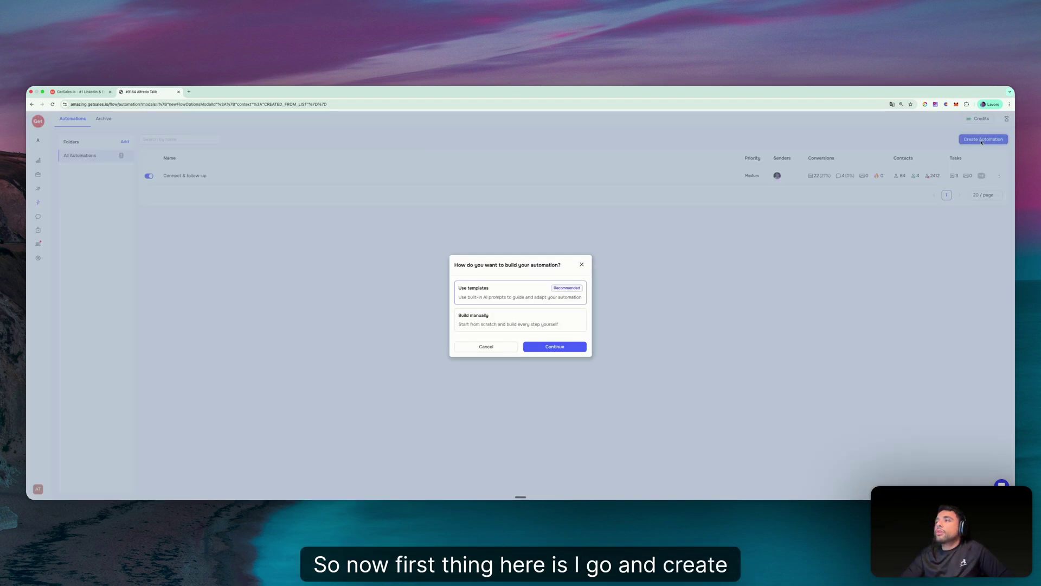
pyautogui.click(560, 348)
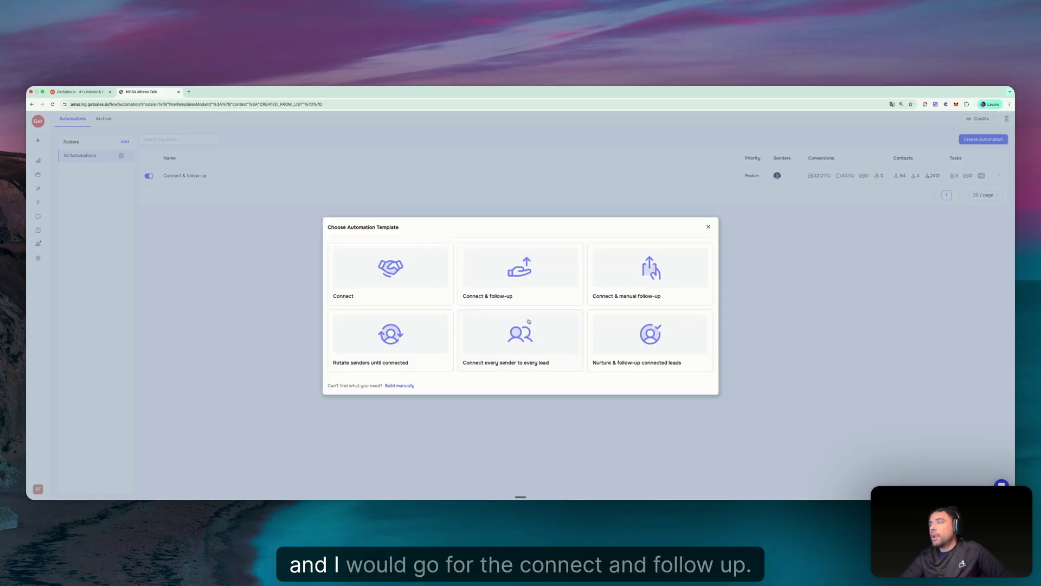
pyautogui.click(524, 282)
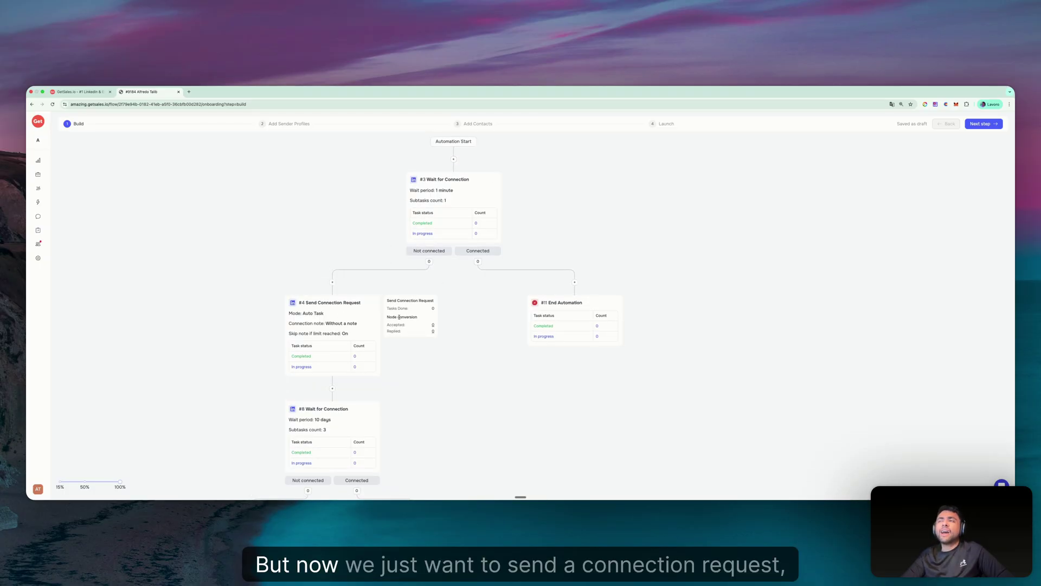
# Step: Review the automation flow down to the not-connected branch and open the Withdraw Connection Request node's settings
pyautogui.scroll(-3, 327, 325)
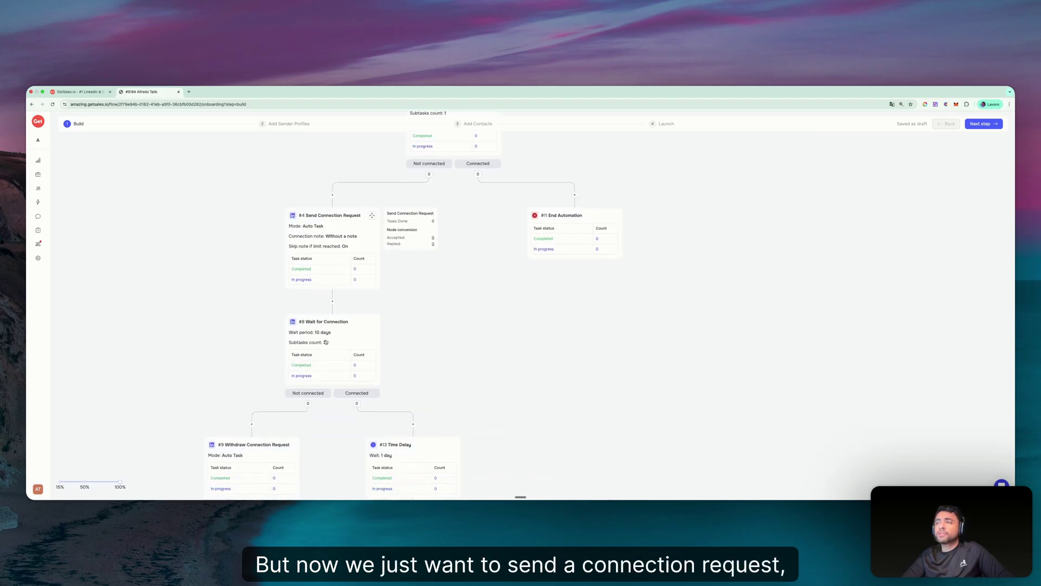
pyautogui.scroll(-4, 332, 394)
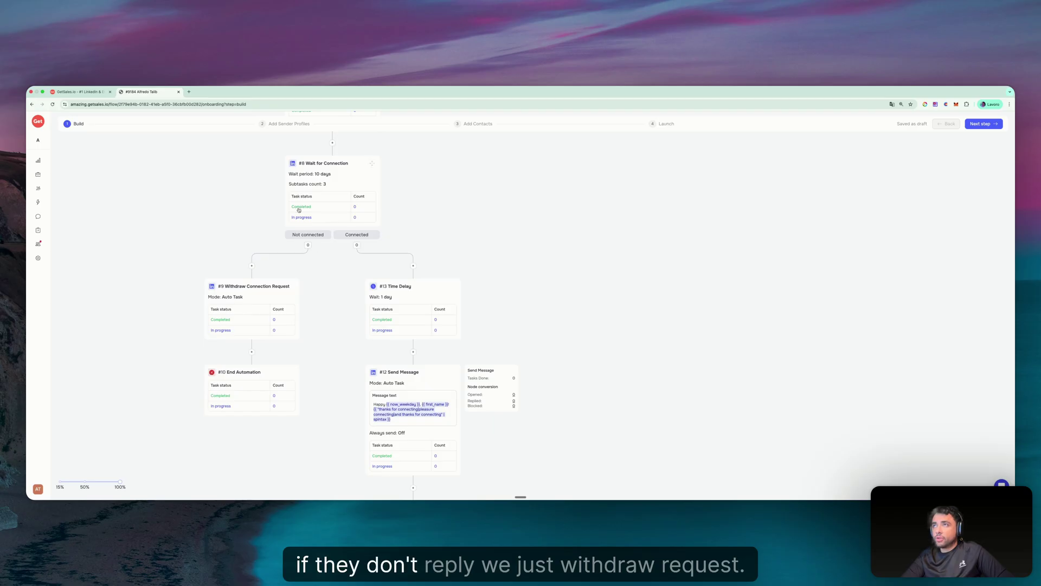
pyautogui.click(235, 309)
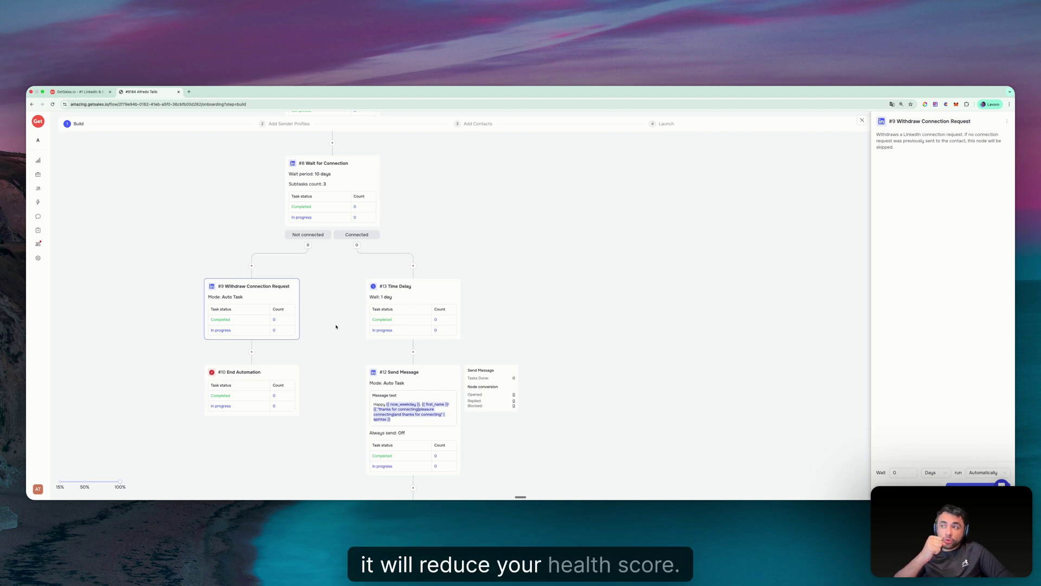
# Step: Examine the first sender profile's Account Health breakdown, including network size, last month's activity, connect rate and withdrawal queue
pyautogui.click(38, 243)
pyautogui.scroll(-2, 680, 321)
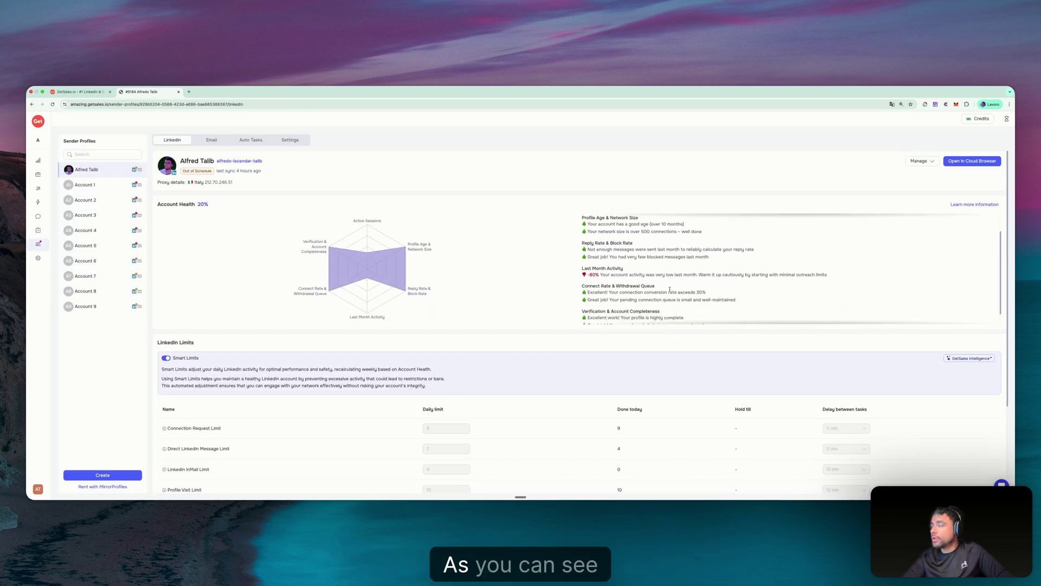
pyautogui.scroll(-3, 680, 320)
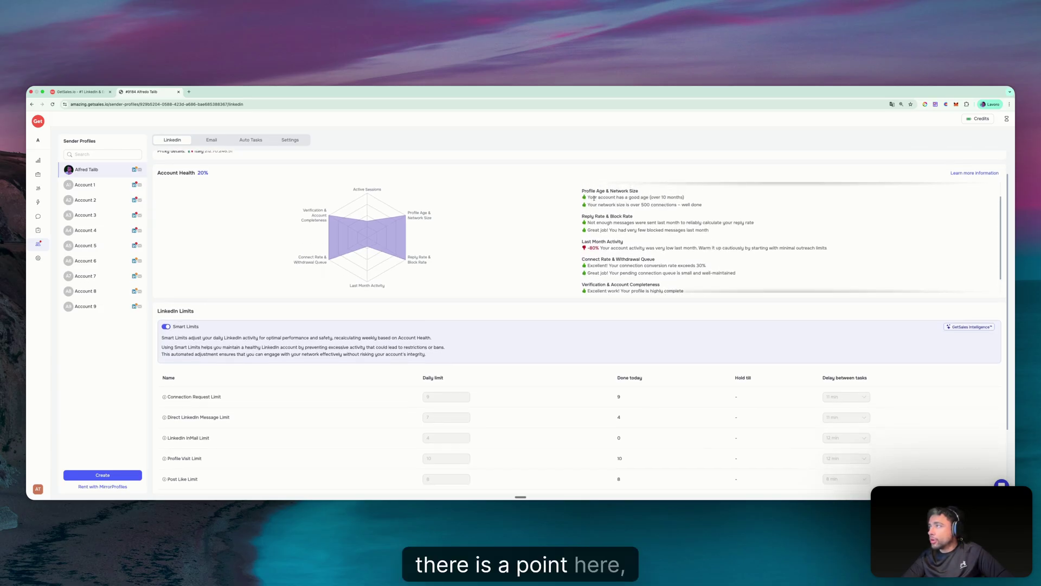
pyautogui.moveTo(587, 205); pyautogui.dragTo(705, 204)
pyautogui.click(705, 204)
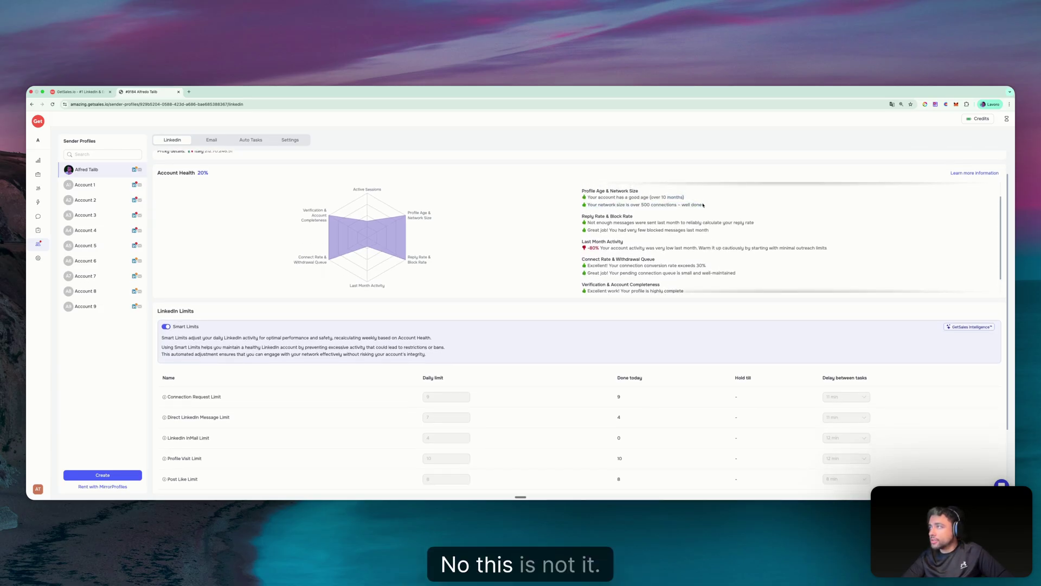
pyautogui.scroll(-2, 686, 249)
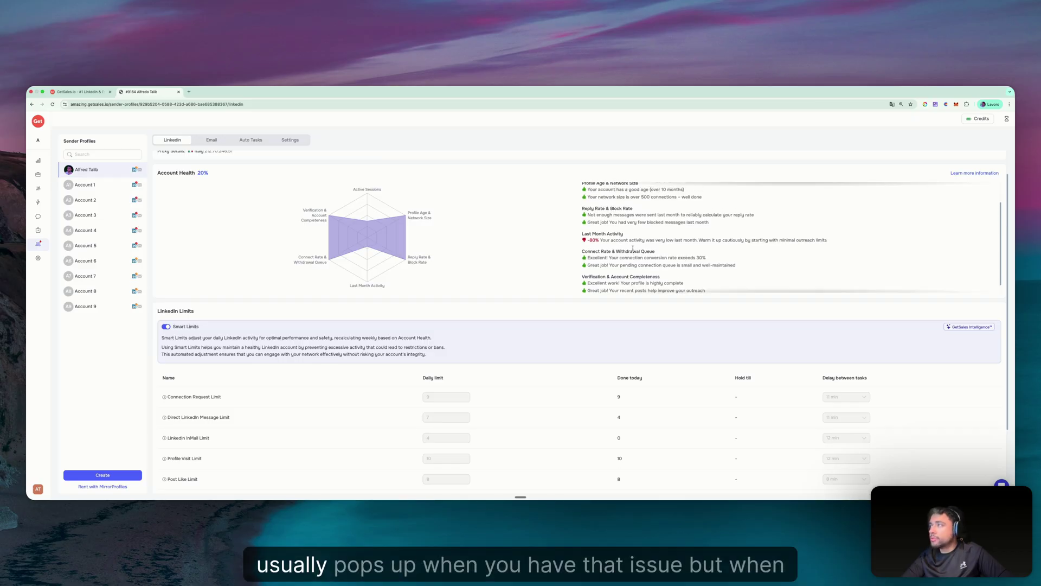
pyautogui.scroll(2, 634, 260)
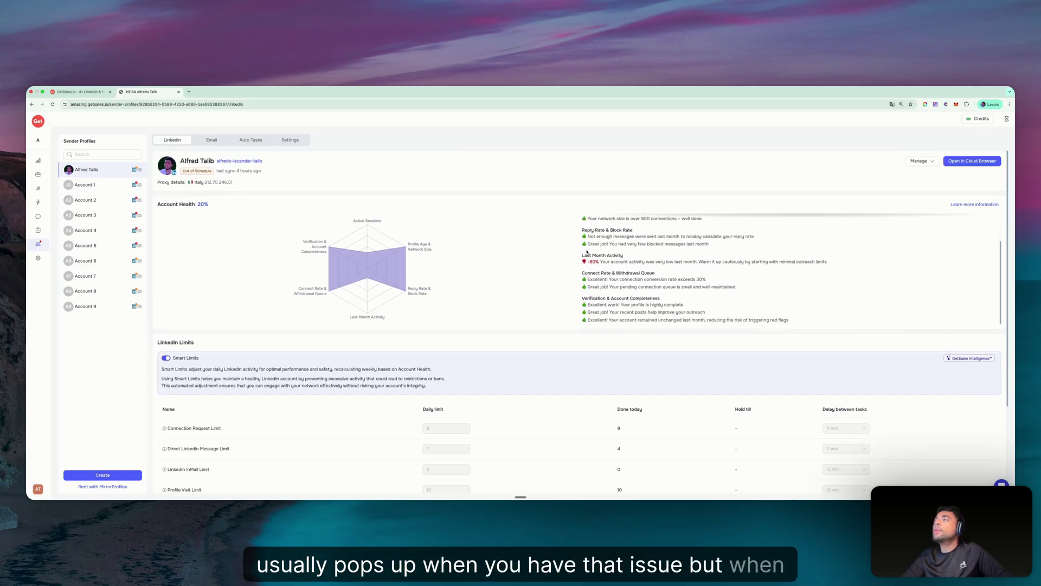
# Step: Reopen the draft Connect & follow-up automation and return to its Build stage
pyautogui.moveTo(37, 203)
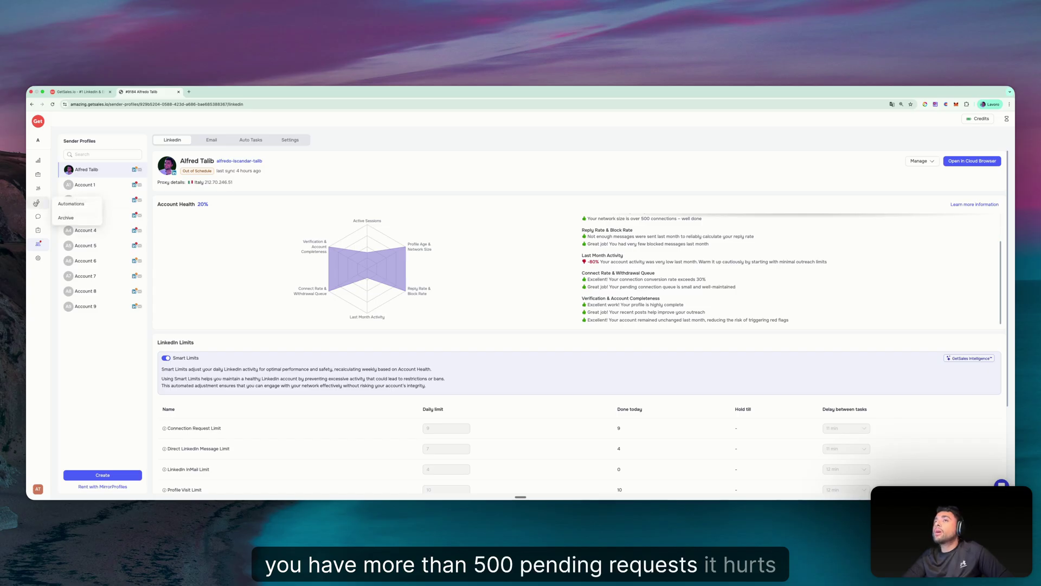
pyautogui.click(71, 204)
pyautogui.click(190, 178)
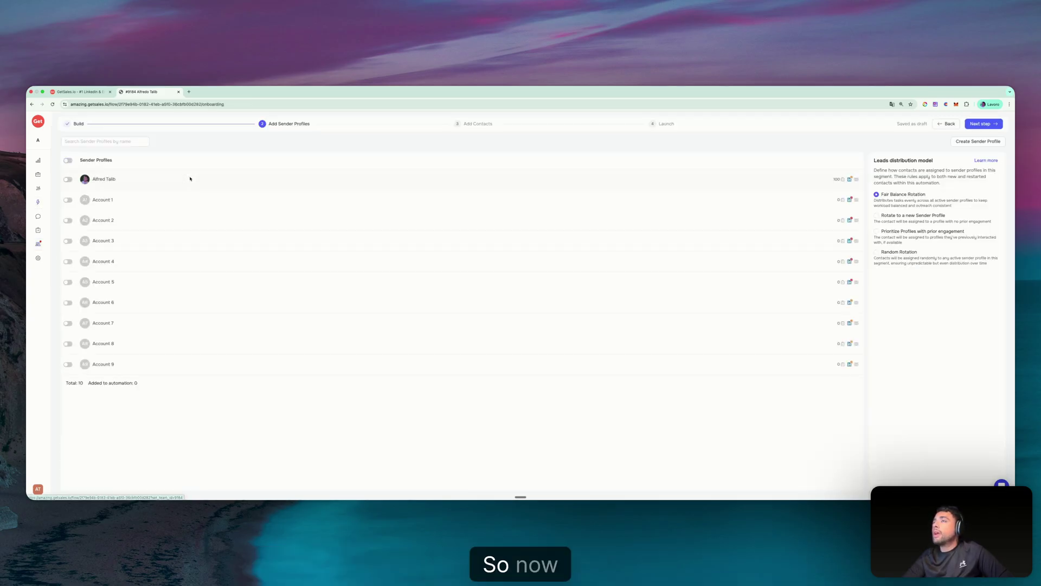
pyautogui.click(75, 124)
# Step: Check the Send Connection Request node's connection note settings and the Wait for Connection node below it
pyautogui.scroll(-3, 342, 359)
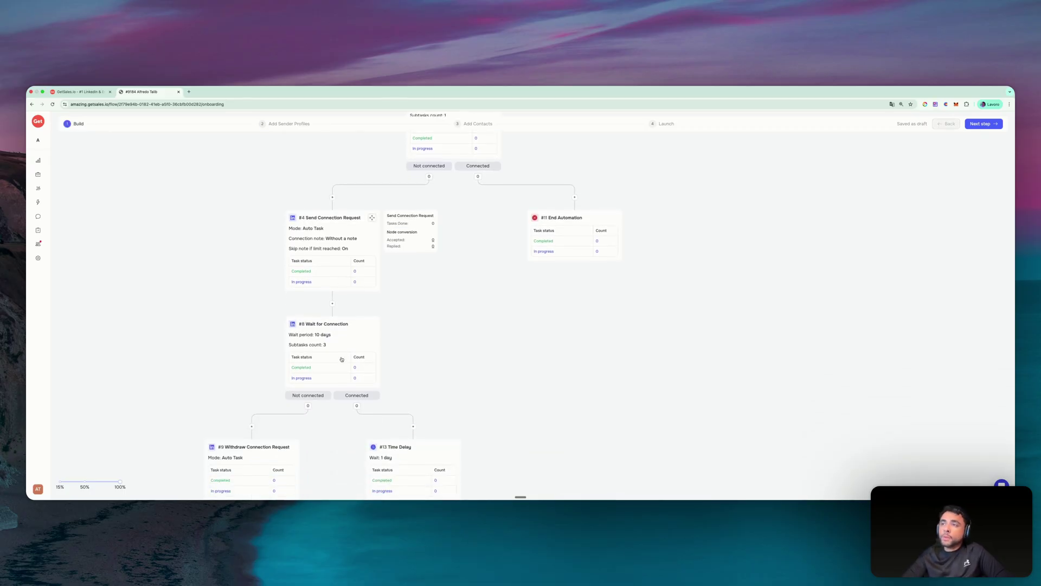
pyautogui.click(344, 236)
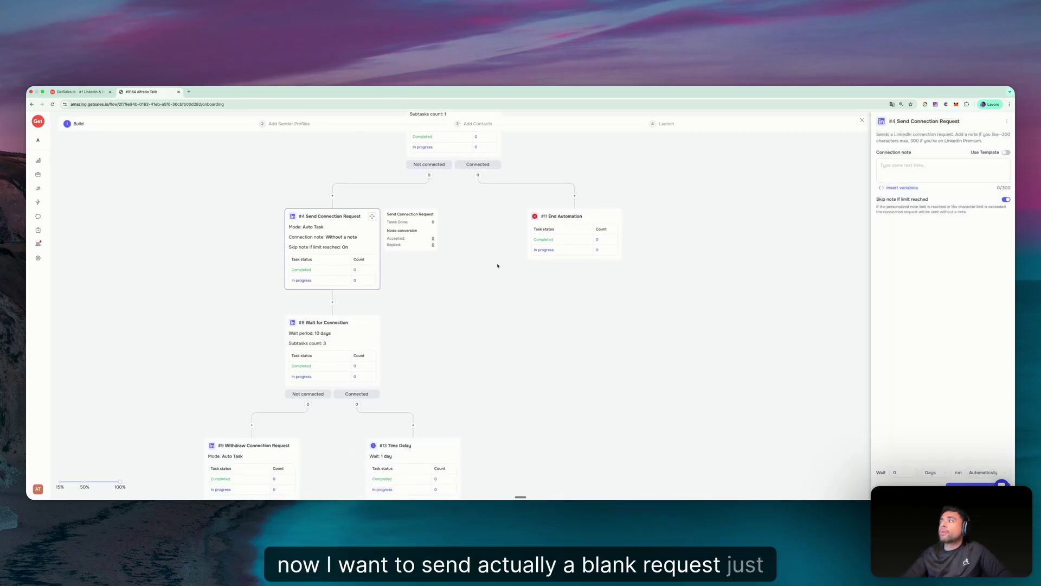
pyautogui.scroll(-1, 312, 320)
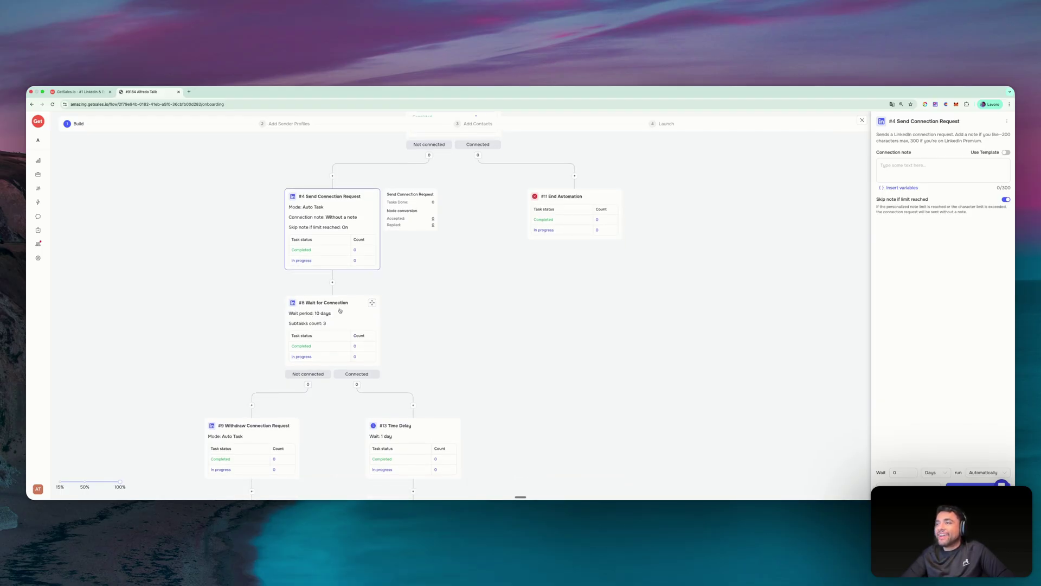
pyautogui.scroll(-2, 361, 347)
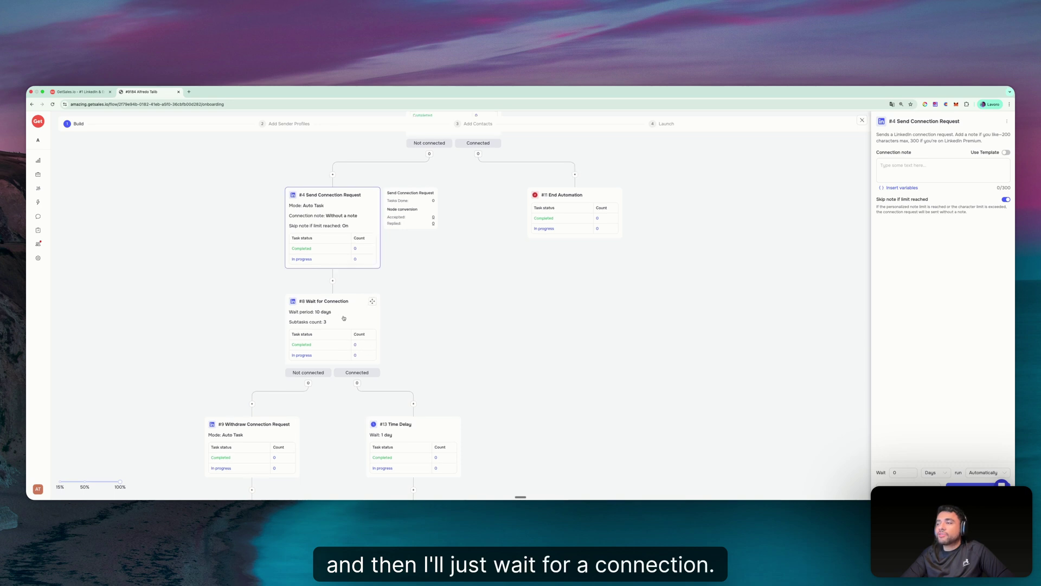
# Step: Set the Time Delay node in the Connected branch to 3 days and save it
pyautogui.scroll(-2, 405, 345)
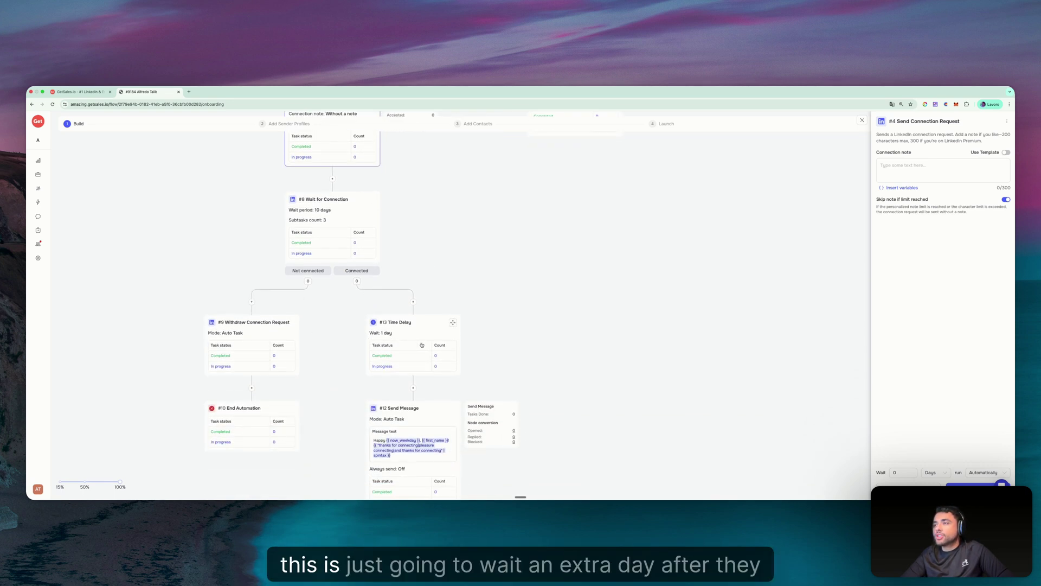
pyautogui.scroll(-2, 413, 313)
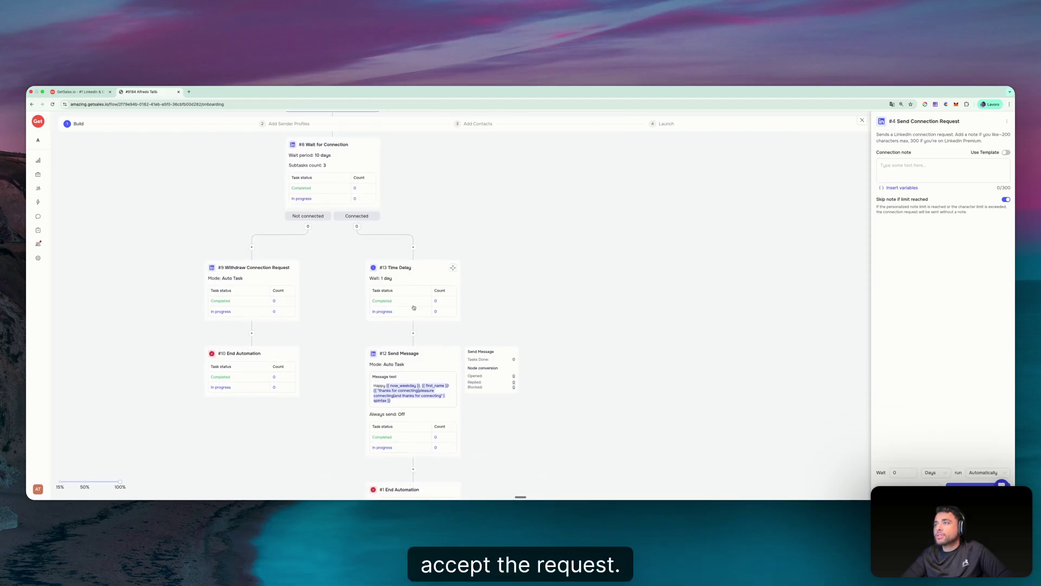
pyautogui.click(386, 280)
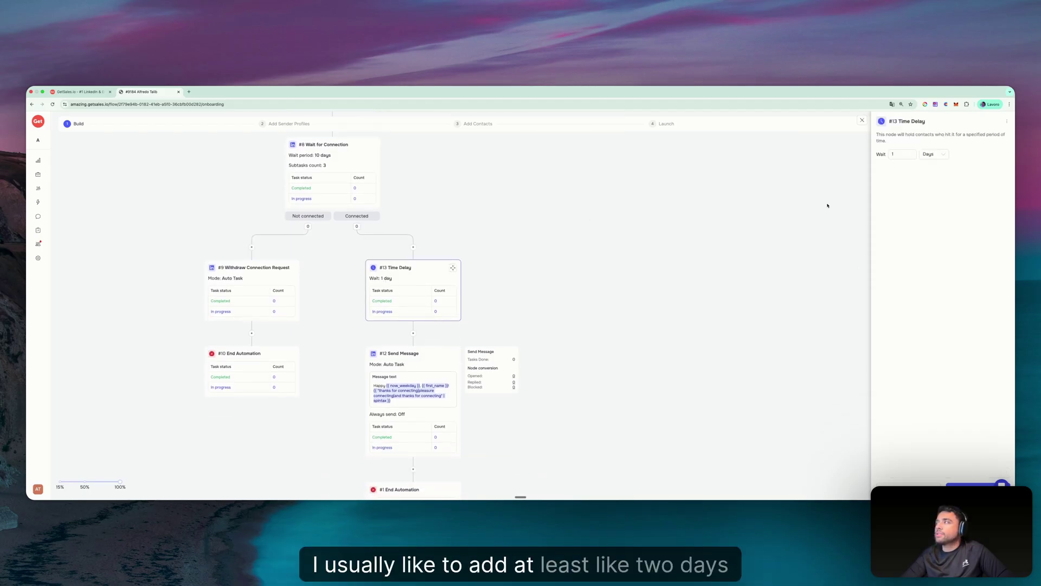
pyautogui.click(900, 154)
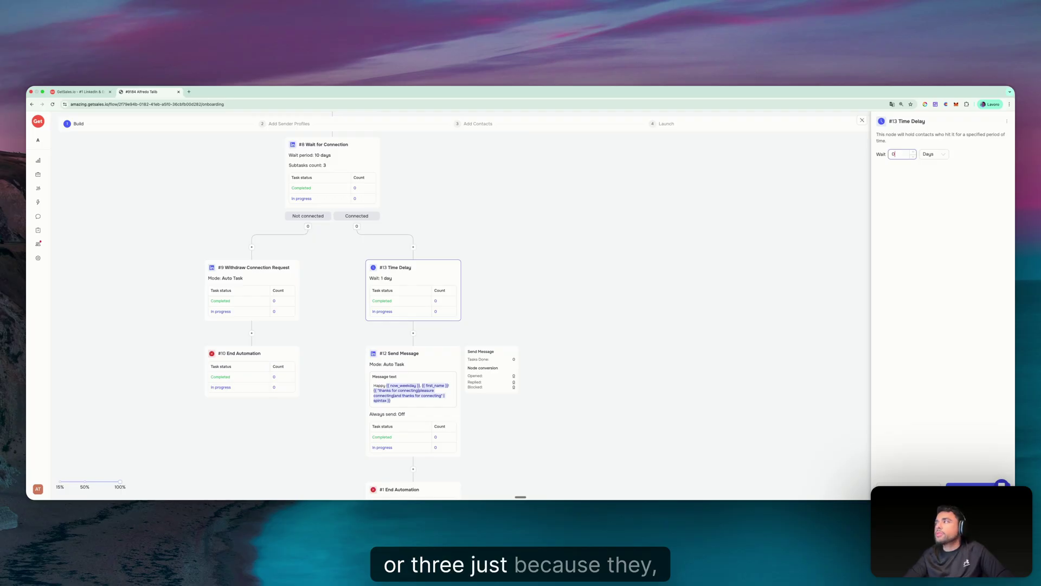
pyautogui.press('BackSpace')
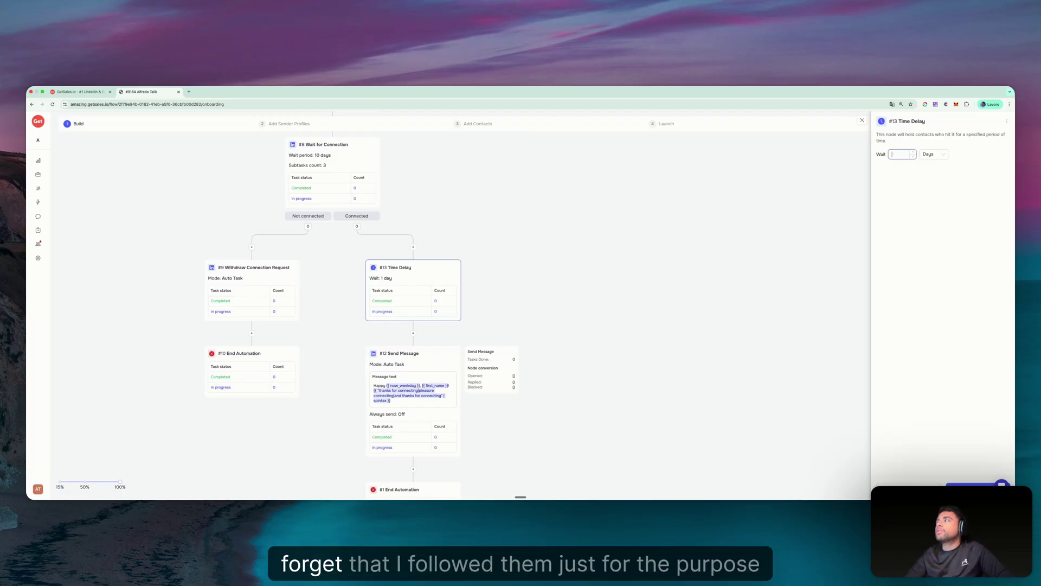
pyautogui.write('3')
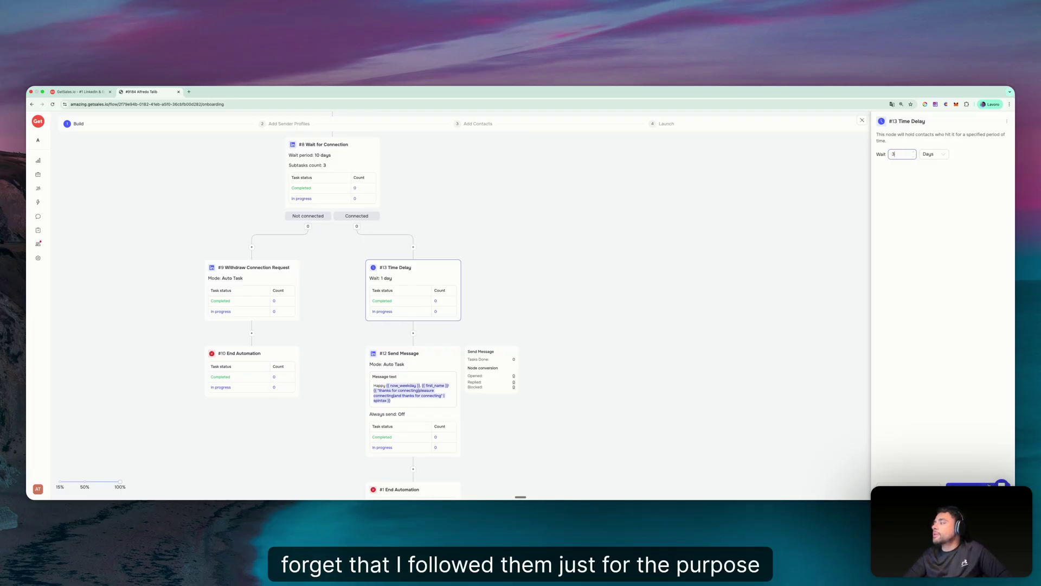
pyautogui.click(972, 487)
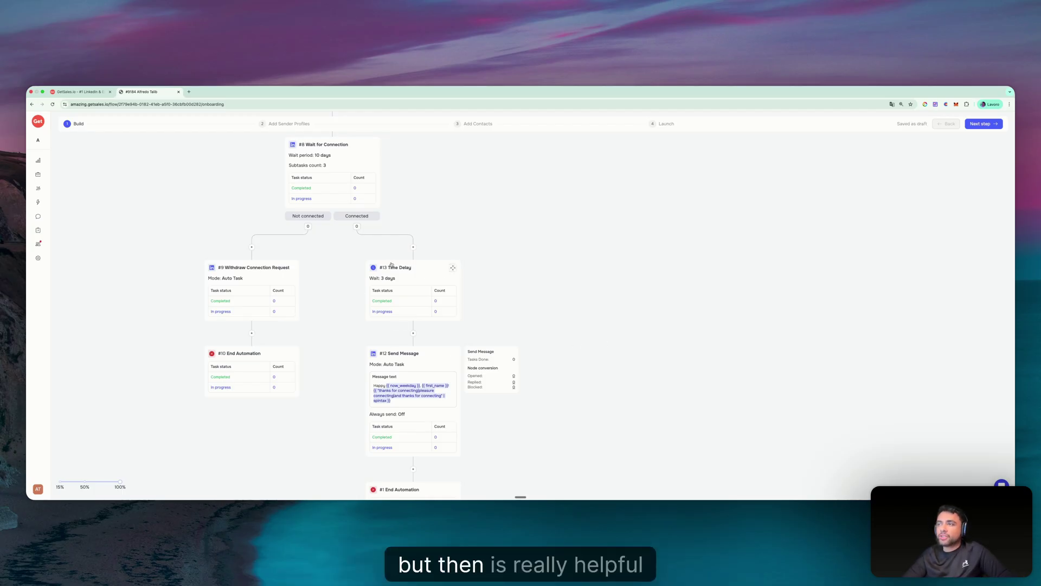
# Step: Clear the template's message text in the Send Message node after the time delay
pyautogui.click(408, 355)
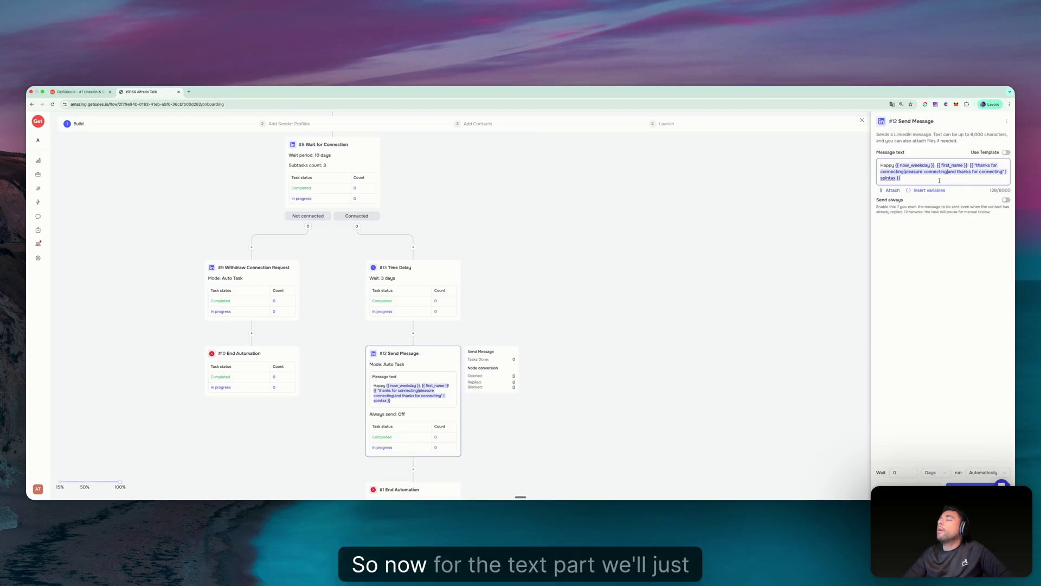
pyautogui.press('super+a')
pyautogui.press('BackSpace')
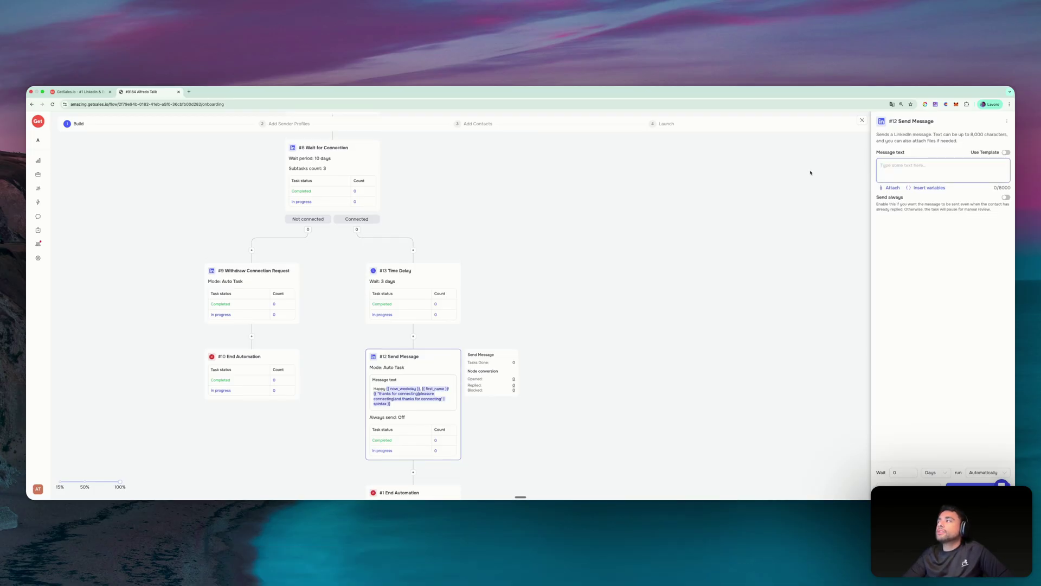
# Step: Copy "Hi {{first_name}}, I realized that a lot of startups loose margins because of low tax optimization." from the Canva slide into the message text
pyautogui.hotkey('ctrl', 'Right')
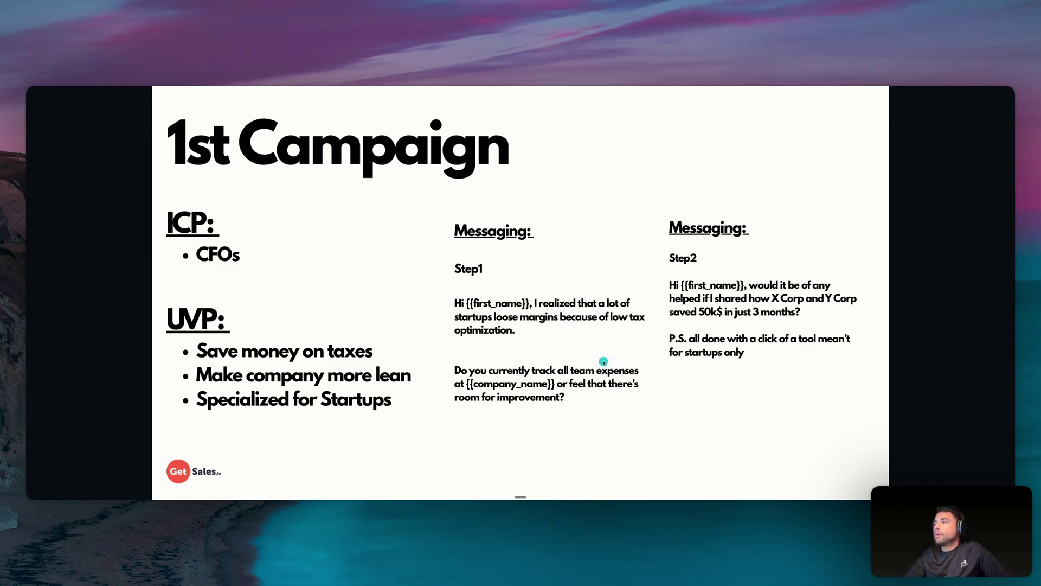
pyautogui.press('Escape')
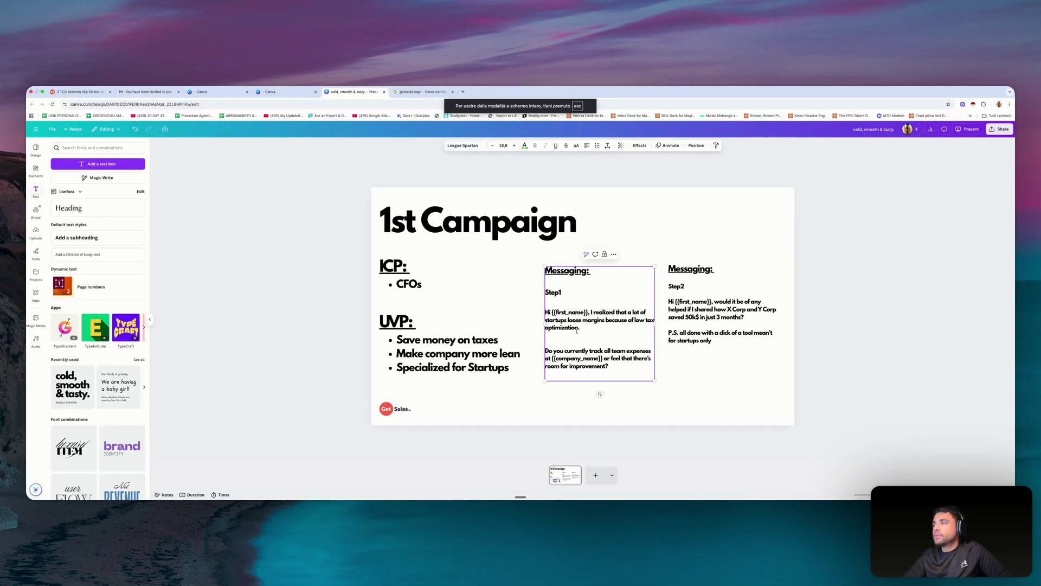
pyautogui.moveTo(576, 328); pyautogui.dragTo(546, 309)
pyautogui.press('super+c')
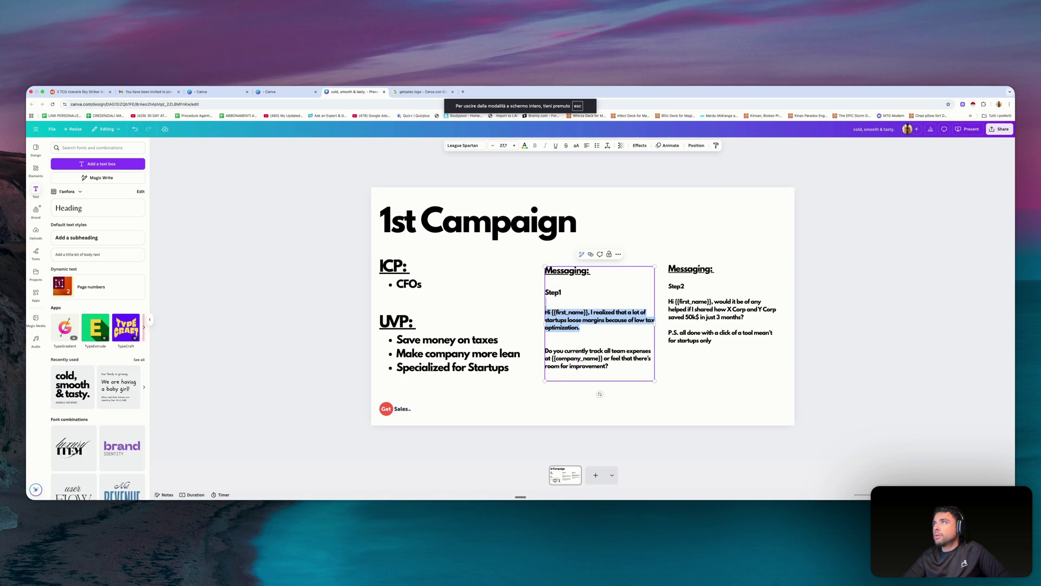
pyautogui.click(42, 92)
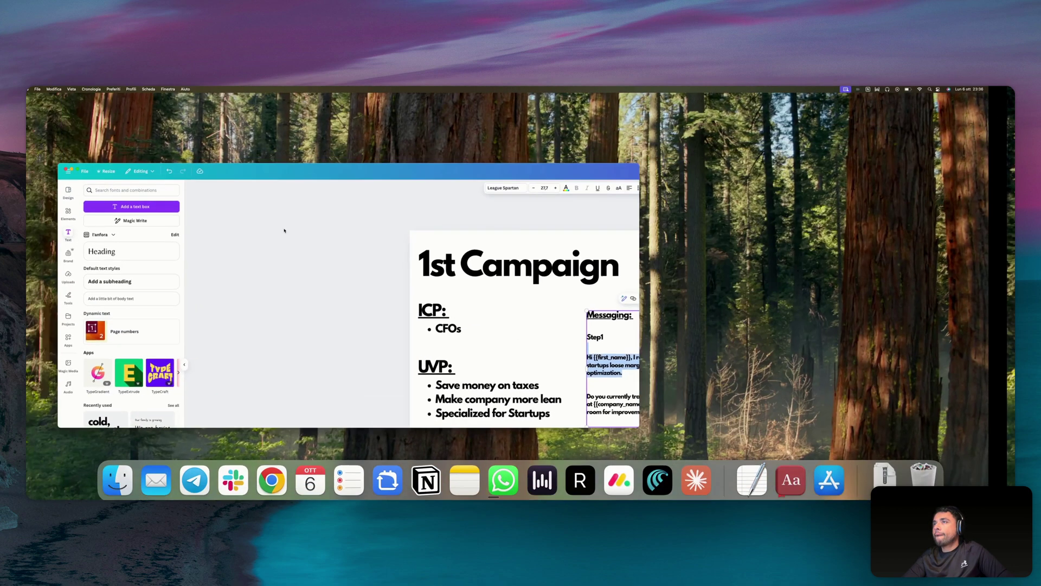
pyautogui.hotkey('ctrl', 'Right')
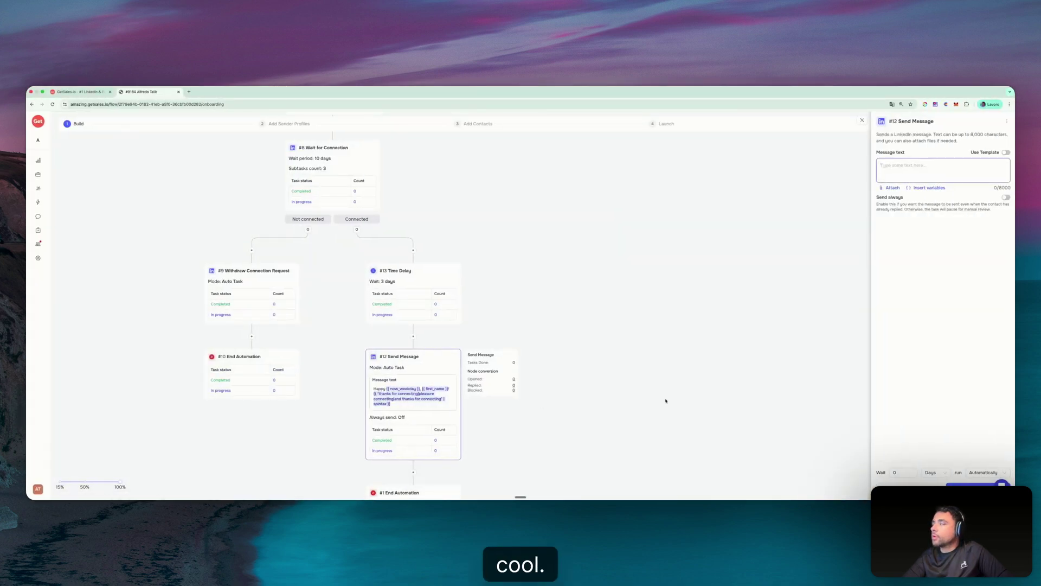
pyautogui.press('super+v')
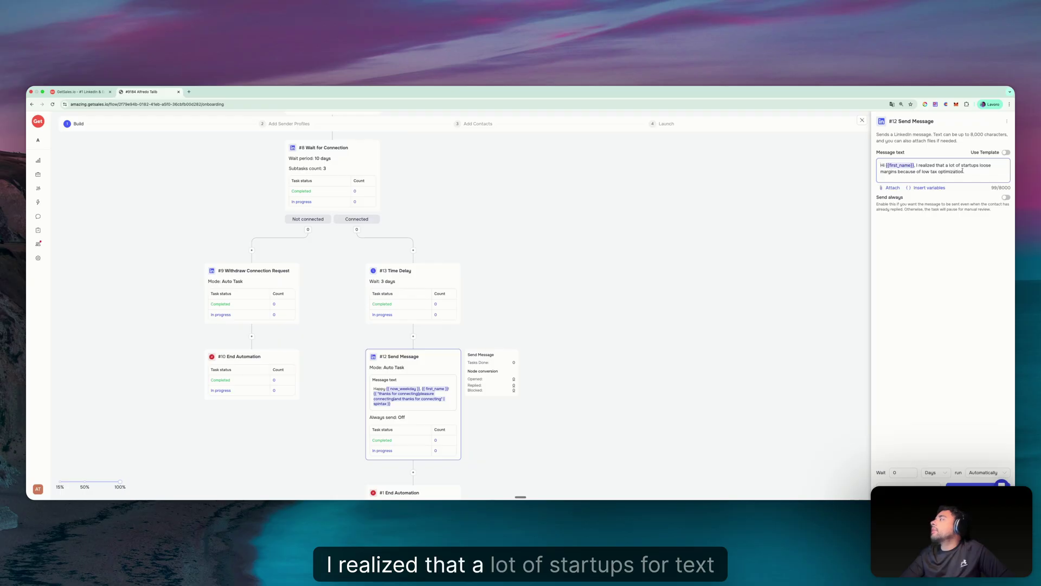
# Step: Switch to the Canva browser window and close every other tab, keeping only the 1st Campaign design
pyautogui.hotkey('ctrl', 'Left')
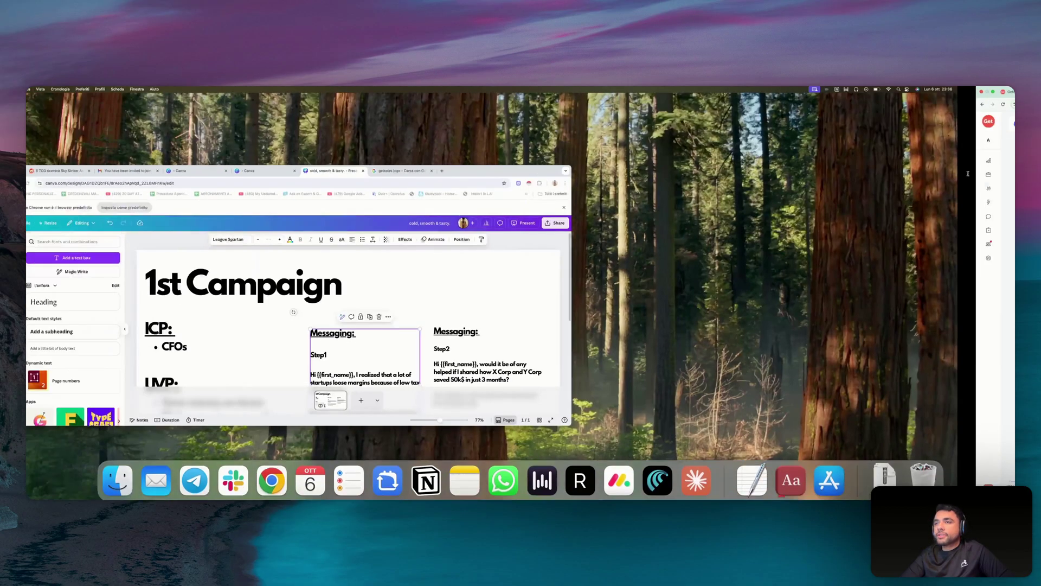
pyautogui.scroll(1, 419, 351)
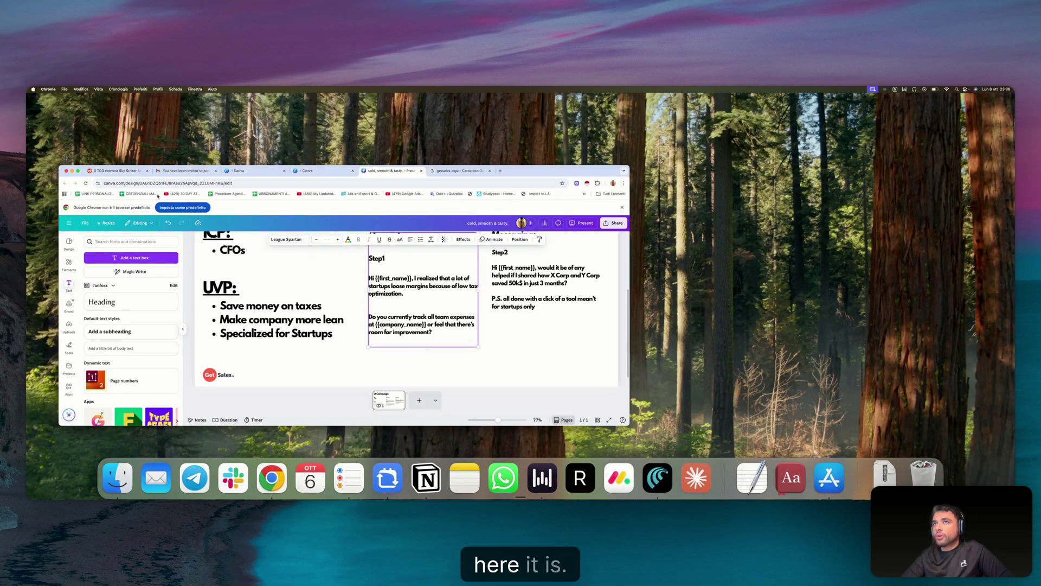
pyautogui.click(148, 171)
pyautogui.click(149, 171)
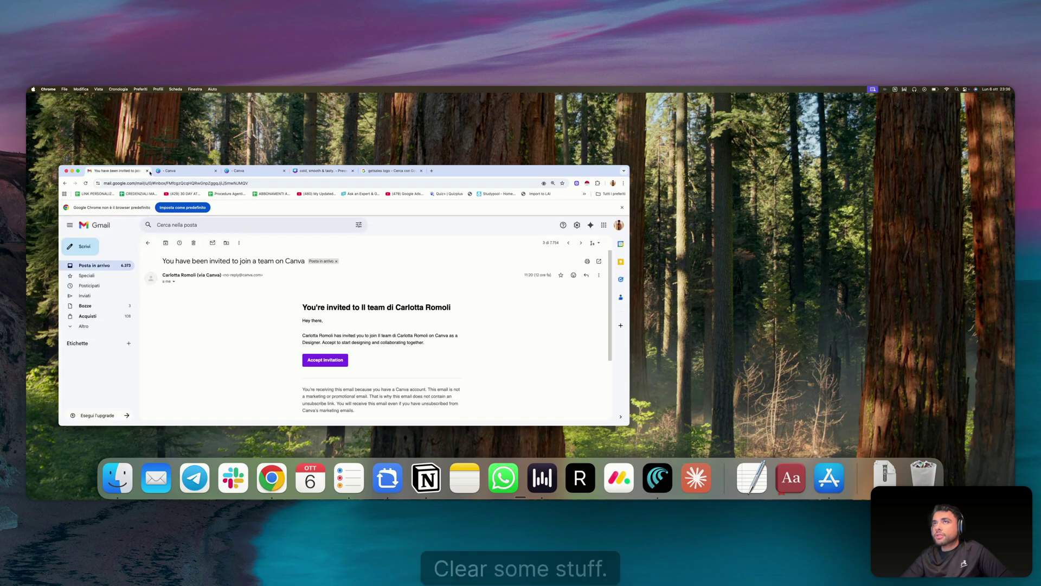
pyautogui.click(148, 171)
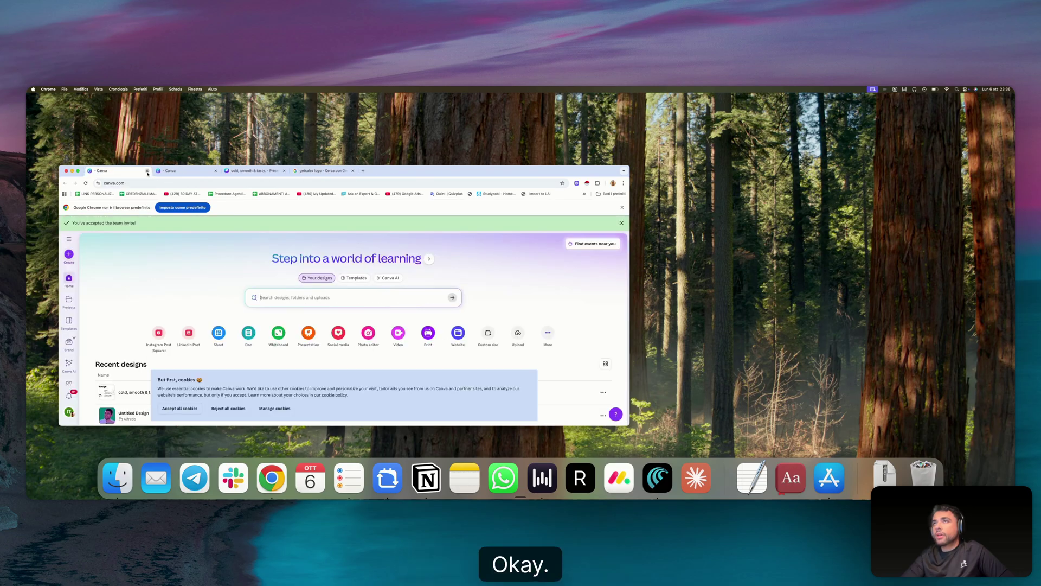
pyautogui.click(148, 170)
pyautogui.click(147, 171)
pyautogui.click(216, 170)
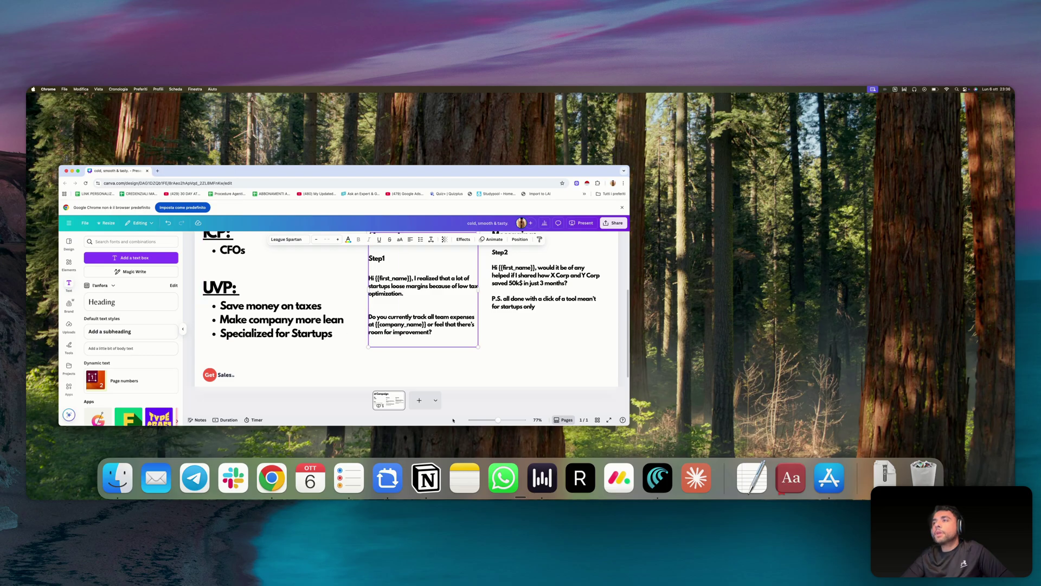
pyautogui.scroll(2, 379, 336)
pyautogui.click(426, 366)
pyautogui.scroll(-3, 425, 366)
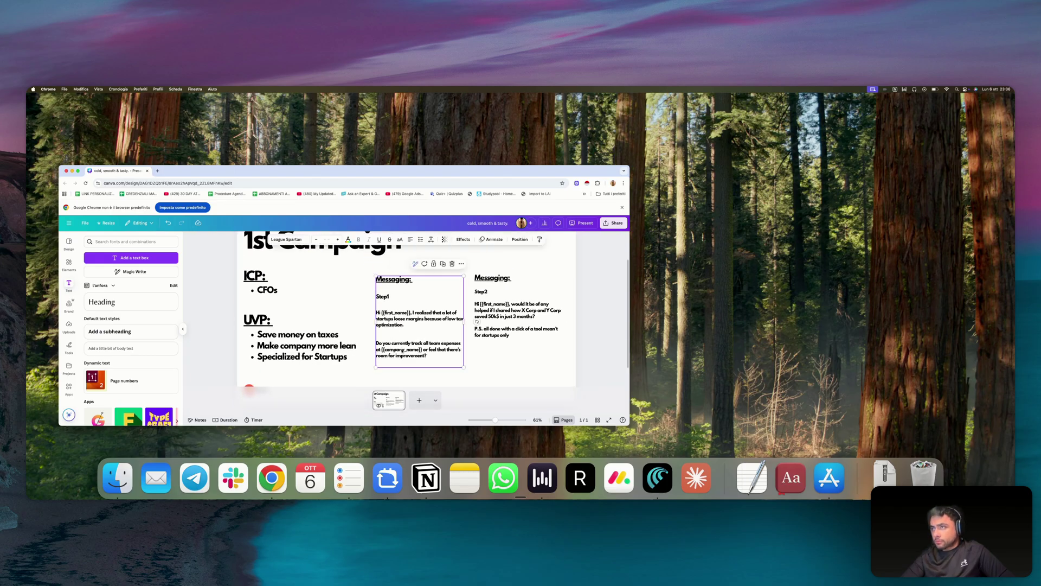
pyautogui.tripleClick(402, 350)
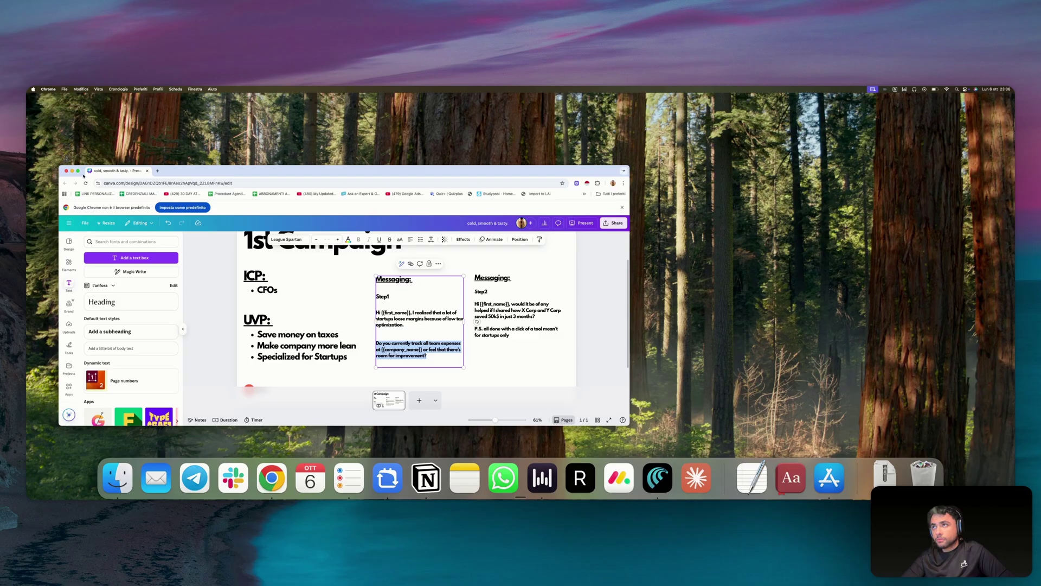
pyautogui.hotkey('ctrl', 'Right')
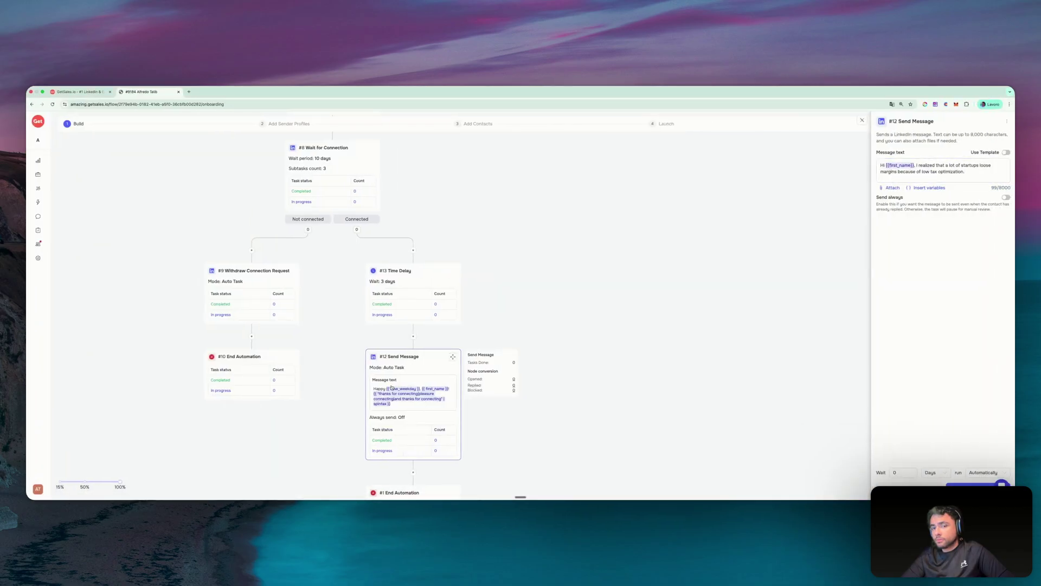
pyautogui.hotkey('ctrl', 'Left')
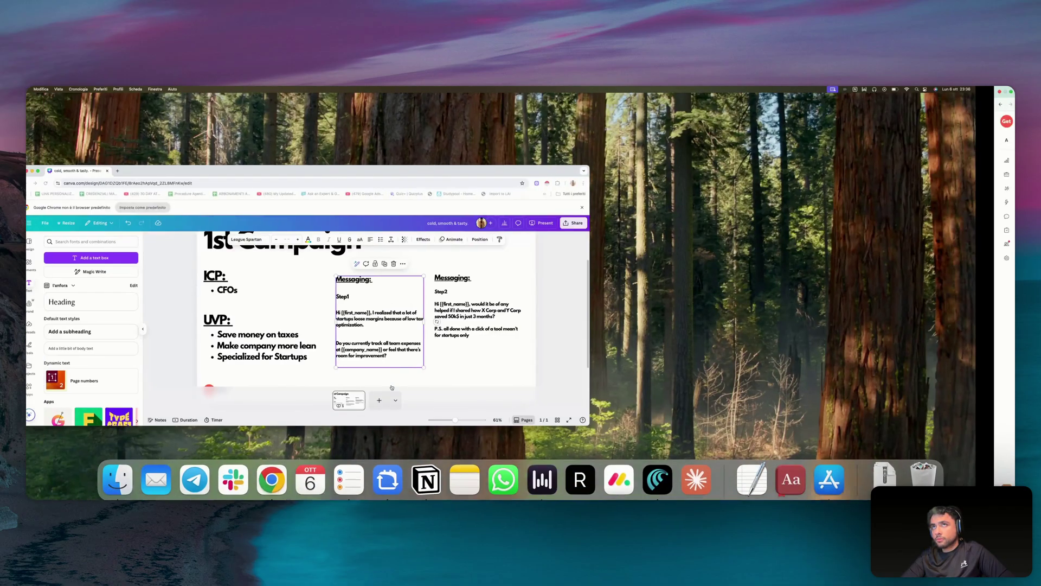
# Step: Show the Canva window full screen and collapse the text side panel beside the slide
pyautogui.click(78, 172)
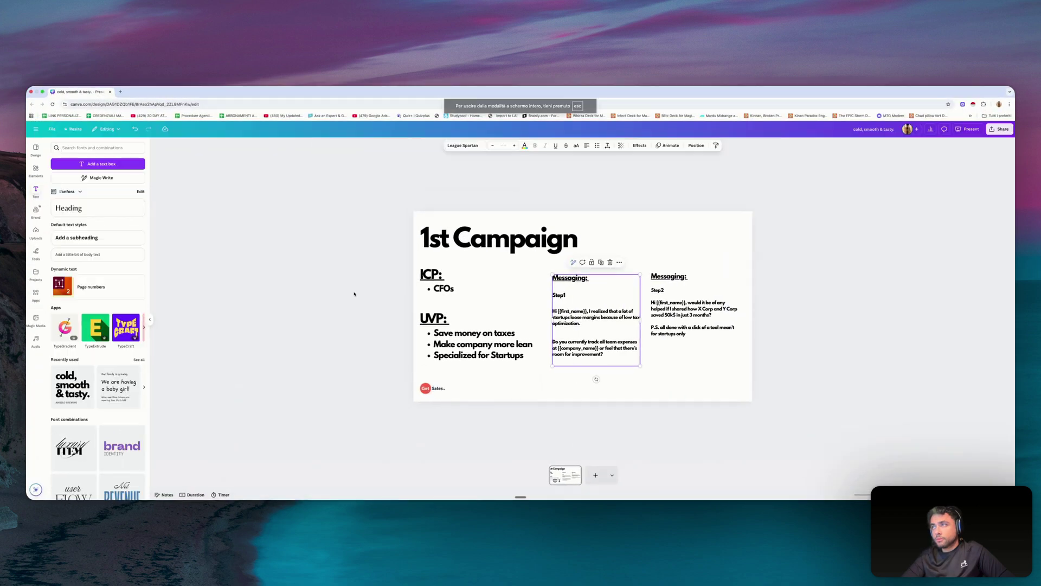
pyautogui.click(658, 235)
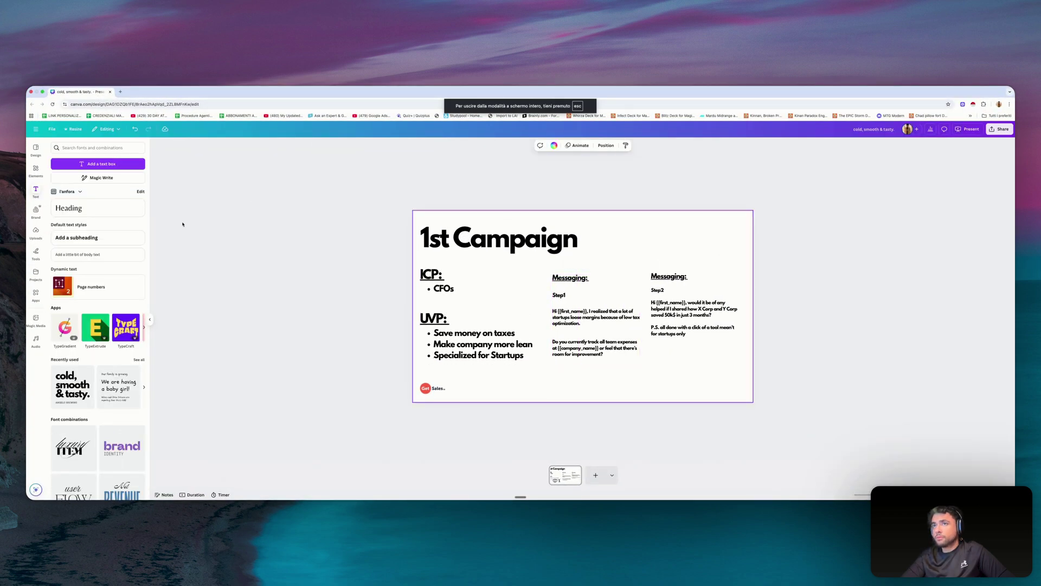
pyautogui.click(150, 321)
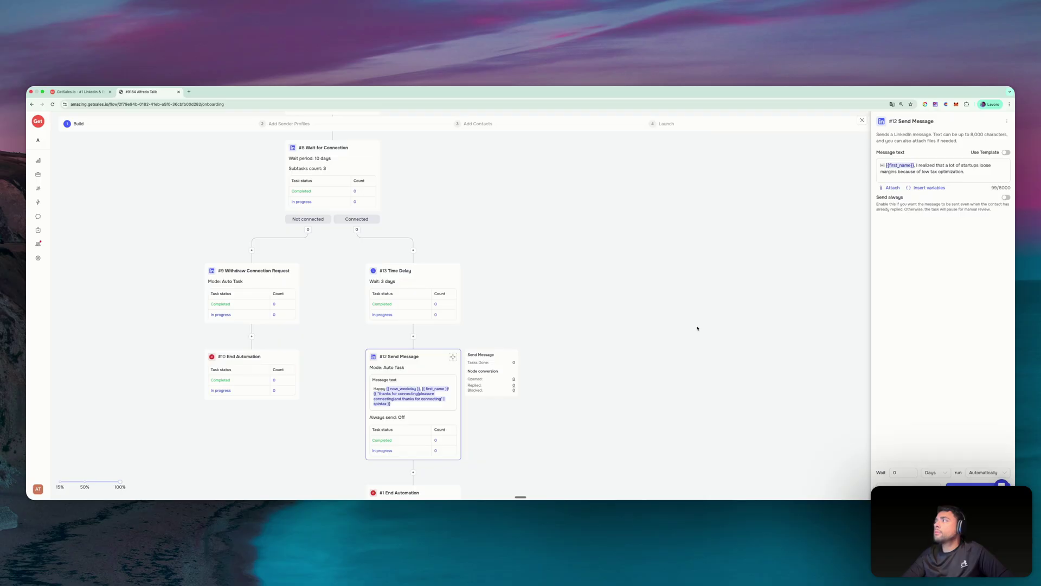
# Step: Clear the message text of the Send Message node in GetSales and restore the template's greeting text
pyautogui.click(978, 162)
pyautogui.hotkey('ctrl', 'a')
pyautogui.press('BackSpace')
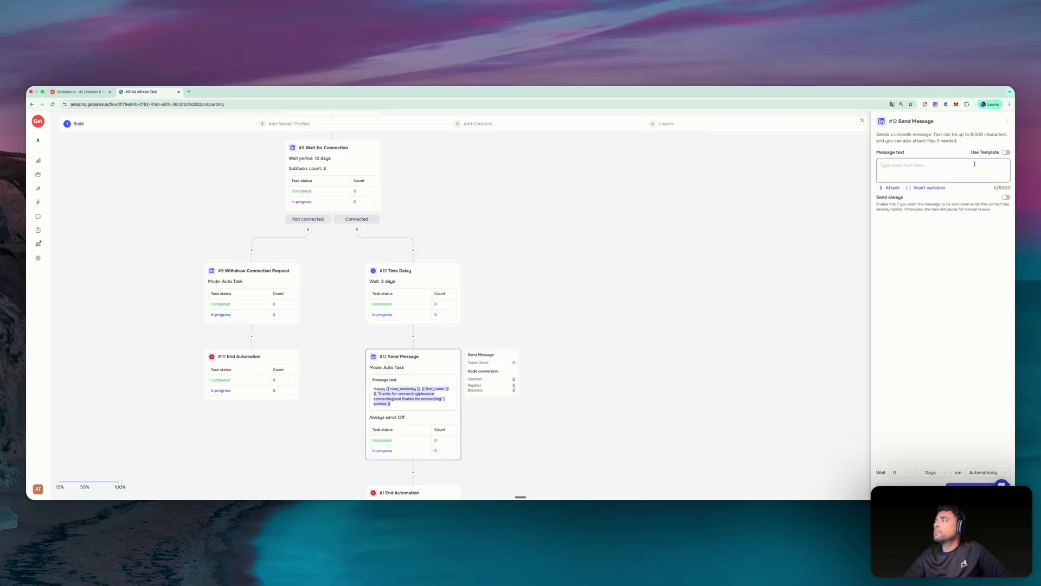
pyautogui.write('Happy {{ now_weekday }}, {{ first_name }}! {{ "thanks for connecting|pleasure connecting|and thanks for connecting" | spintax }}')
pyautogui.hotkey('ctrl', 'a')
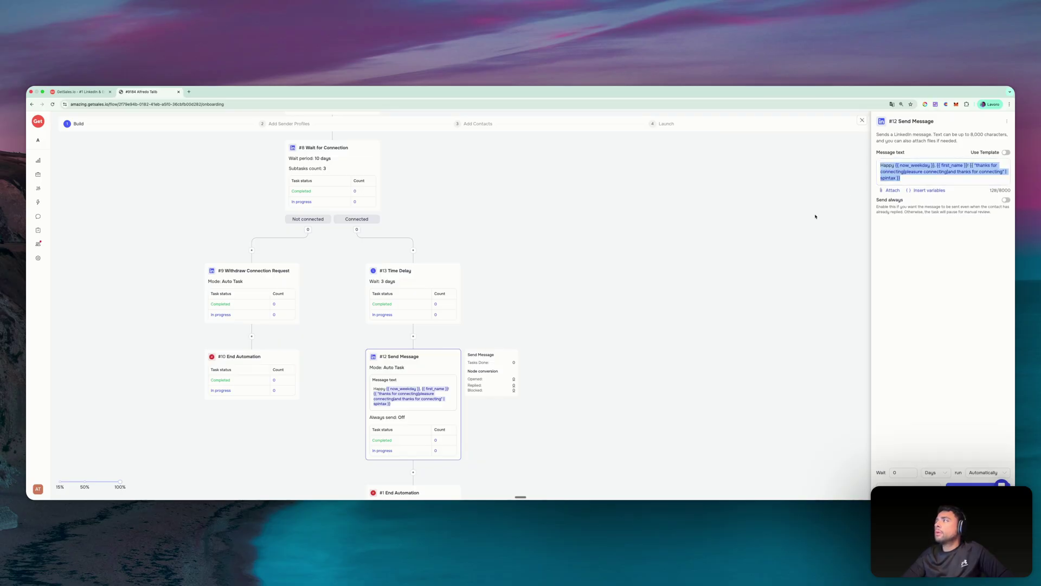
pyautogui.click(887, 234)
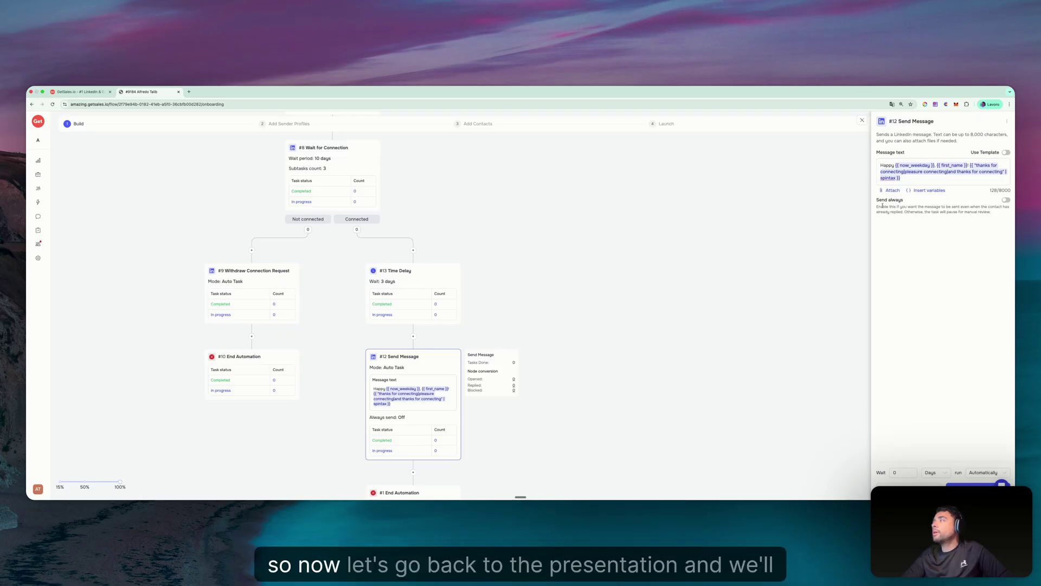
# Step: Copy both paragraphs of the Step1 message from the Canva slide and replace the Send Message node's text with them
pyautogui.hotkey('ctrl', 'Left')
pyautogui.click(537, 342)
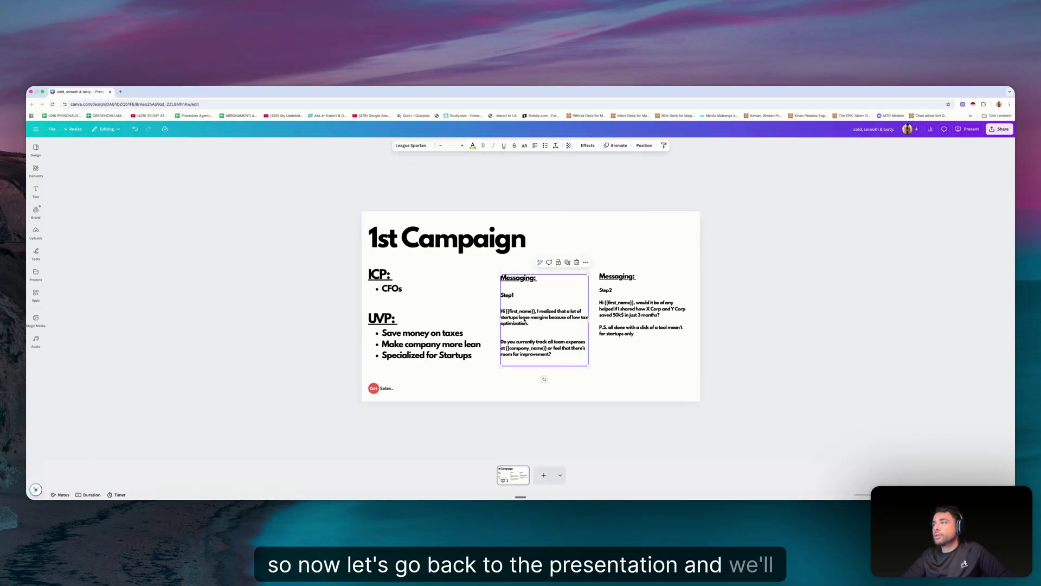
pyautogui.moveTo(551, 354); pyautogui.dragTo(499, 311)
pyautogui.hotkey('ctrl', 'c')
pyautogui.hotkey('ctrl', 'Right')
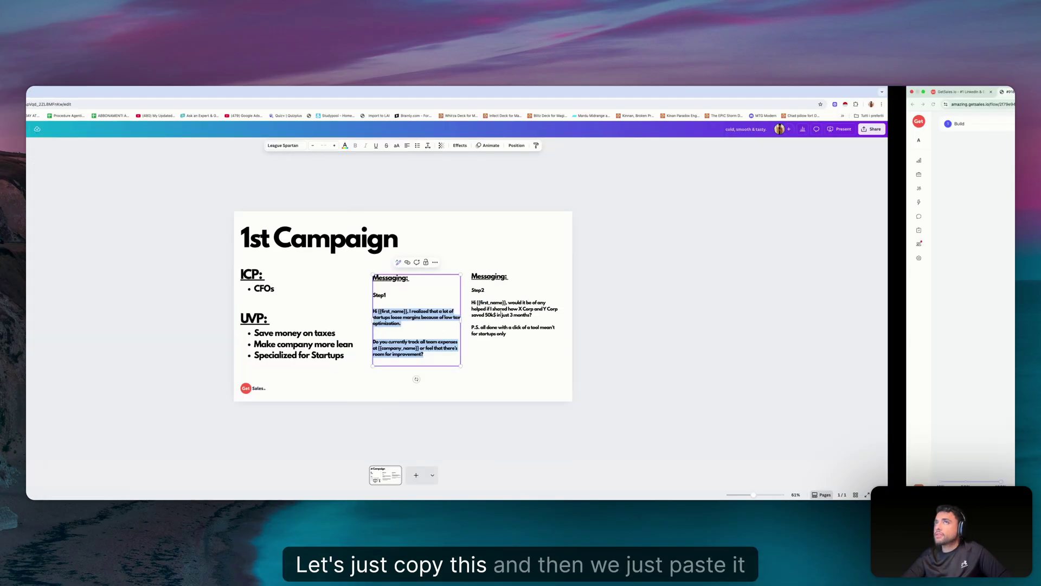
pyautogui.click(906, 184)
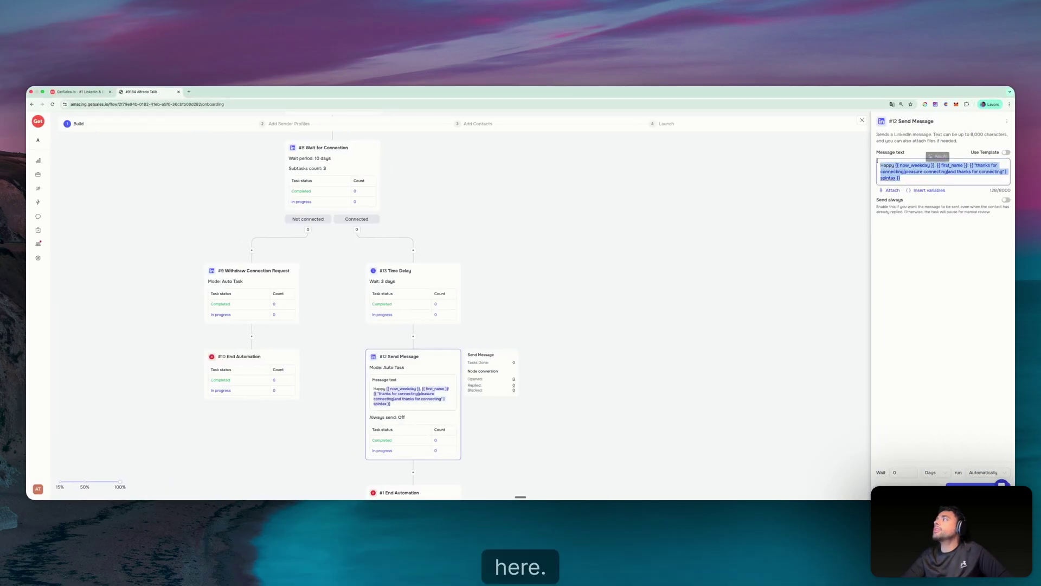
pyautogui.hotkey('ctrl', 'a')
pyautogui.hotkey('ctrl', 'v')
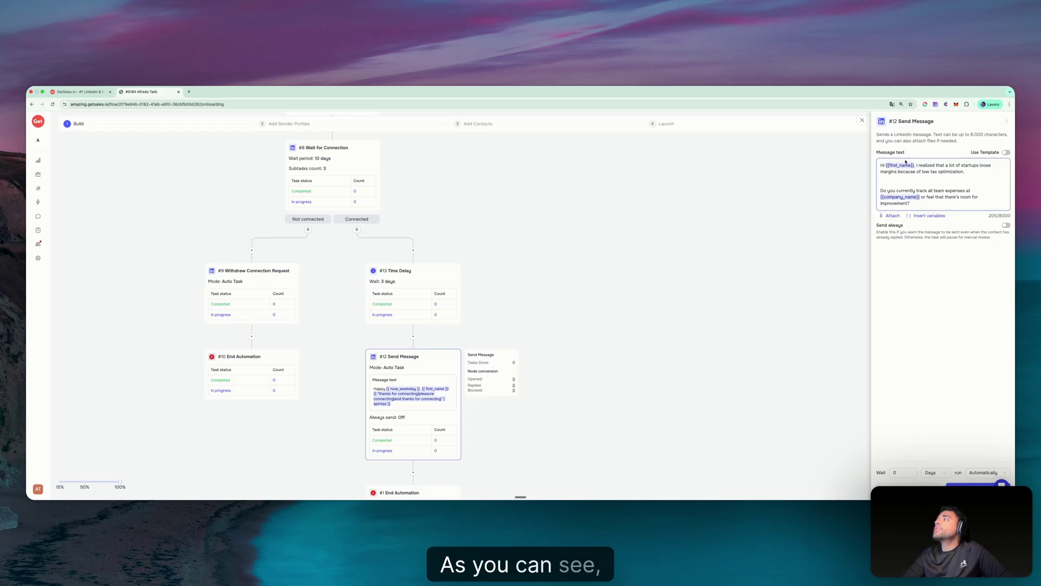
# Step: Check the message's variables and the Send always description, and save the Send Message node
pyautogui.scroll(5, 897, 171)
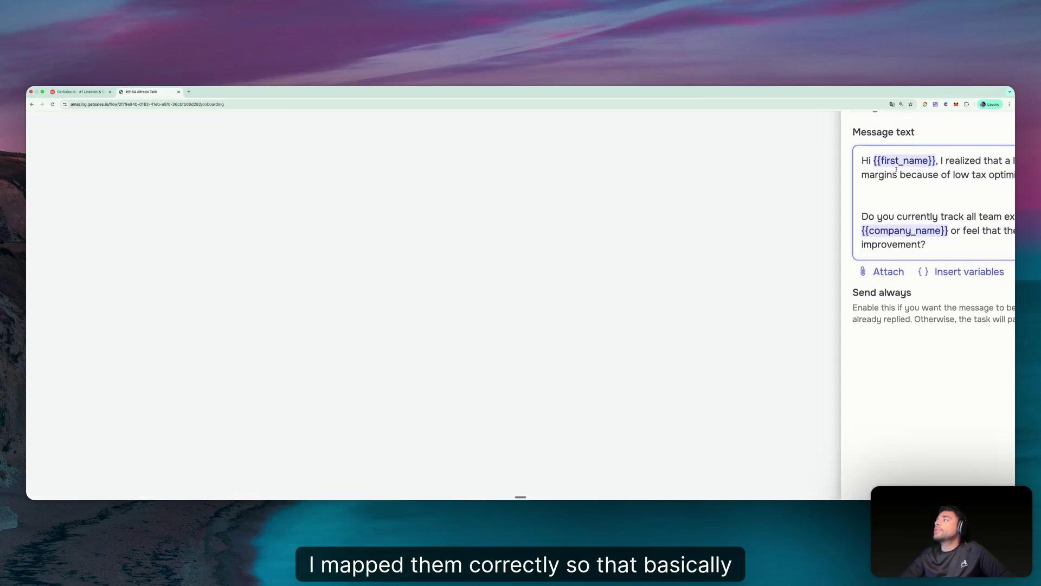
pyautogui.scroll(2, 881, 250)
pyautogui.scroll(-5, 905, 254)
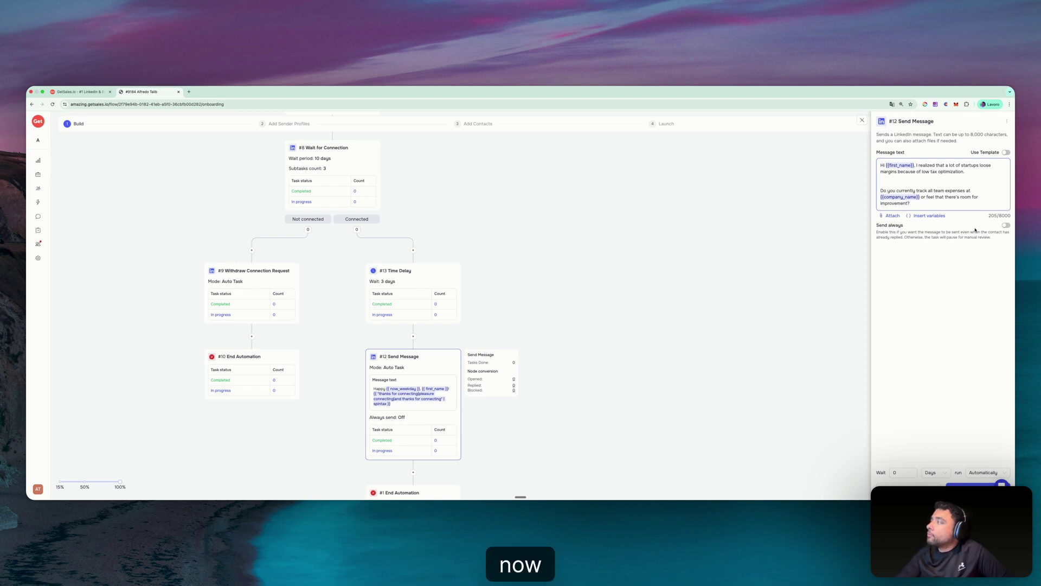
pyautogui.moveTo(876, 231); pyautogui.dragTo(1014, 247)
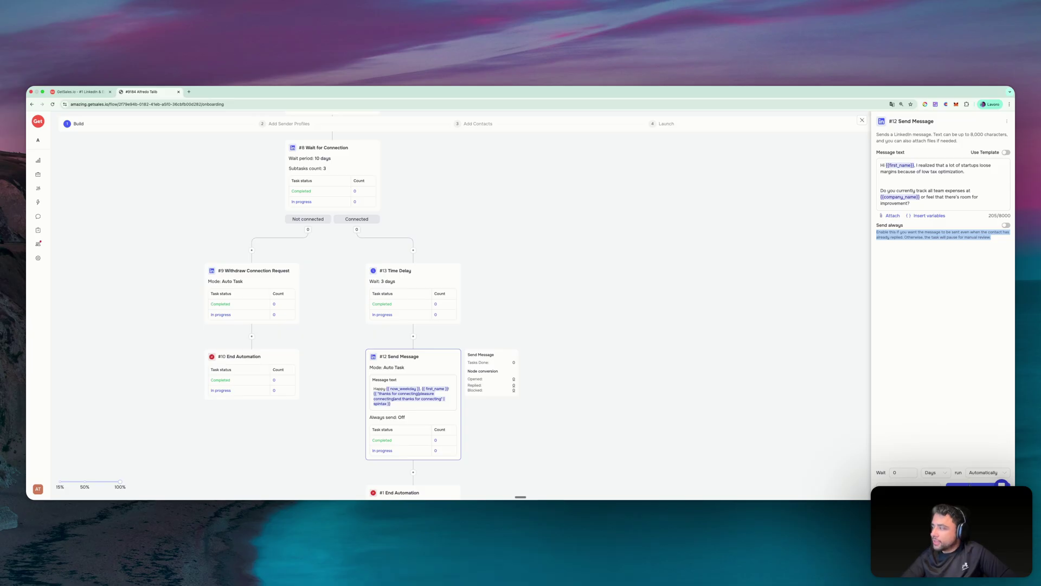
pyautogui.click(974, 484)
# Step: Add a second Send Message node between the first Send Message node and End Automation
pyautogui.scroll(-3, 567, 427)
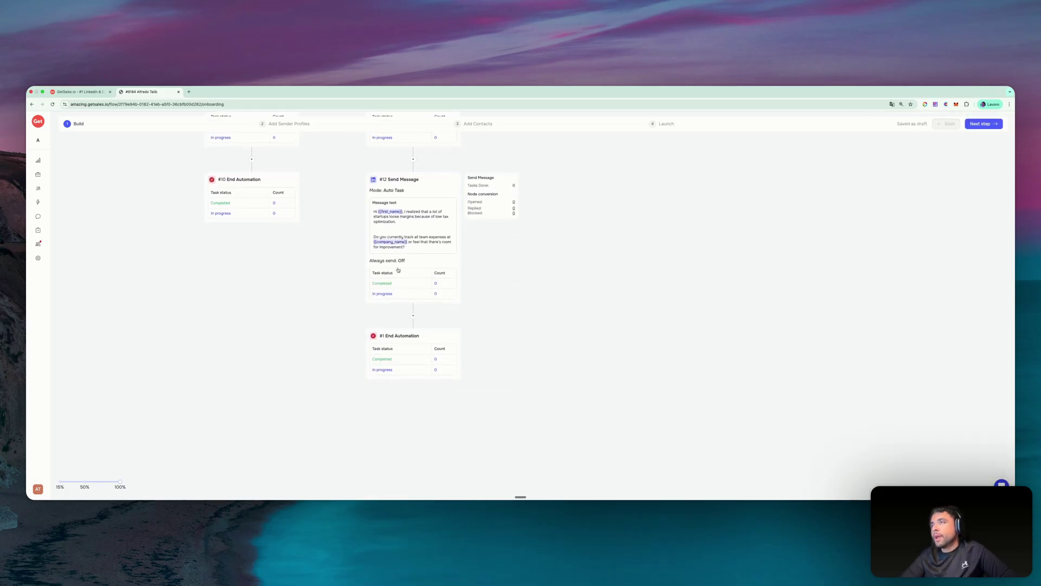
pyautogui.scroll(1, 393, 263)
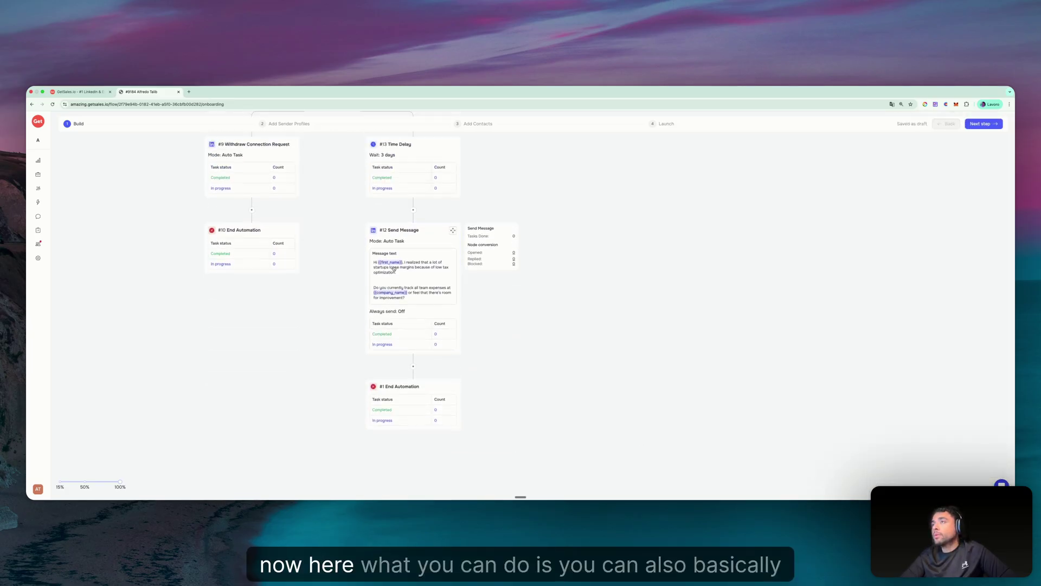
pyautogui.click(414, 368)
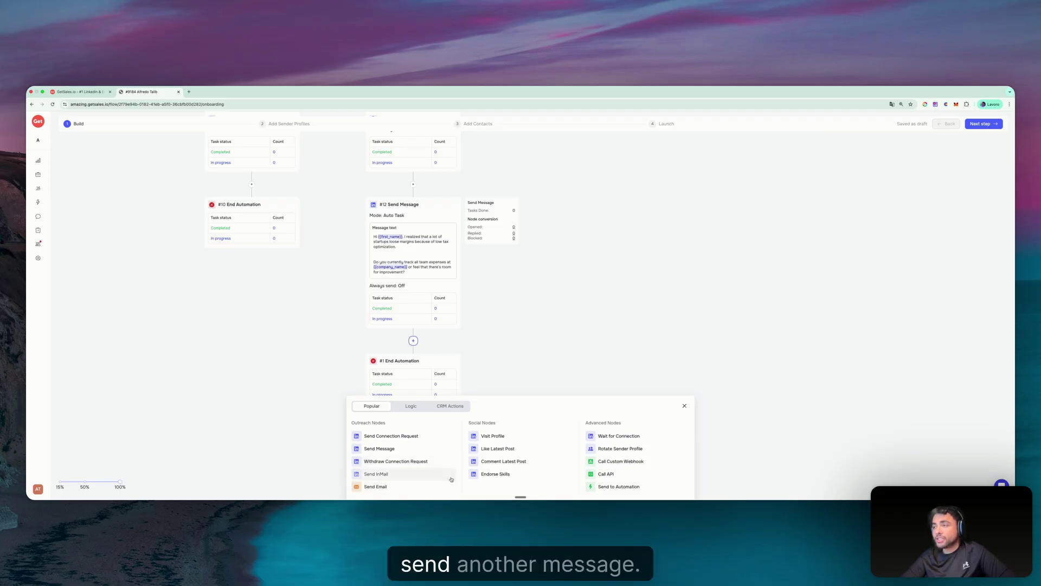
pyautogui.click(407, 452)
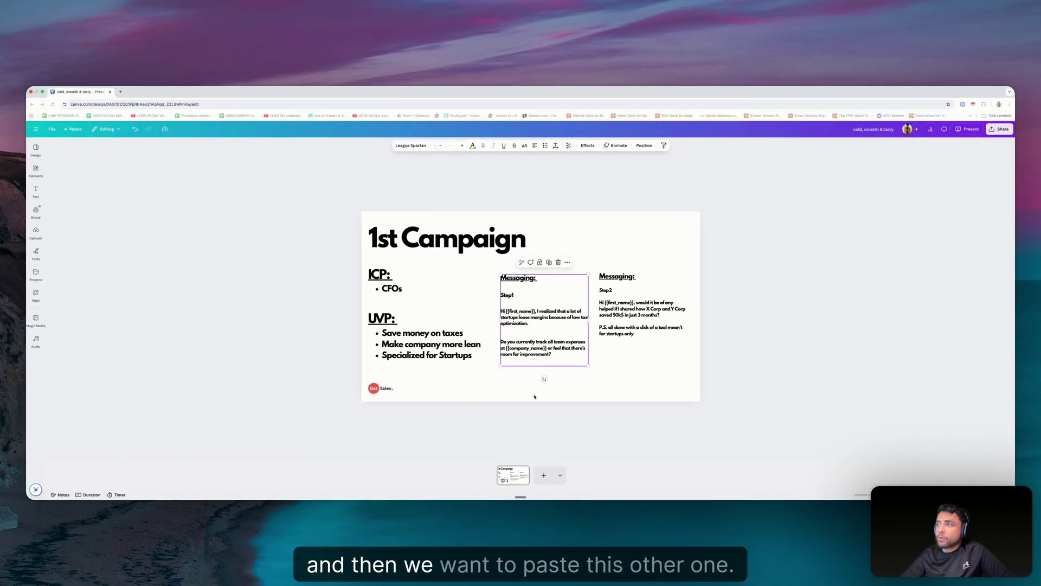
# Step: Copy the Step2 message, including its P.S. line, from the Canva slide into the new Send Message node and save it
pyautogui.click(643, 326)
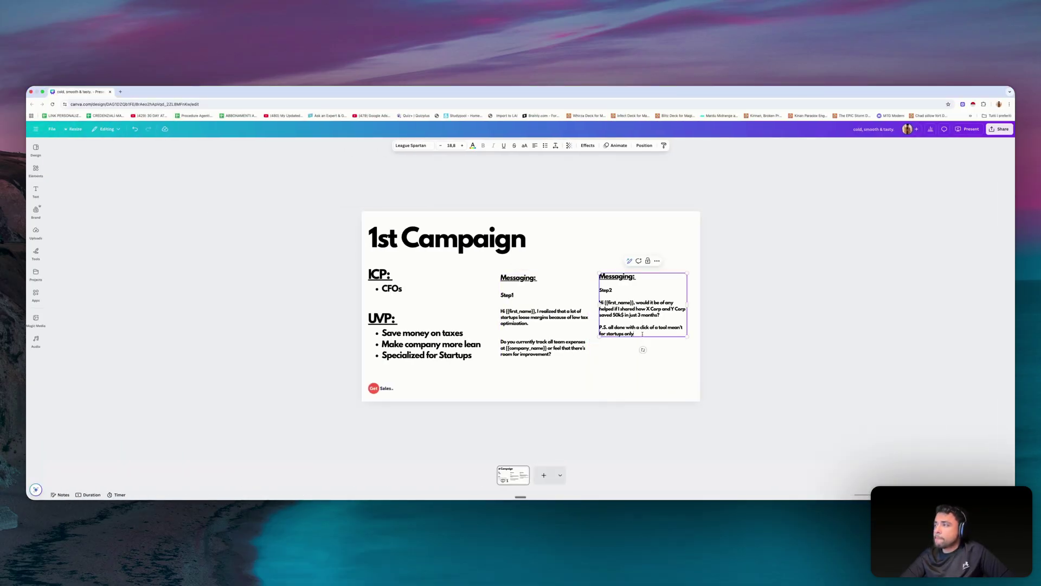
pyautogui.moveTo(643, 334); pyautogui.dragTo(597, 300)
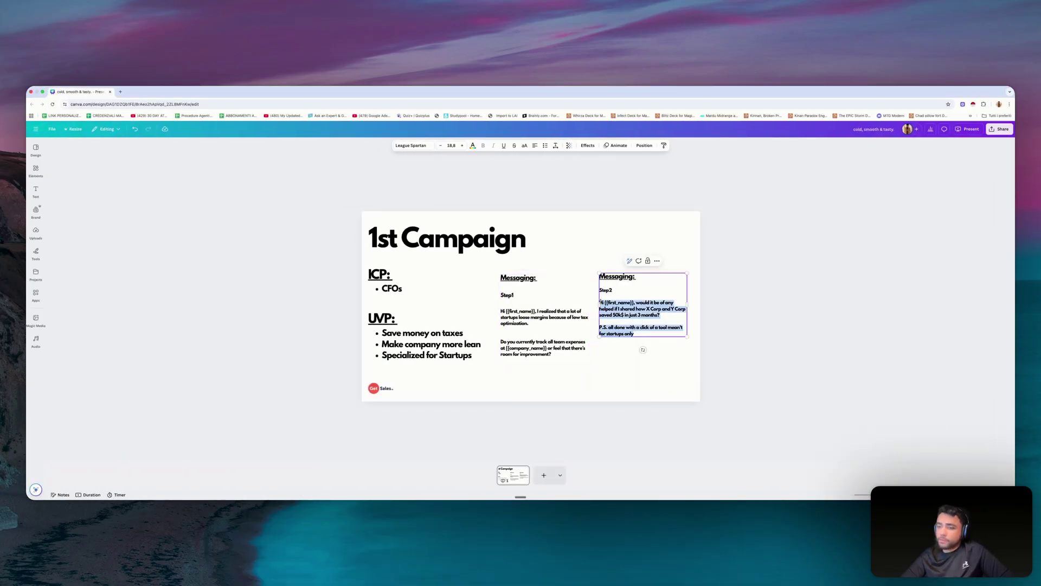
pyautogui.hotkey('ctrl', 'Right')
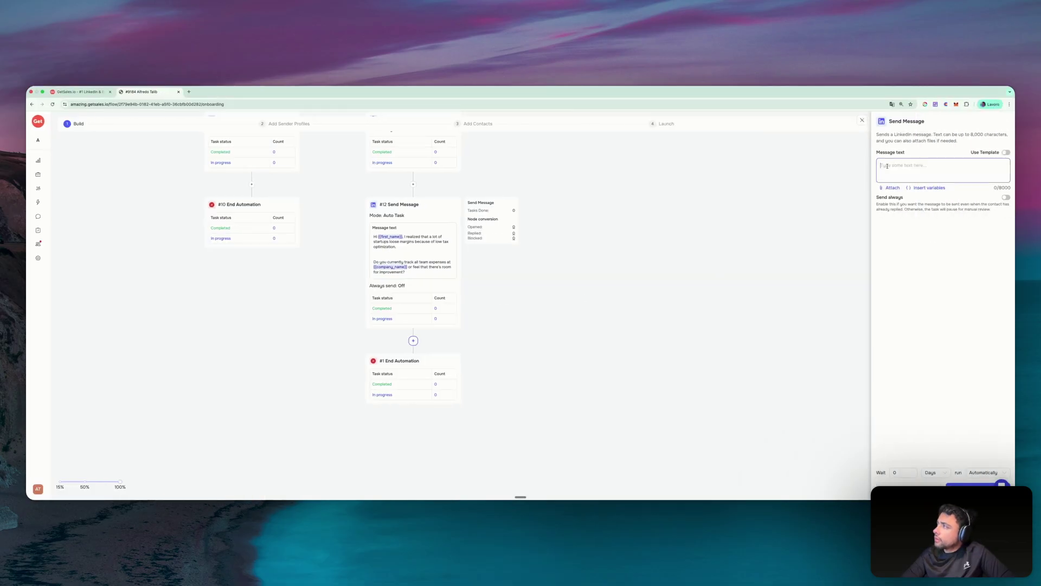
pyautogui.write('Hi {{first_name}}, would it be of any helped if I shared how X Corp and Y Corp saved 50k$ in just 3 months?  P.S. all done with a click of a tool meant for startups only')
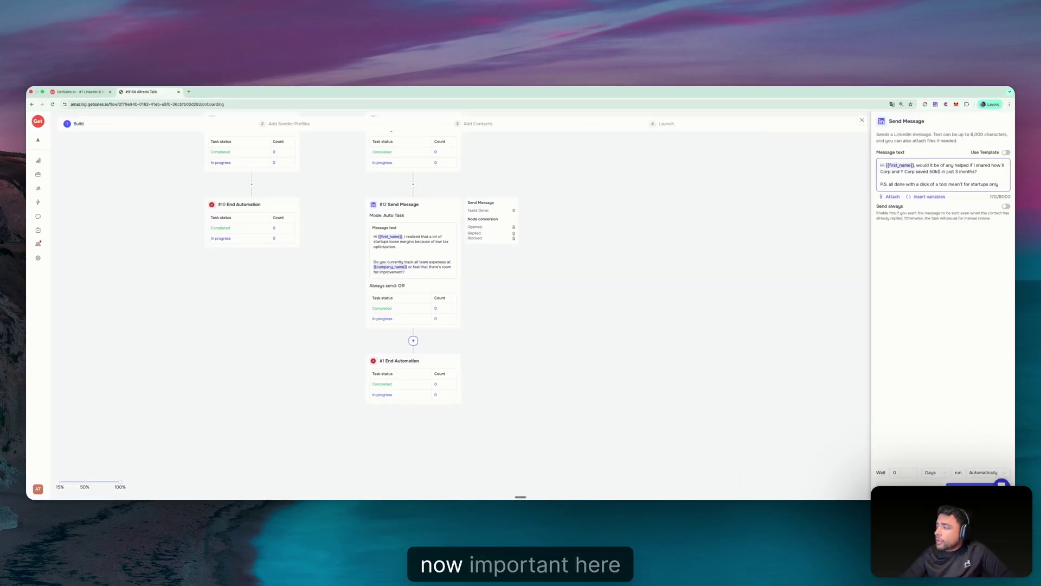
pyautogui.click(974, 484)
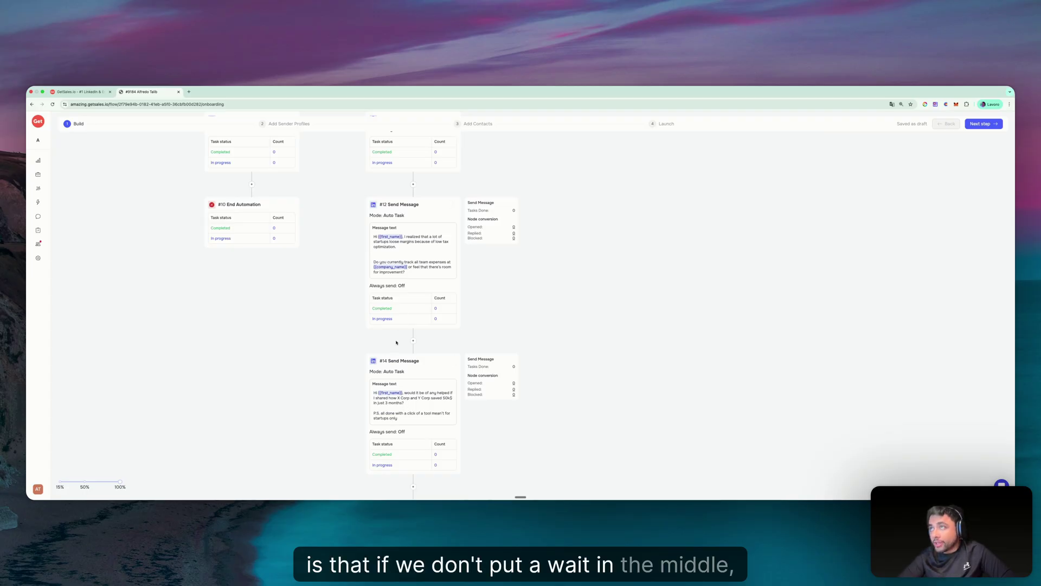
# Step: Add a Time Delay node of 5 days between the two Send Message nodes and save it
pyautogui.click(423, 214)
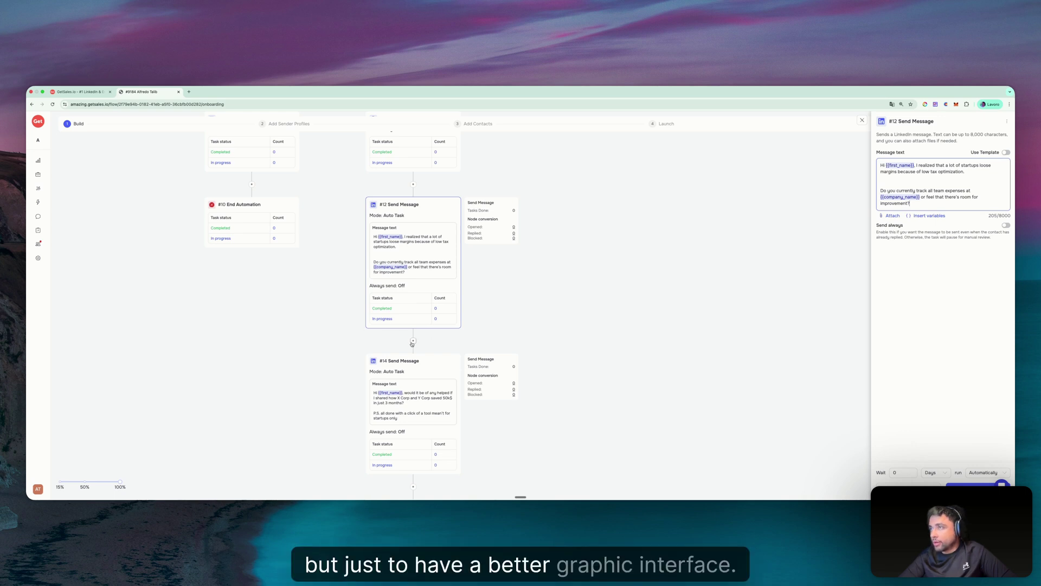
pyautogui.click(413, 341)
pyautogui.click(411, 407)
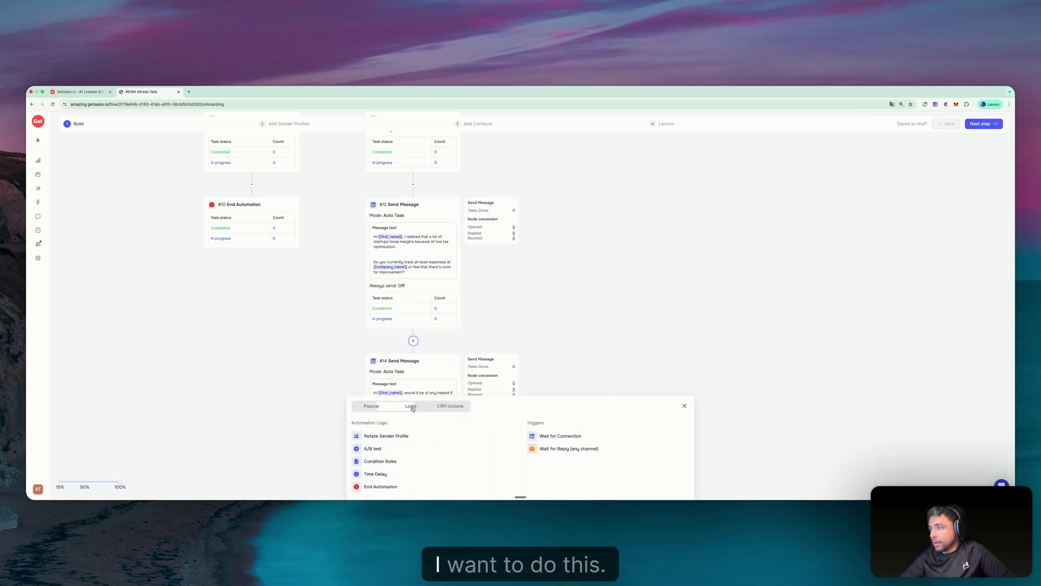
pyautogui.click(375, 474)
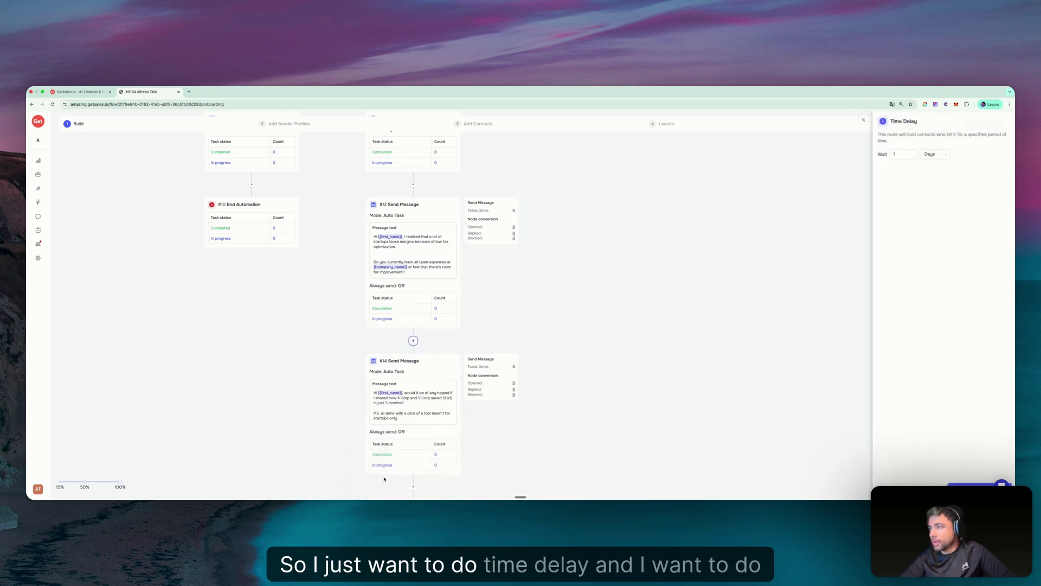
pyautogui.click(896, 154)
pyautogui.press('BackSpace')
pyautogui.write('5')
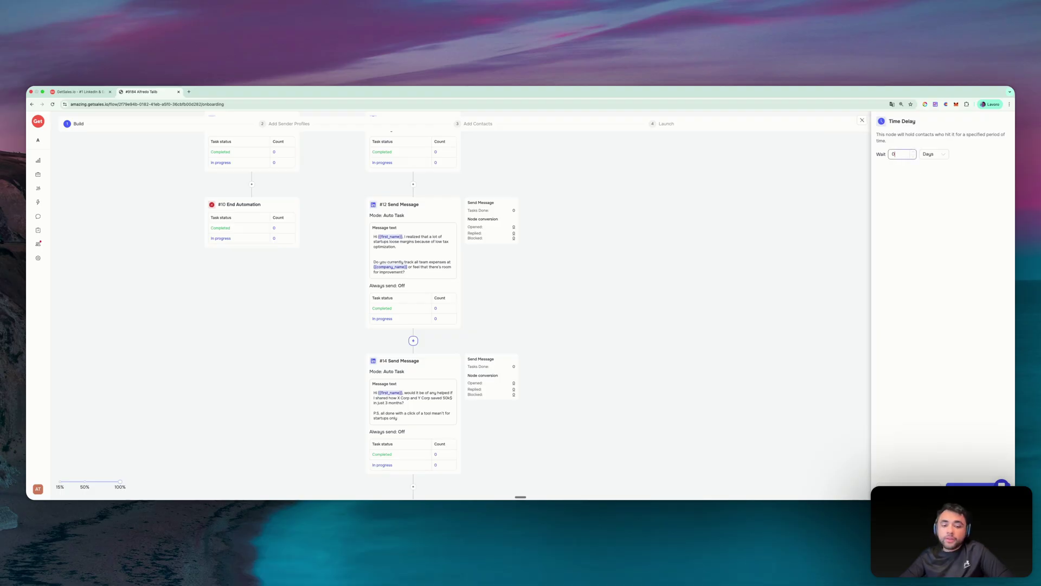
pyautogui.press('BackSpace')
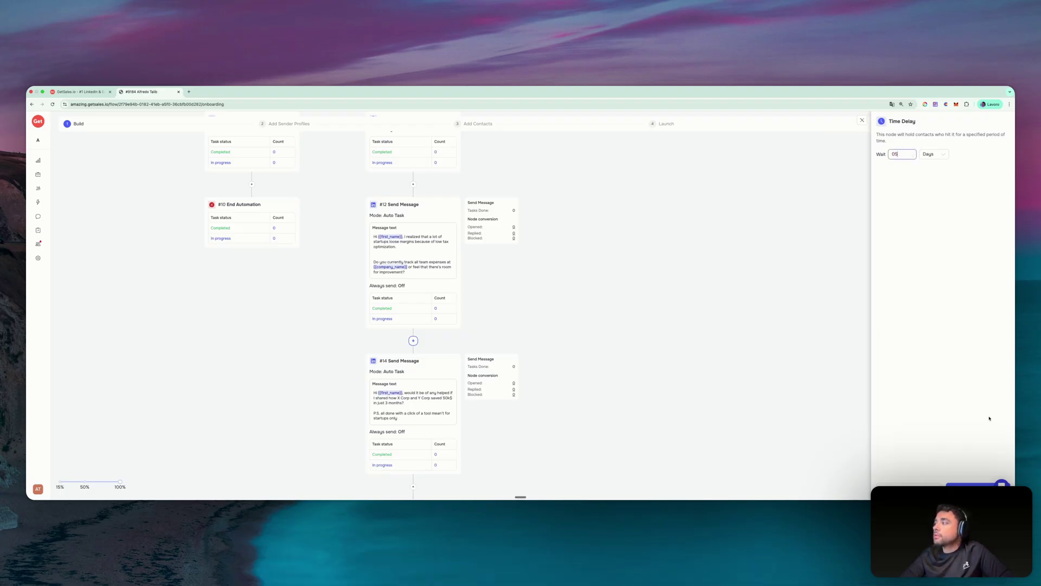
pyautogui.click(977, 484)
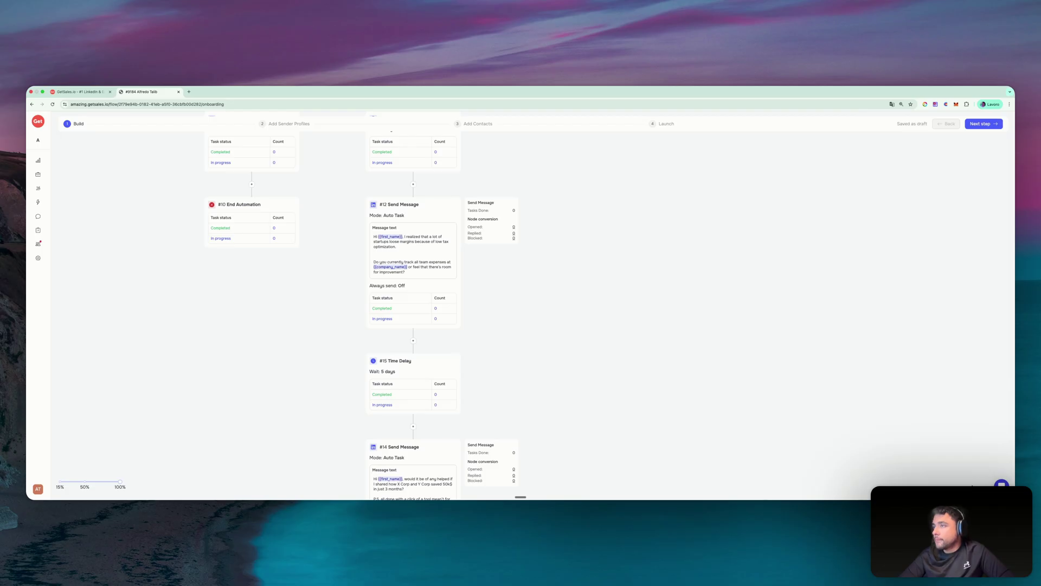
# Step: Review the whole automation flow from Automation Start to the final End Automation, including the first Send Message node's settings
pyautogui.scroll(-2, 599, 411)
pyautogui.scroll(8, 359, 293)
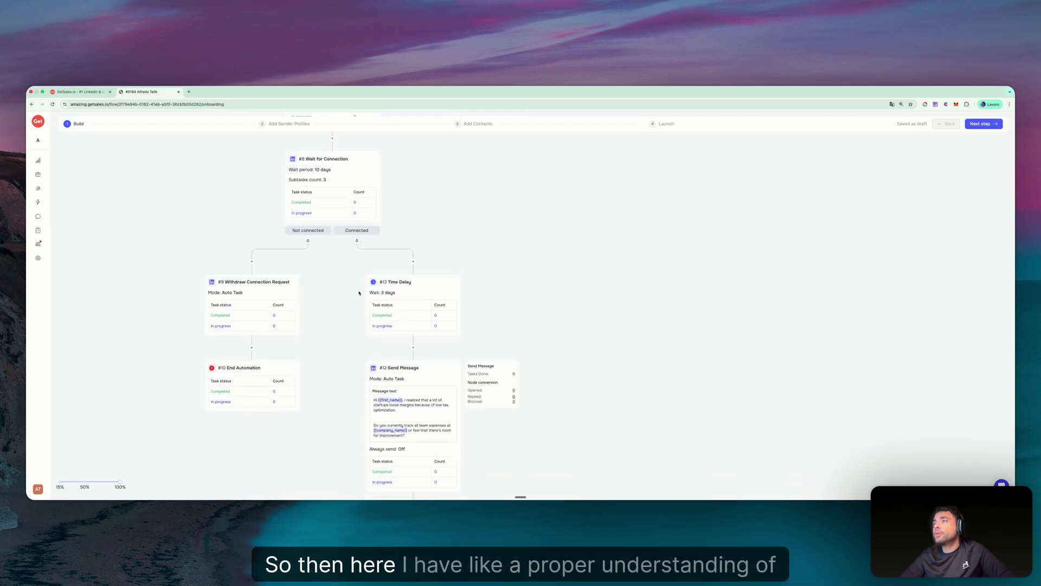
pyautogui.scroll(-7, 359, 293)
pyautogui.scroll(-3, 391, 227)
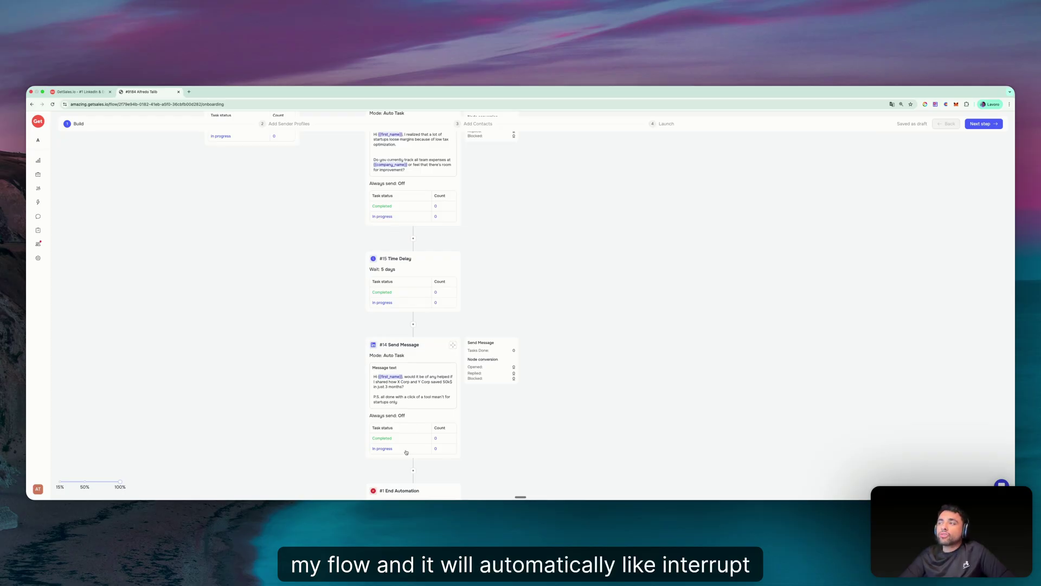
pyautogui.scroll(4, 365, 212)
pyautogui.keyDown('ctrl'); pyautogui.scroll(-3, 365, 212); pyautogui.keyUp('ctrl')
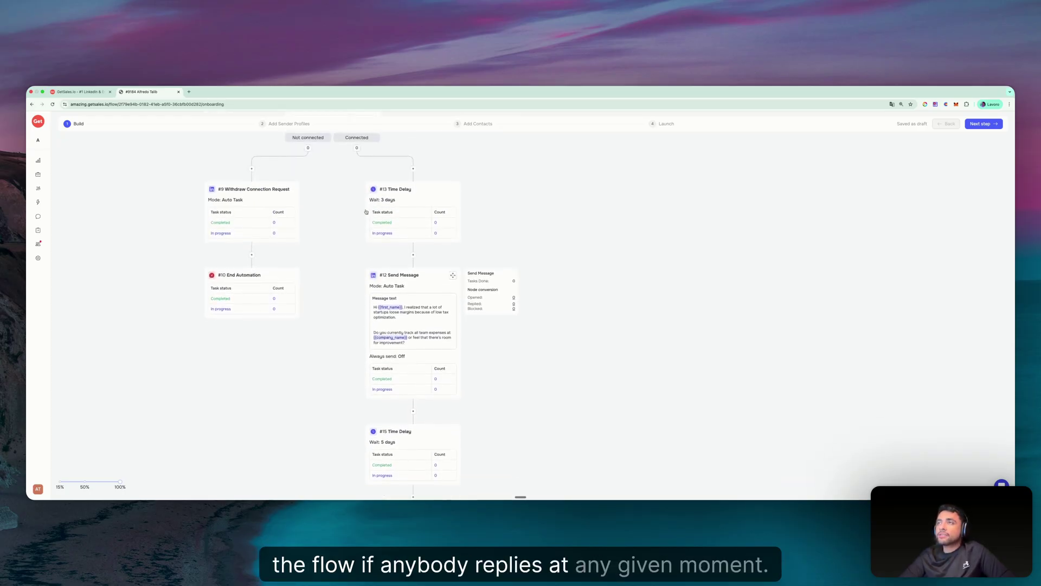
pyautogui.scroll(8, 366, 212)
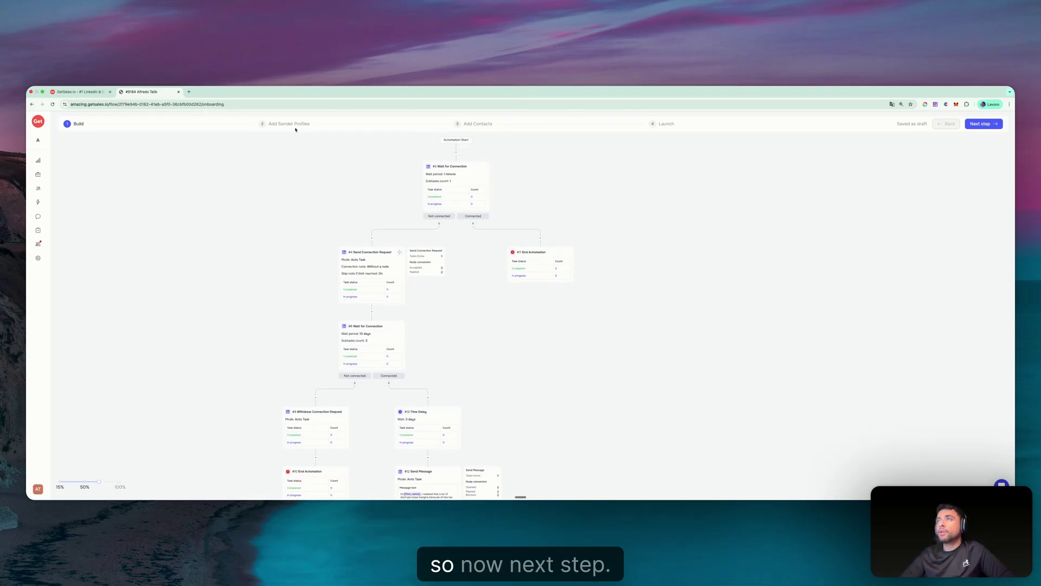
pyautogui.scroll(-12, 388, 320)
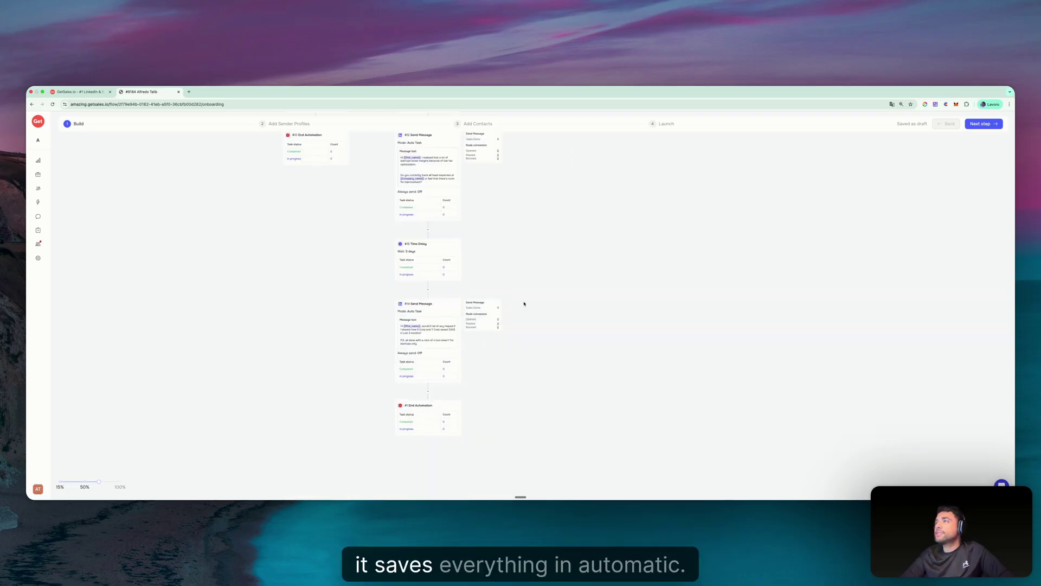
pyautogui.scroll(7, 400, 397)
pyautogui.scroll(1, 387, 250)
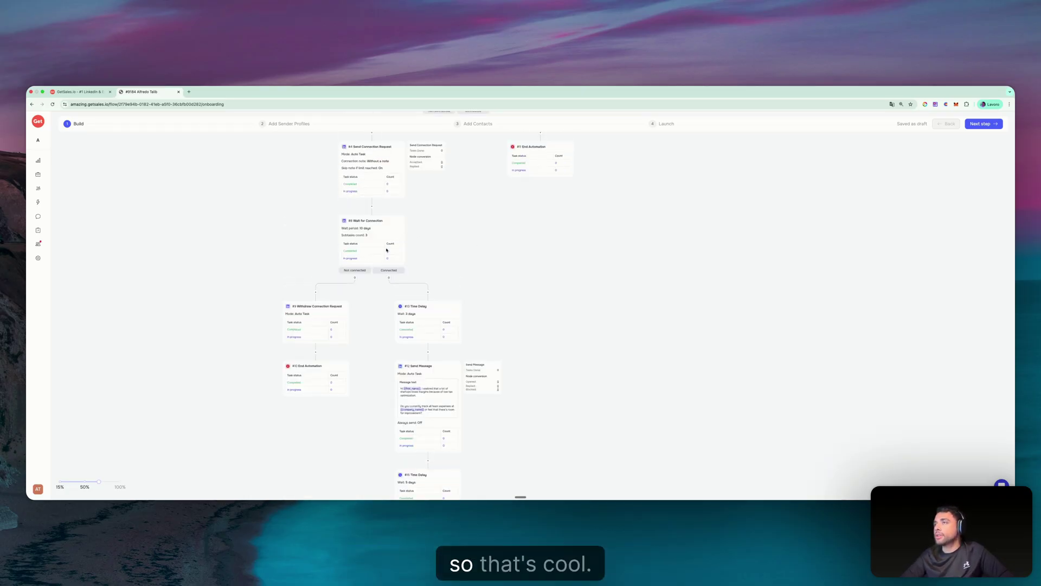
pyautogui.click(420, 370)
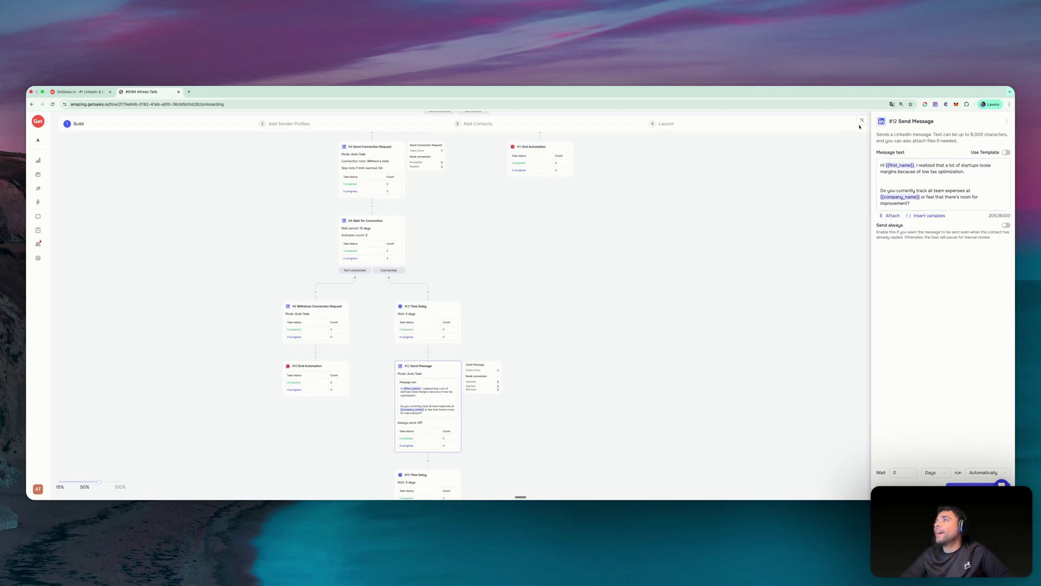
pyautogui.scroll(4, 483, 258)
pyautogui.click(335, 137)
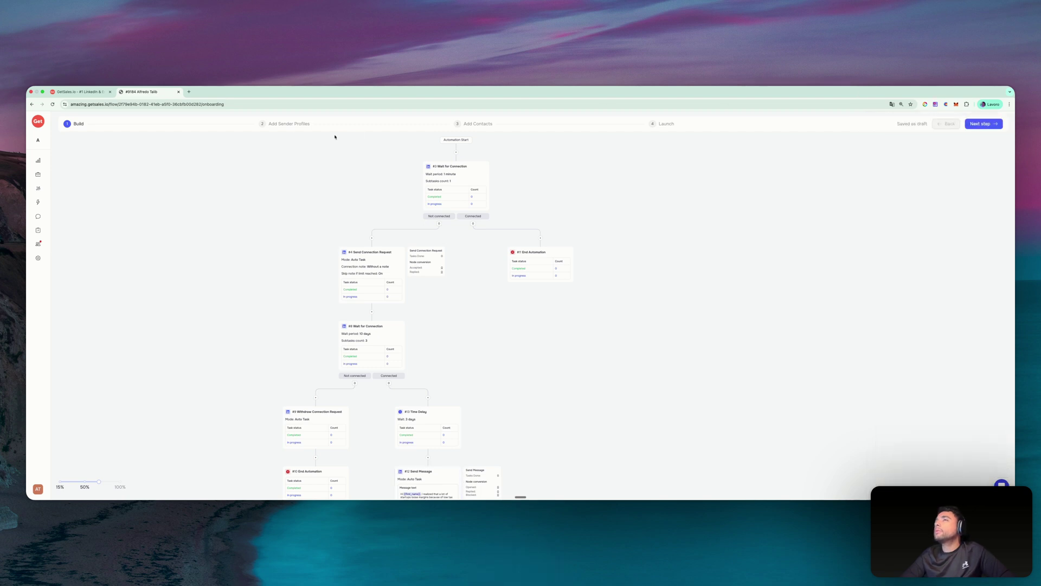
# Step: Go to the Add Sender Profiles stage and enable only the account owner's own sender profile
pyautogui.click(286, 123)
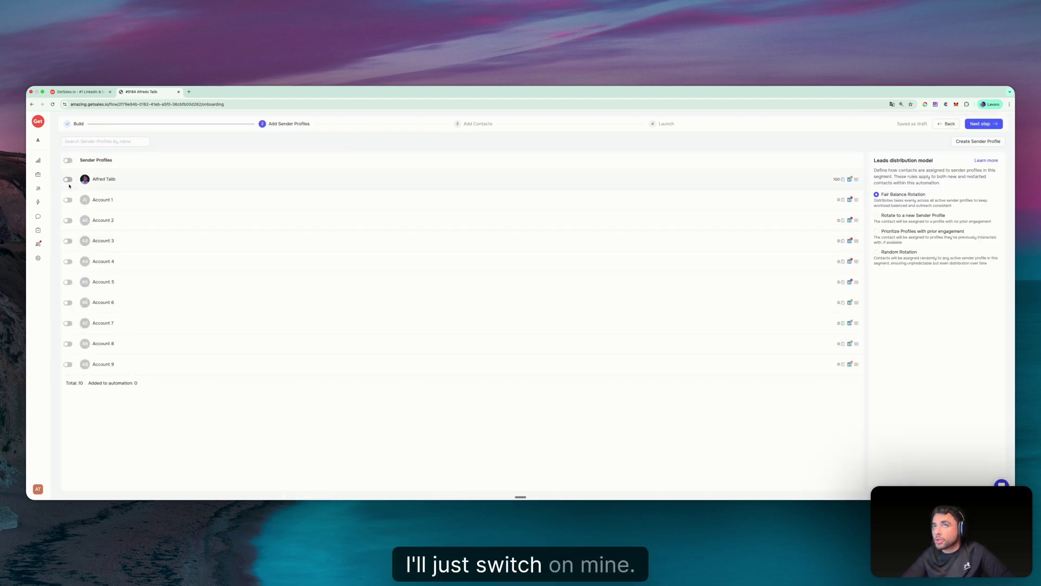
pyautogui.click(68, 180)
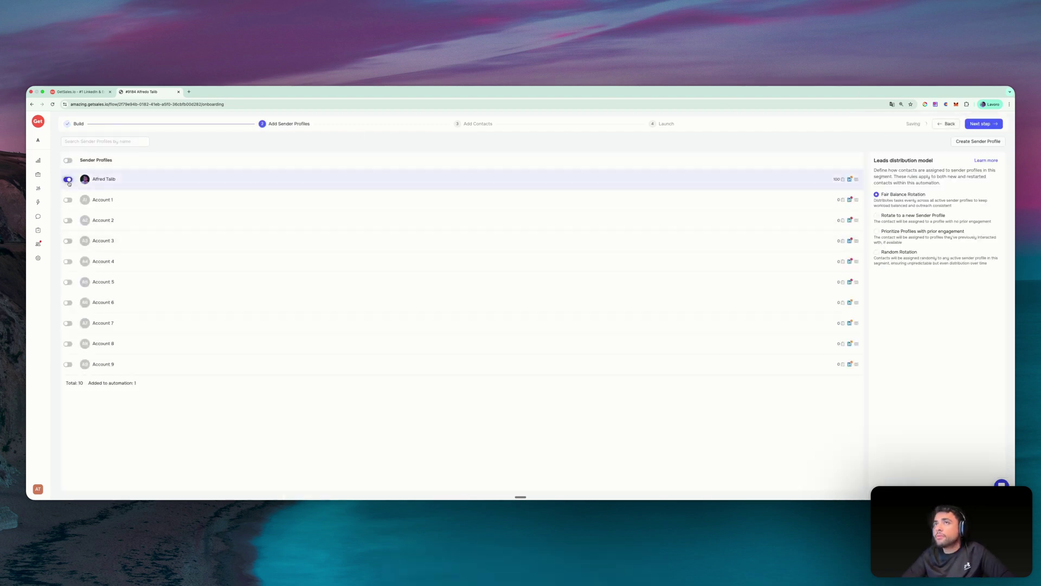
# Step: Go to the Add Contacts stage and start importing contacts from a LinkedIn Basic Search
pyautogui.click(479, 125)
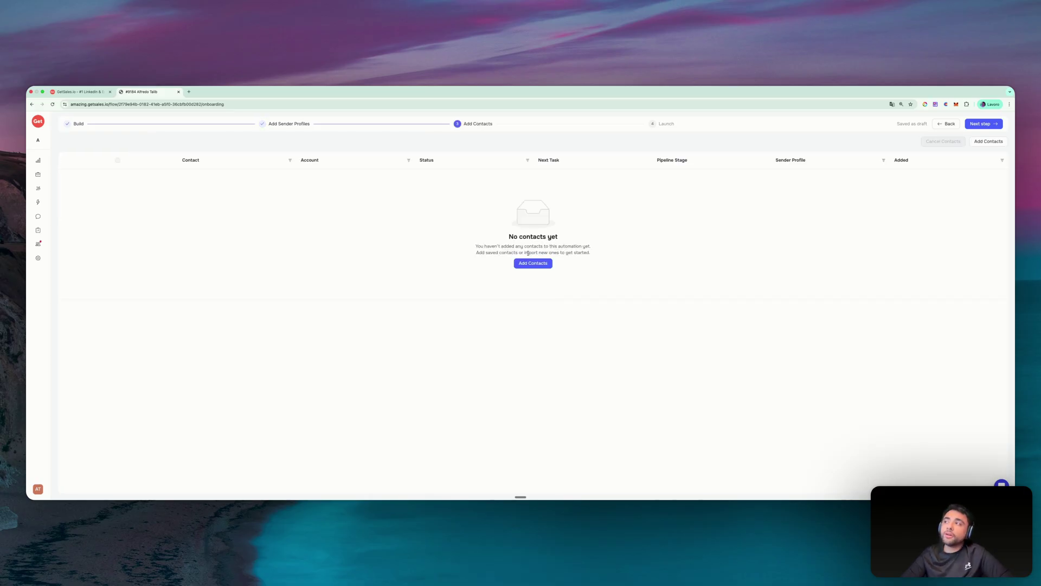
pyautogui.click(531, 262)
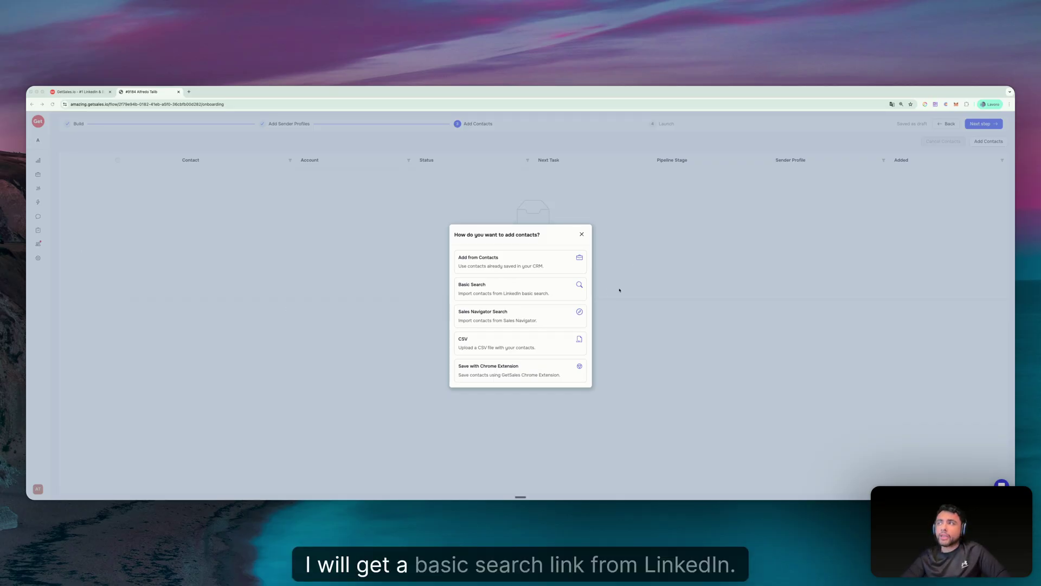
pyautogui.click(527, 296)
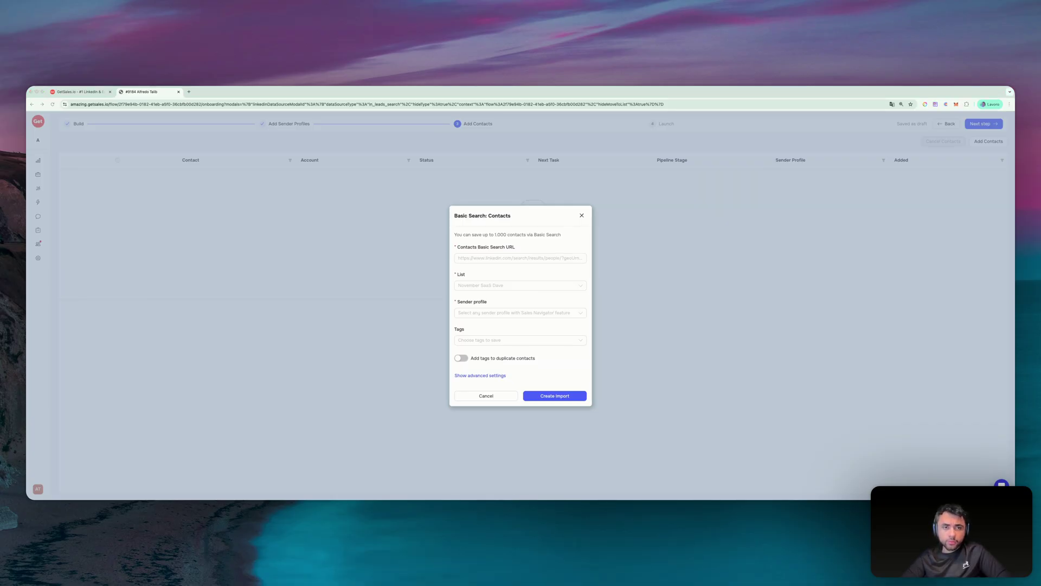
# Step: Open the LinkedIn search for "startups" in a new browser tab, restrict it to people, and collapse the messaging pane
pyautogui.click(188, 92)
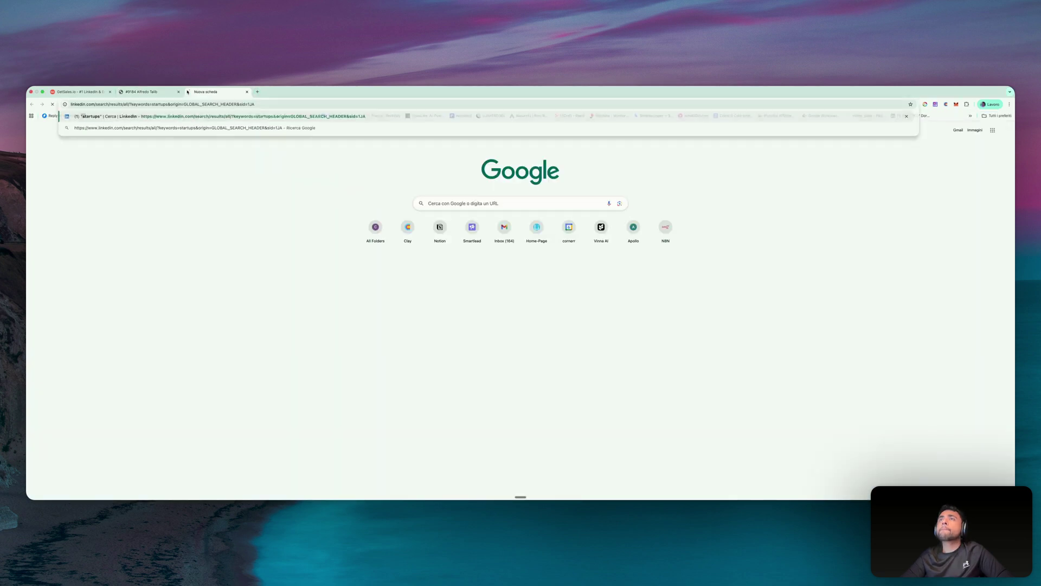
pyautogui.press('Return')
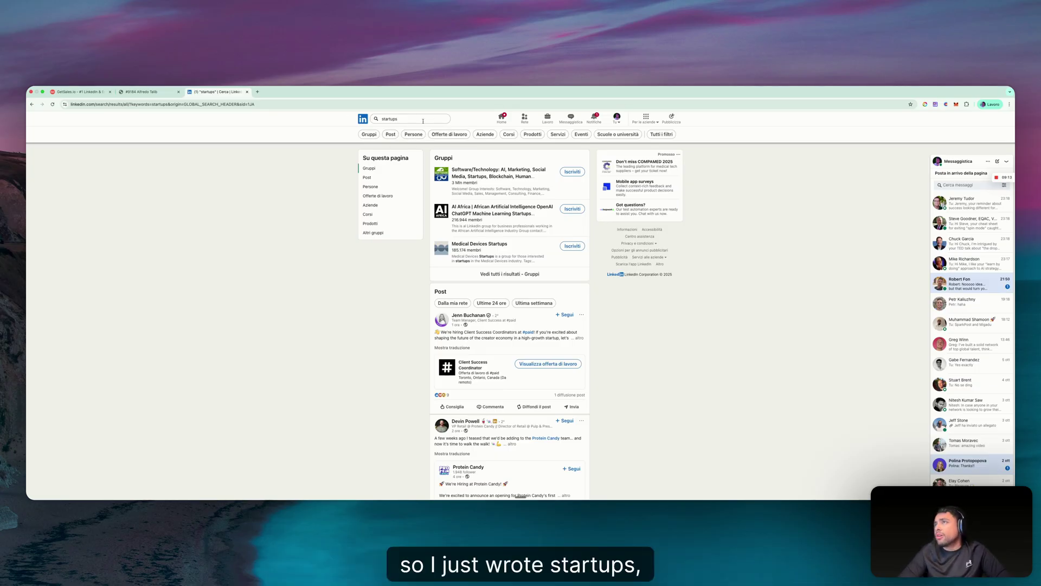
pyautogui.click(416, 135)
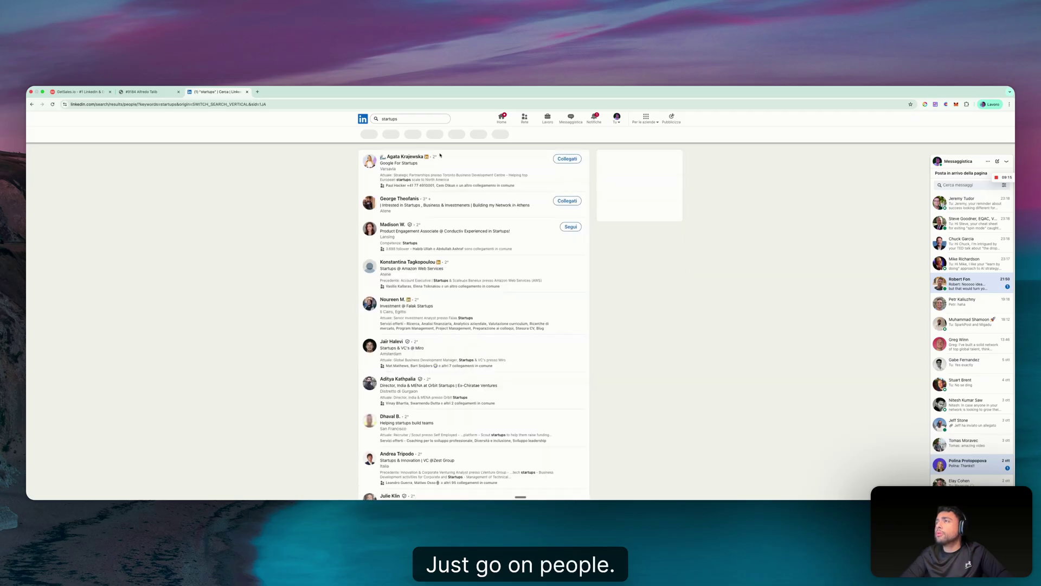
pyautogui.click(1003, 164)
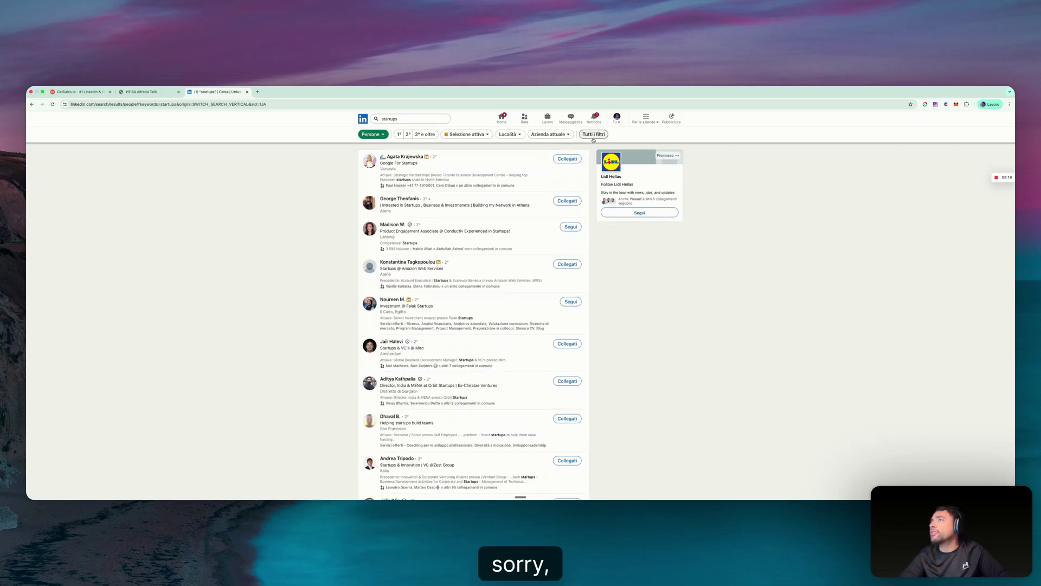
pyautogui.click(371, 135)
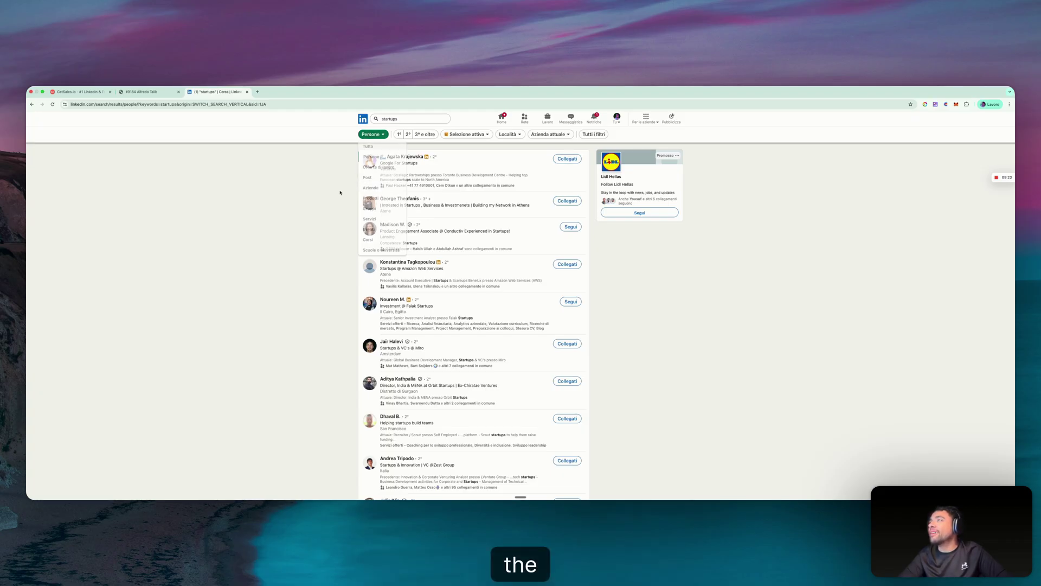
# Step: Add Finanza, Accounting Manager and Divisione contabilità as actively hiring job title filters for the people search
pyautogui.click(594, 134)
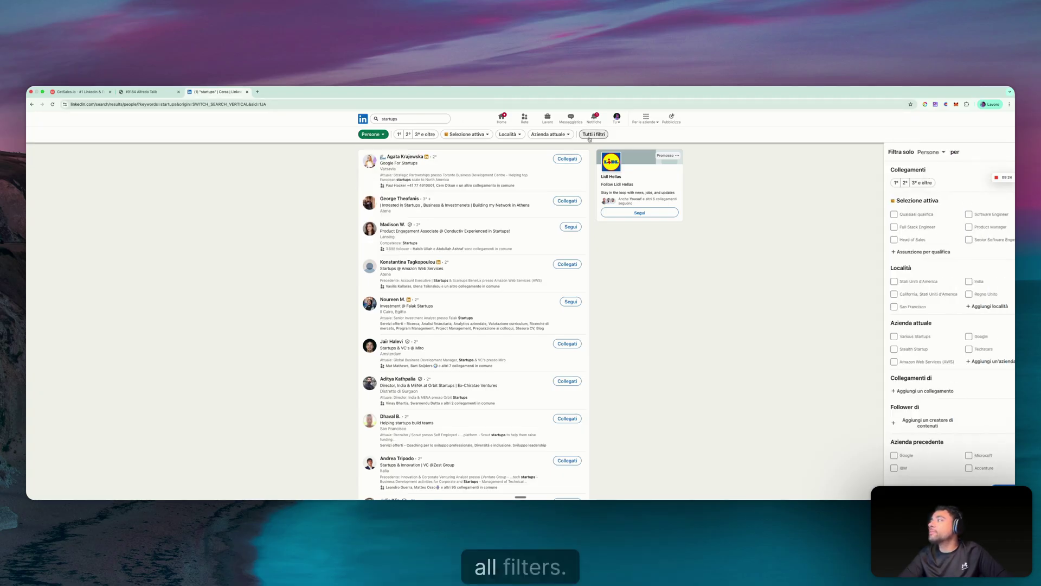
pyautogui.click(900, 252)
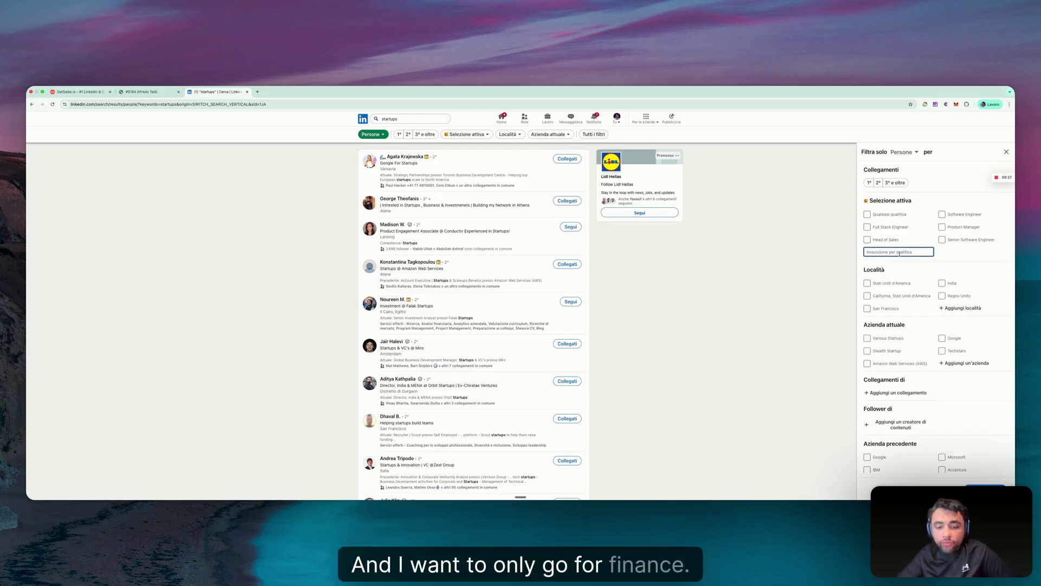
pyautogui.write('financ')
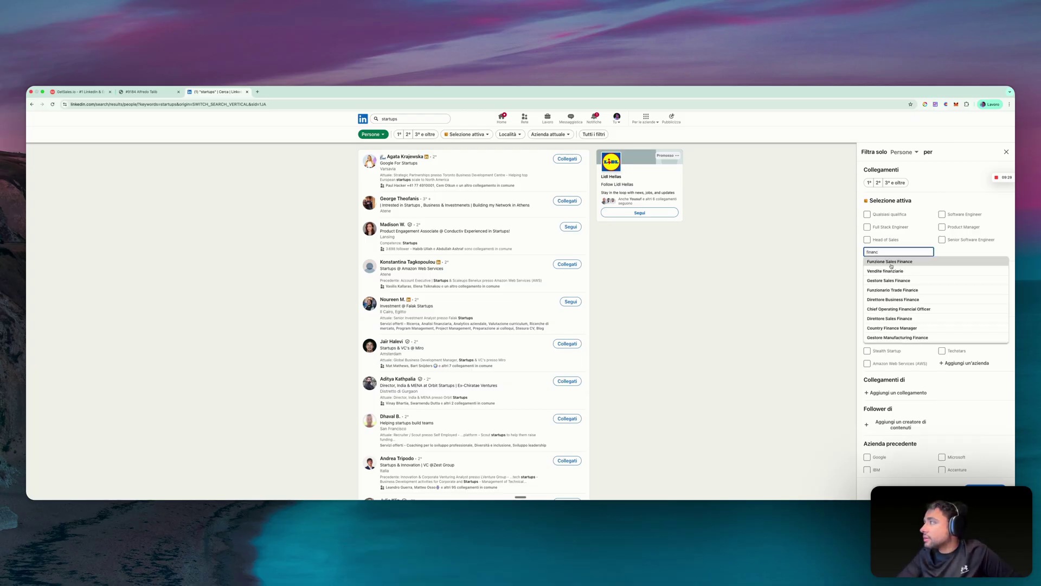
pyautogui.click(885, 264)
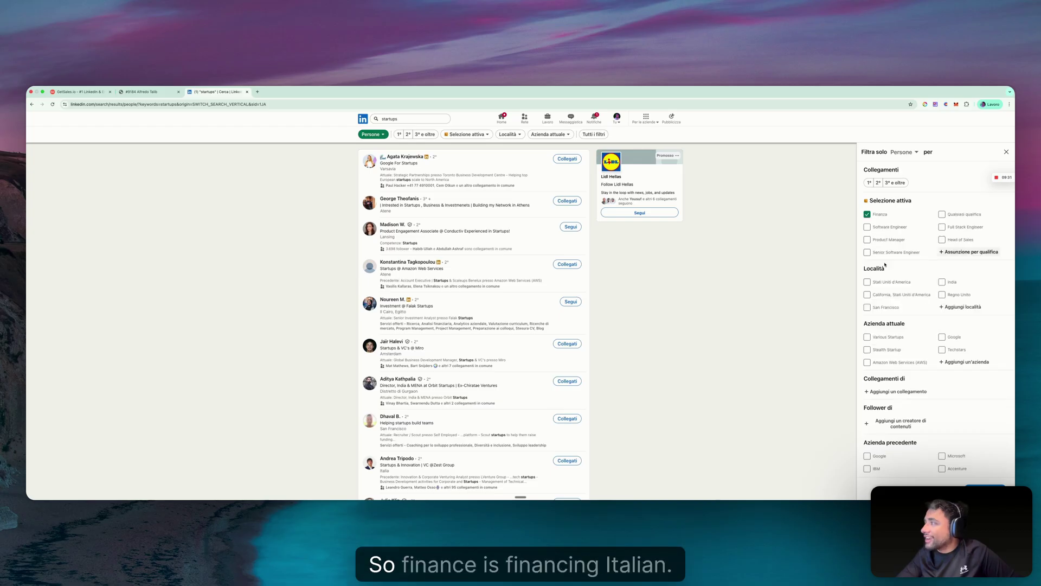
pyautogui.click(972, 253)
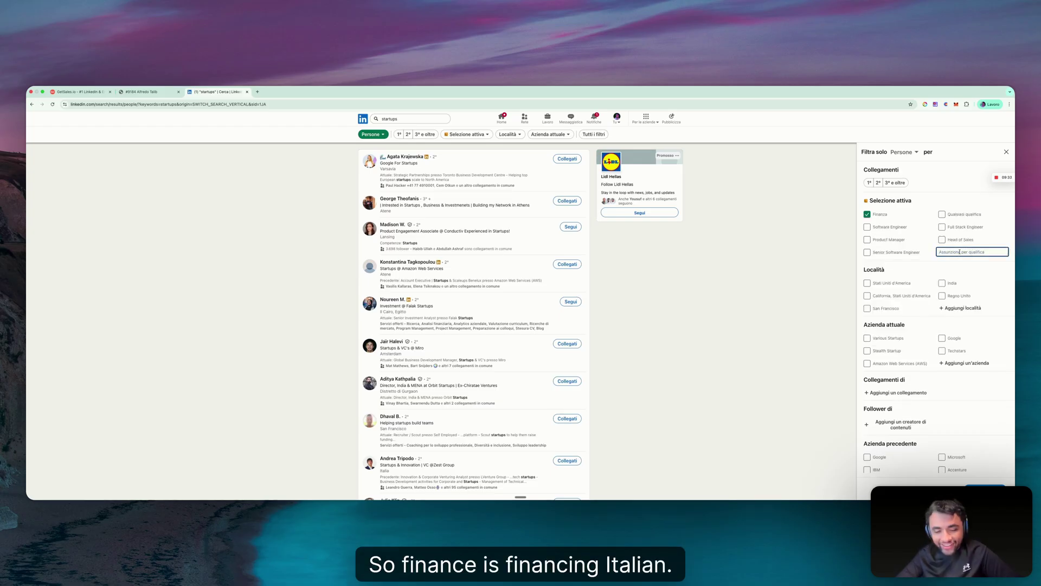
pyautogui.write('accou')
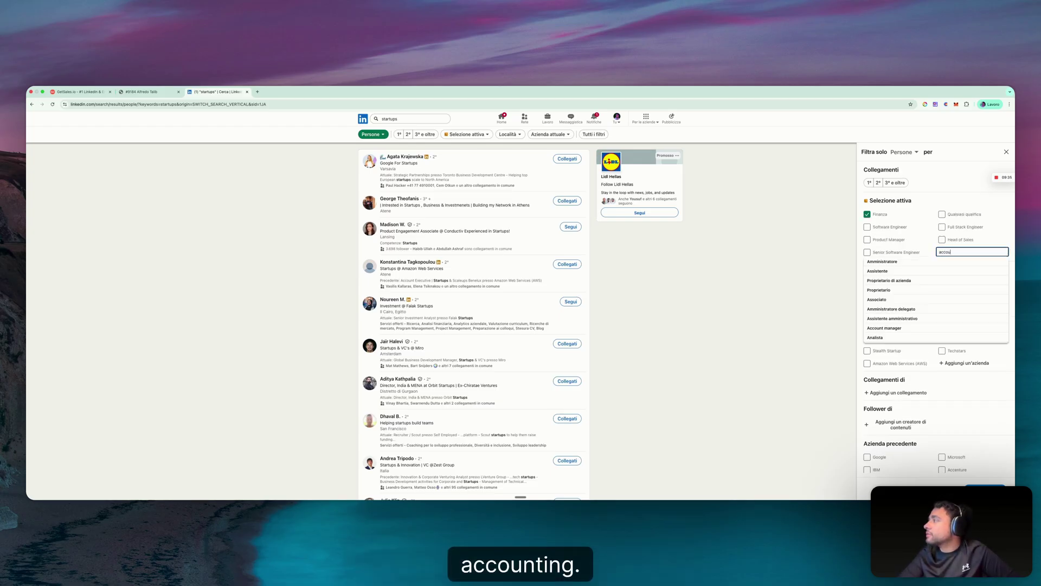
pyautogui.write('nting')
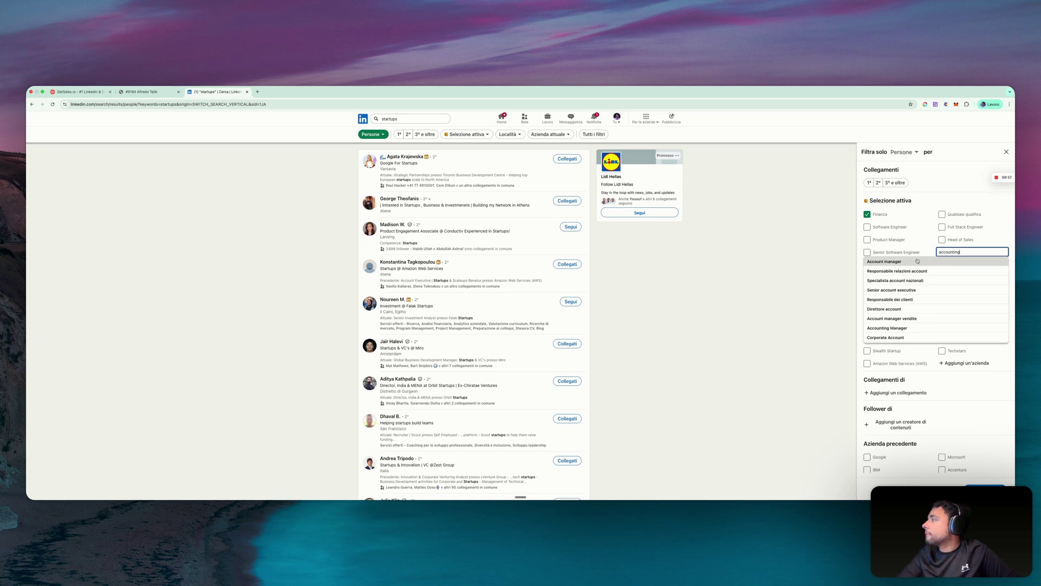
pyautogui.click(943, 261)
pyautogui.click(900, 265)
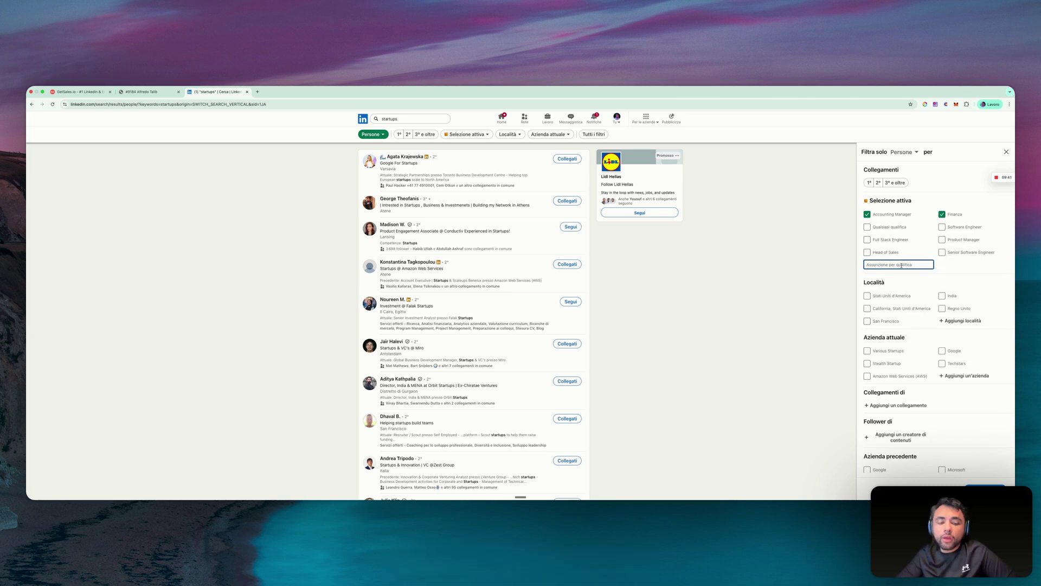
pyautogui.write('contabilità')
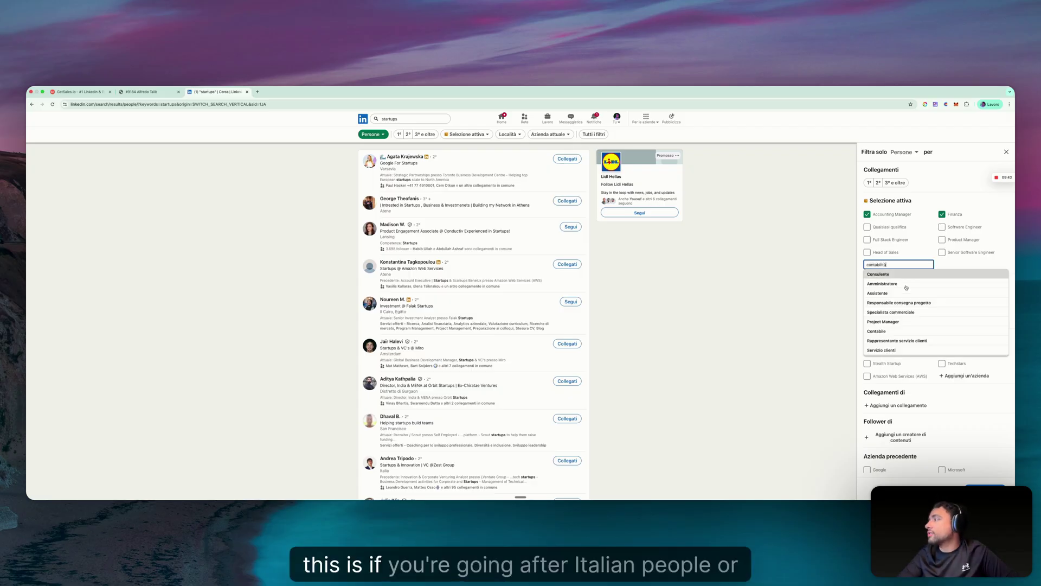
pyautogui.click(898, 274)
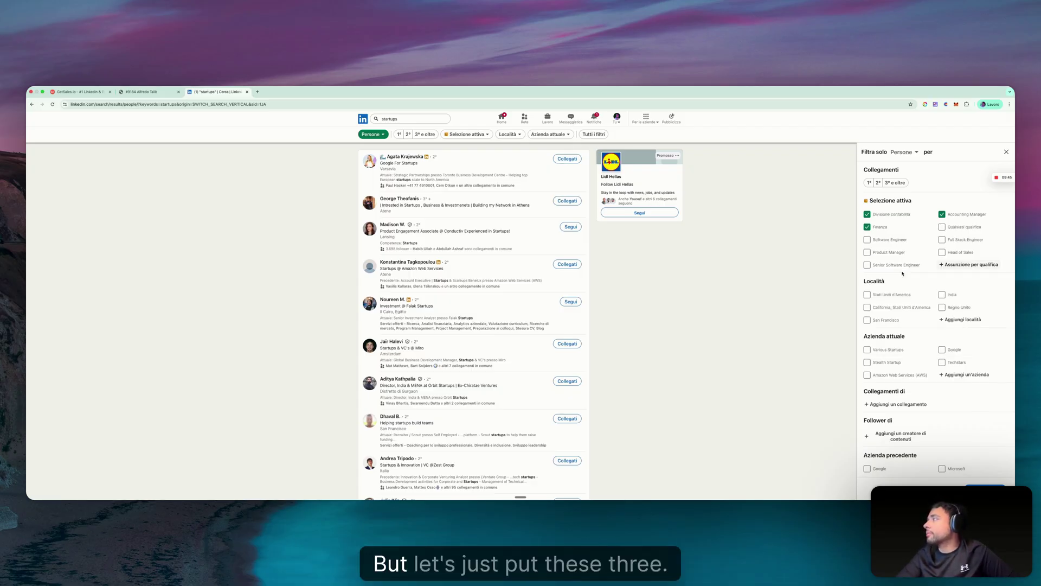
# Step: Limit the people search to 2nd-degree and 3rd-degree-and-beyond connections
pyautogui.click(878, 183)
pyautogui.click(892, 184)
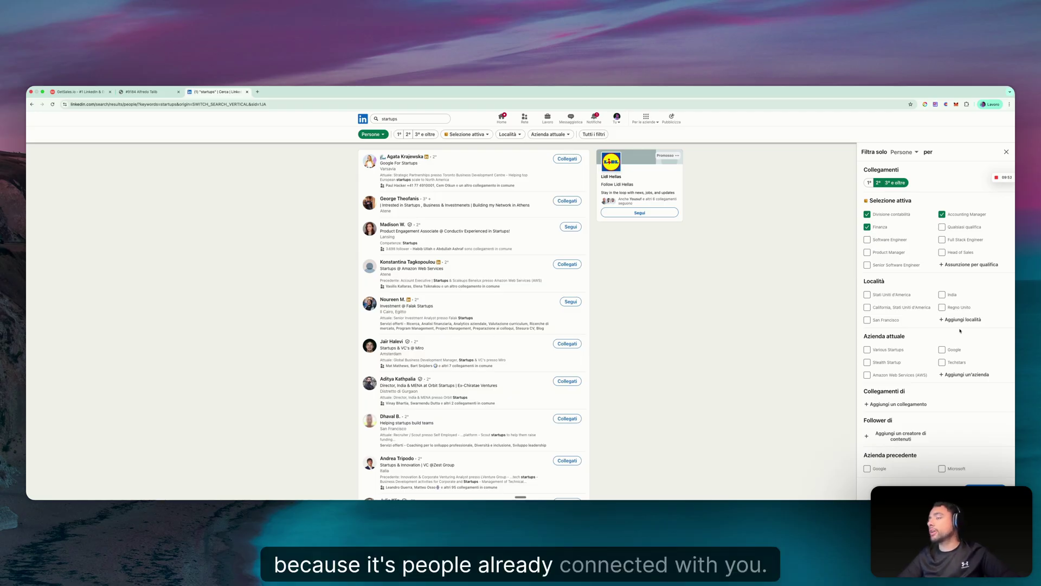
# Step: Add Inglese as a profile language filter and apply all the chosen filters to the people search
pyautogui.scroll(-2, 943, 380)
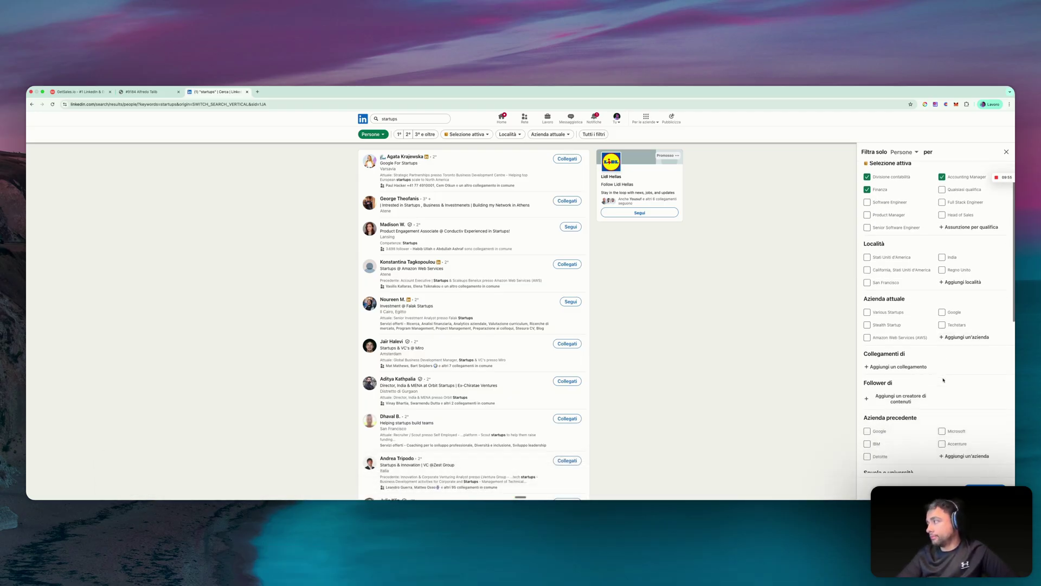
pyautogui.scroll(-10, 943, 380)
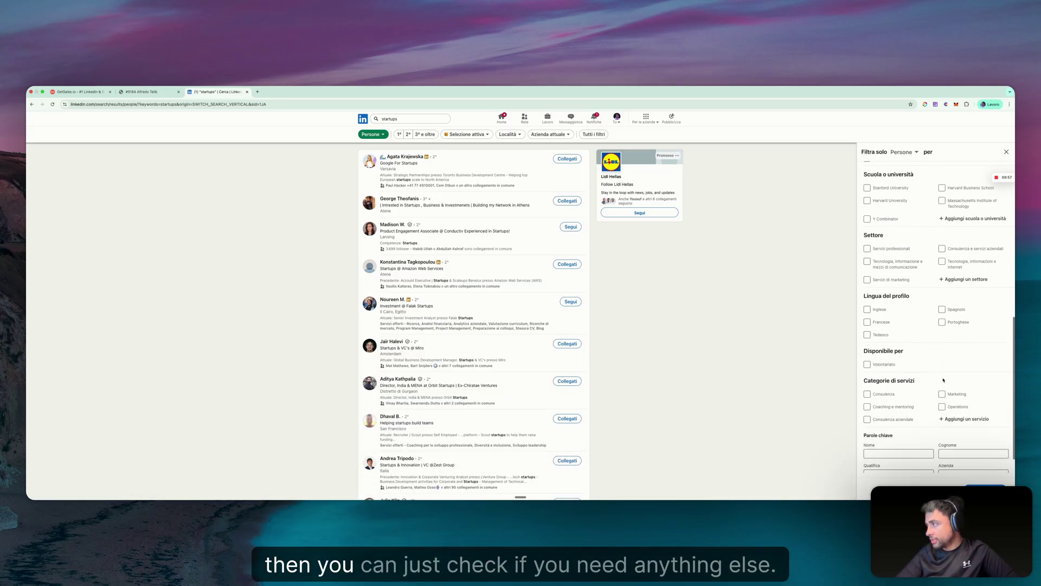
pyautogui.scroll(-1, 932, 358)
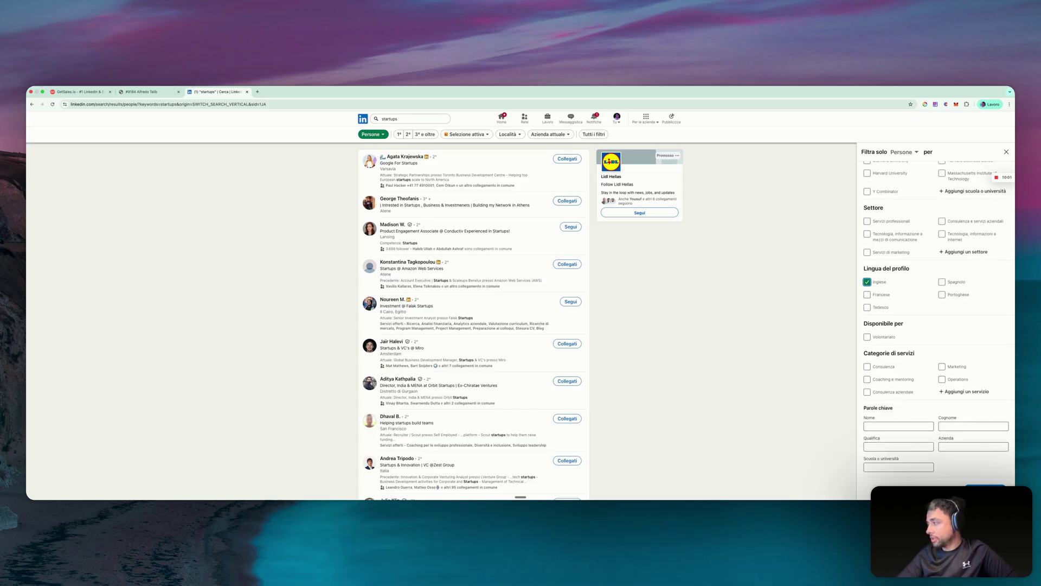
pyautogui.click(985, 491)
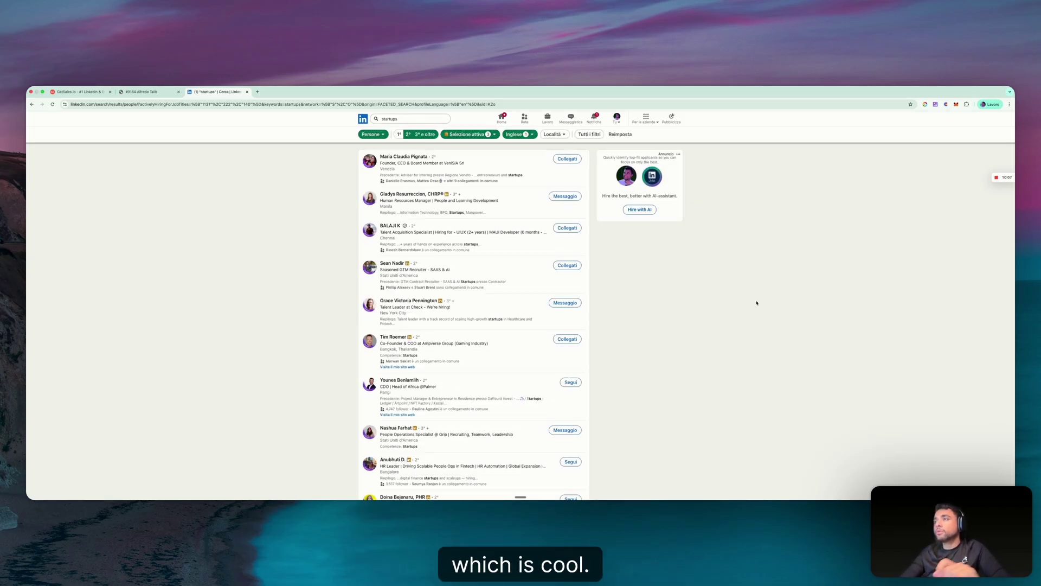
# Step: Examine the filtered people results and the selected actively hiring job titles for relevance to the target audience
pyautogui.scroll(1, 413, 311)
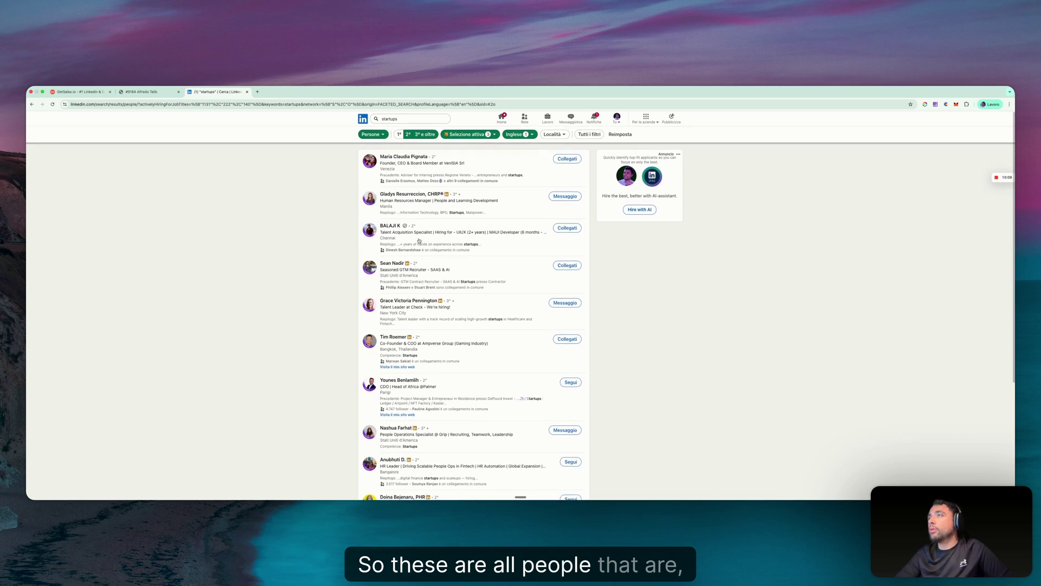
pyautogui.scroll(-1, 387, 228)
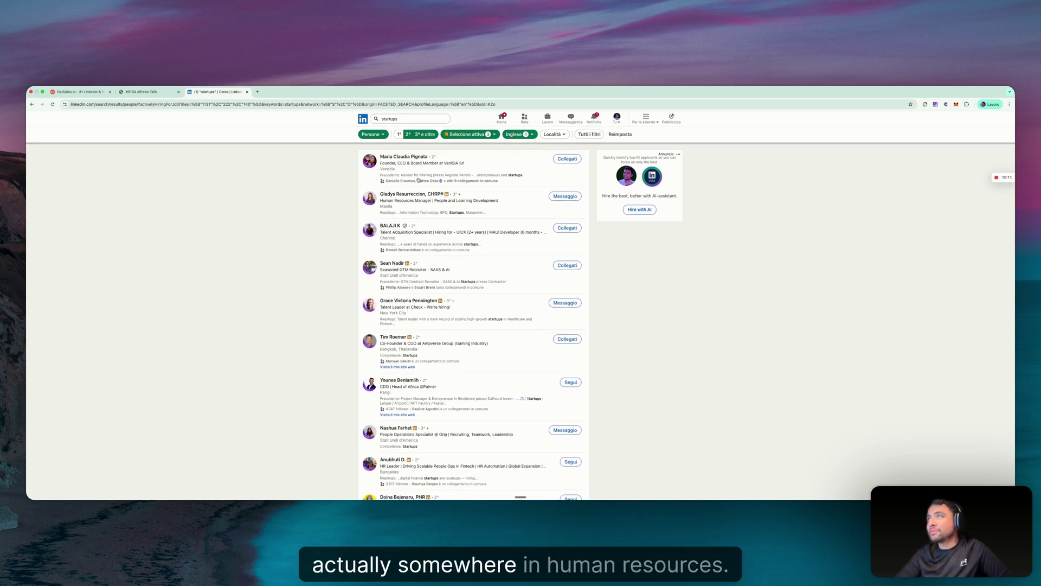
pyautogui.scroll(-5, 414, 217)
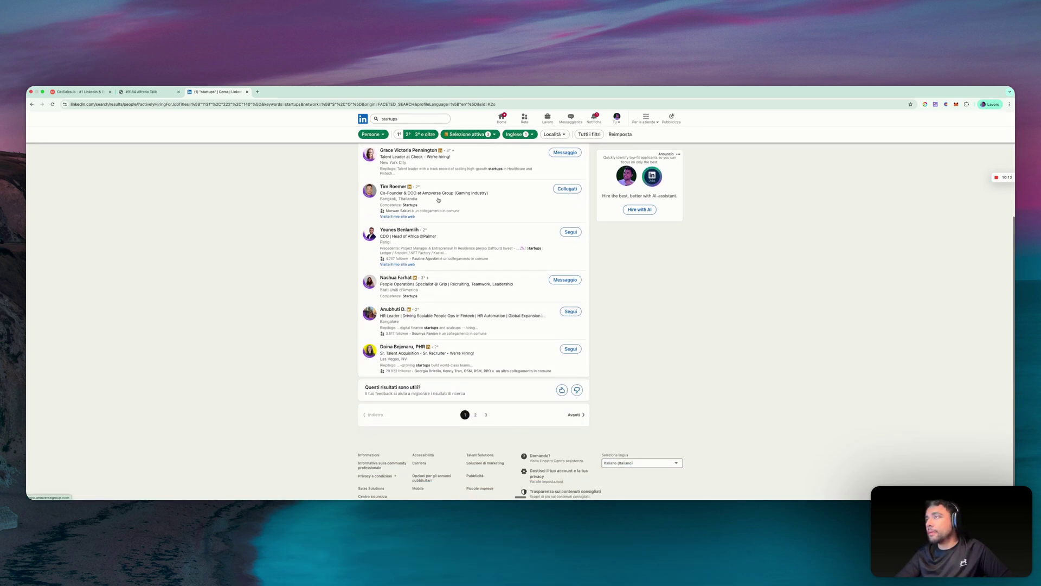
pyautogui.scroll(5, 438, 200)
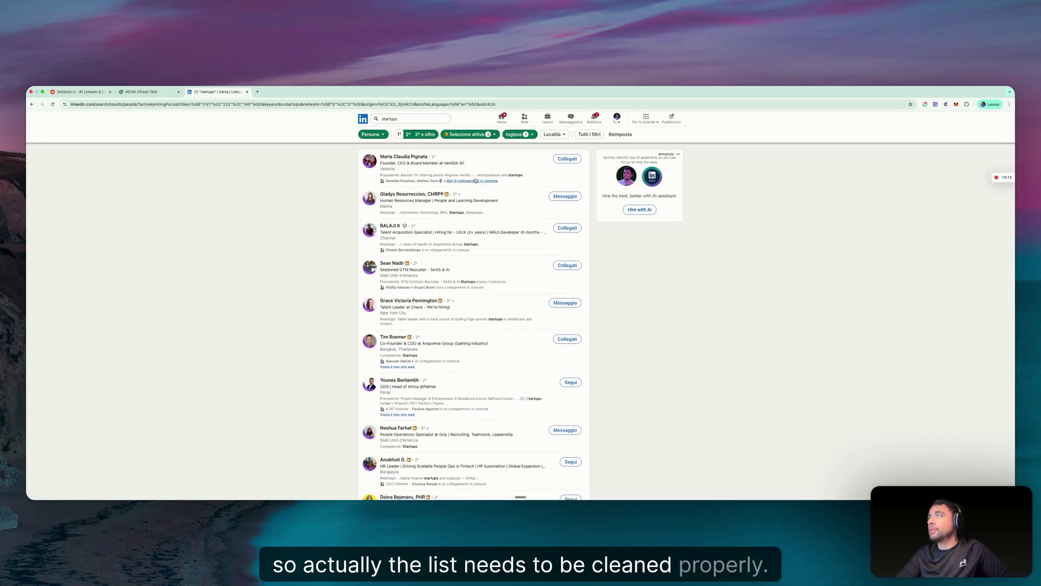
pyautogui.click(479, 135)
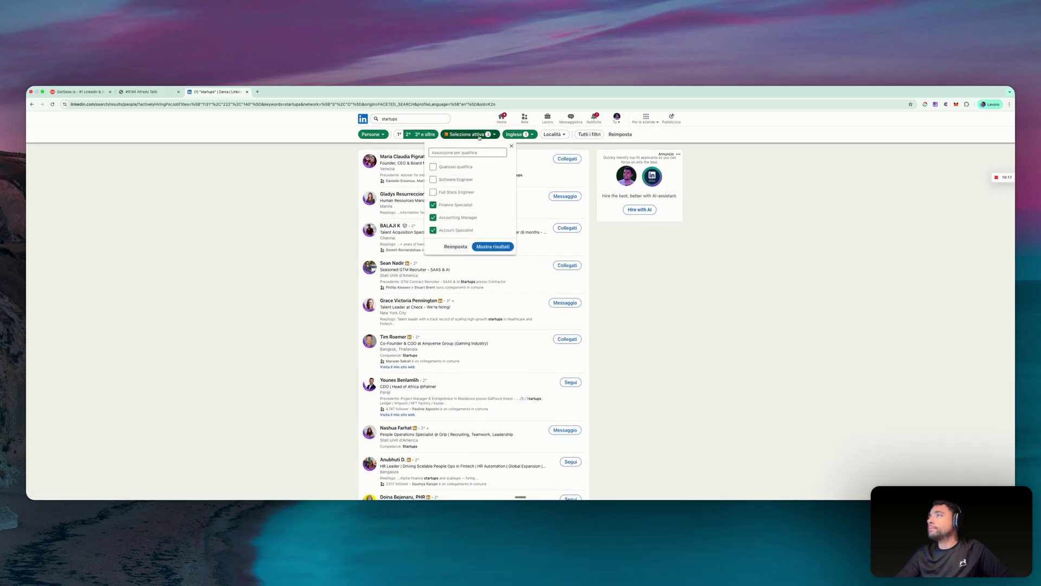
pyautogui.scroll(-1, 461, 168)
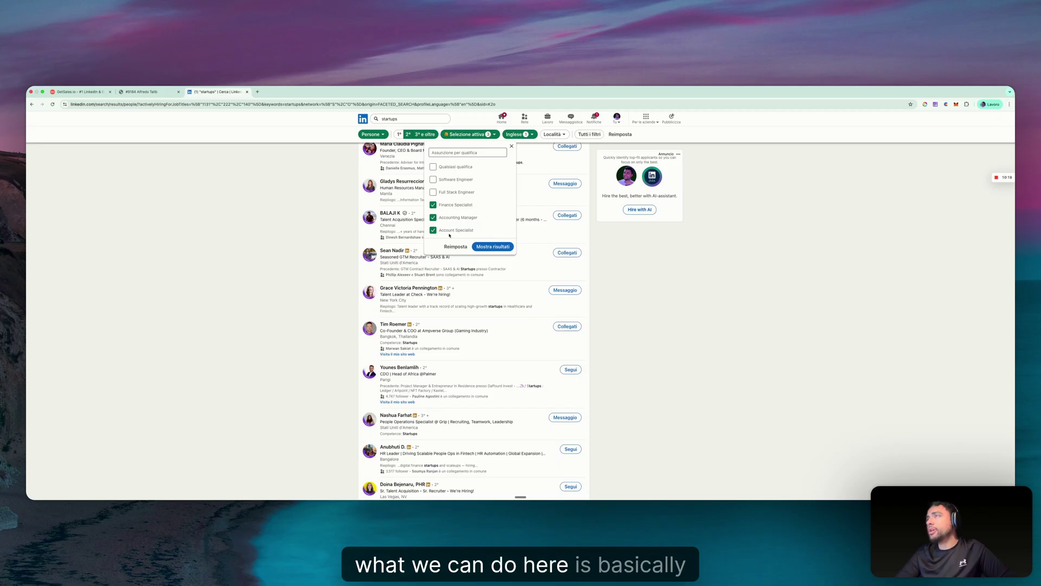
pyautogui.scroll(-1, 440, 305)
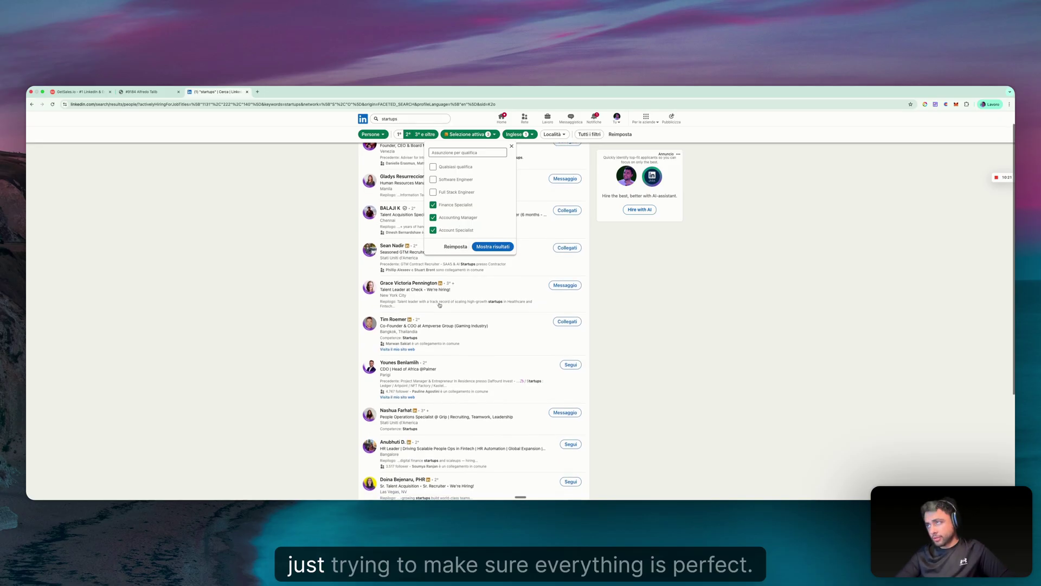
pyautogui.scroll(-1, 439, 305)
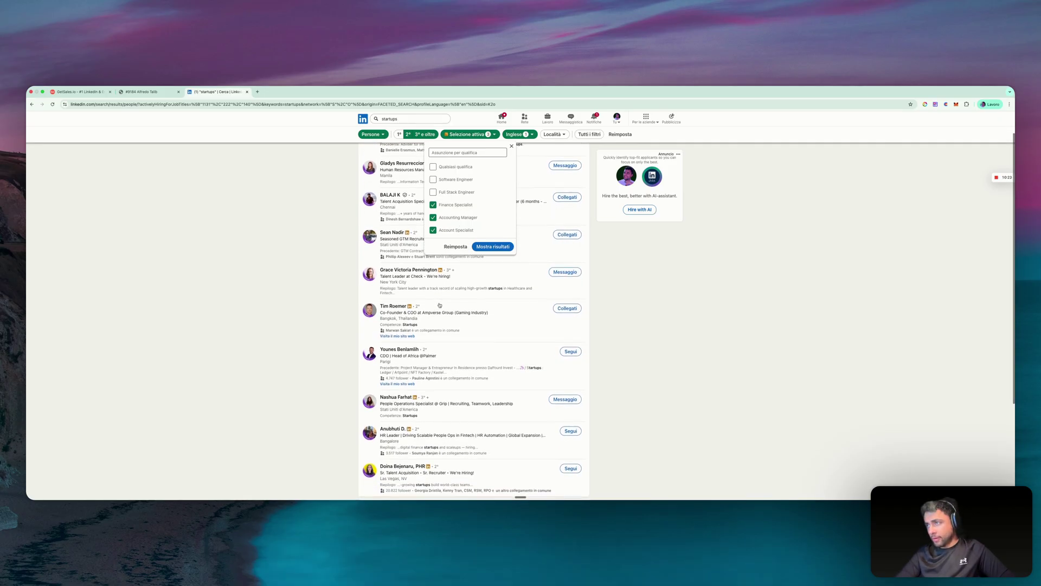
pyautogui.scroll(-2, 440, 305)
pyautogui.scroll(3, 439, 305)
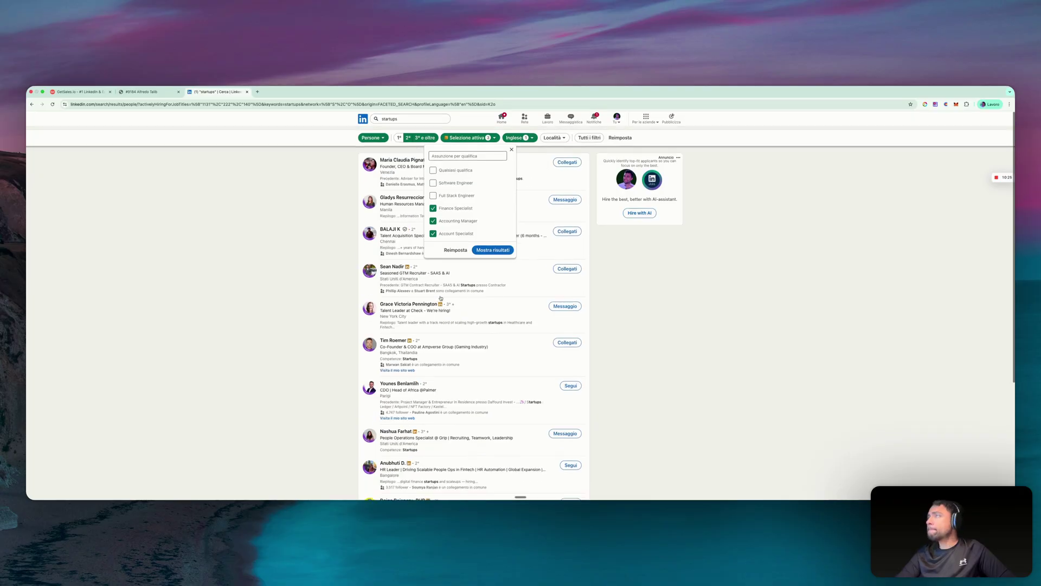
pyautogui.click(581, 134)
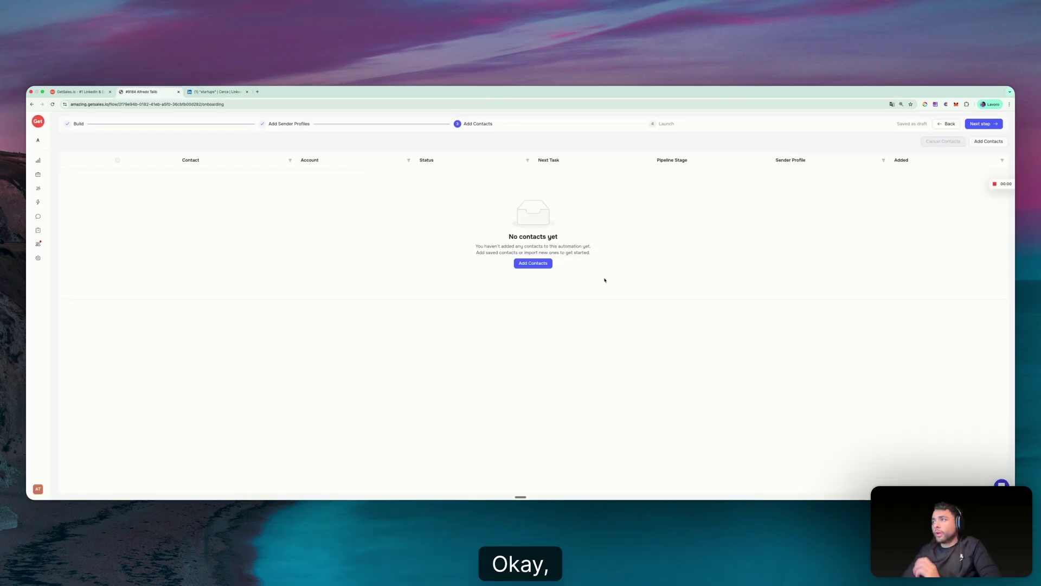
# Step: Start a CSV contact import for the automation and upload apollo-contacts-export.csv from the Download folder
pyautogui.click(534, 263)
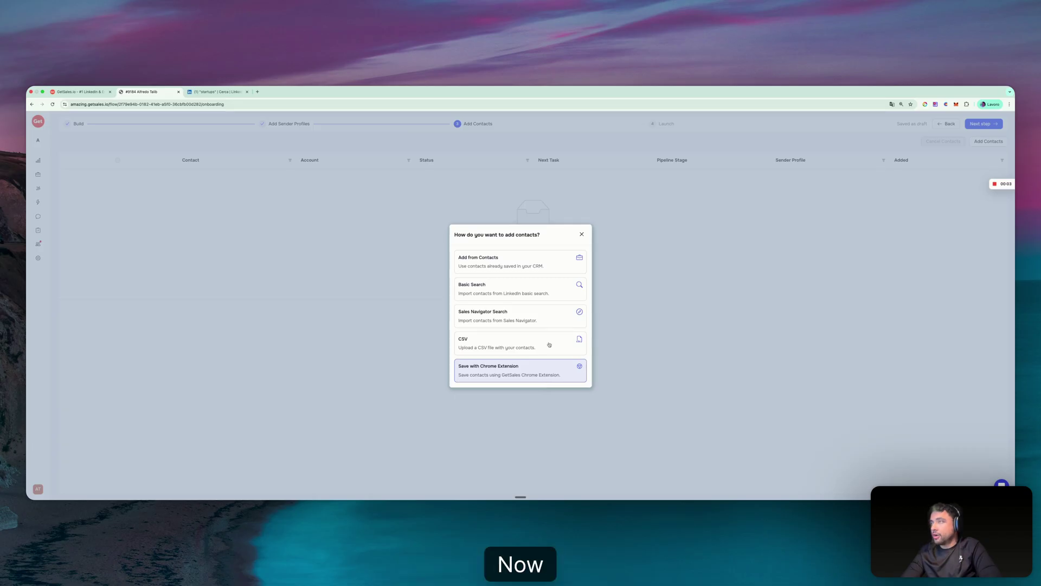
pyautogui.click(516, 343)
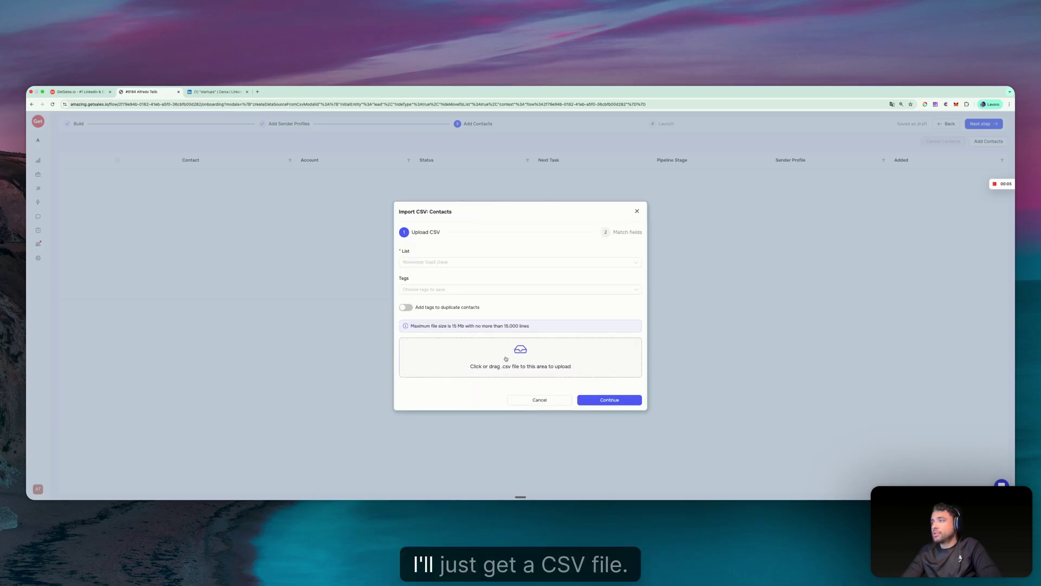
pyautogui.click(519, 348)
pyautogui.scroll(-5, 518, 308)
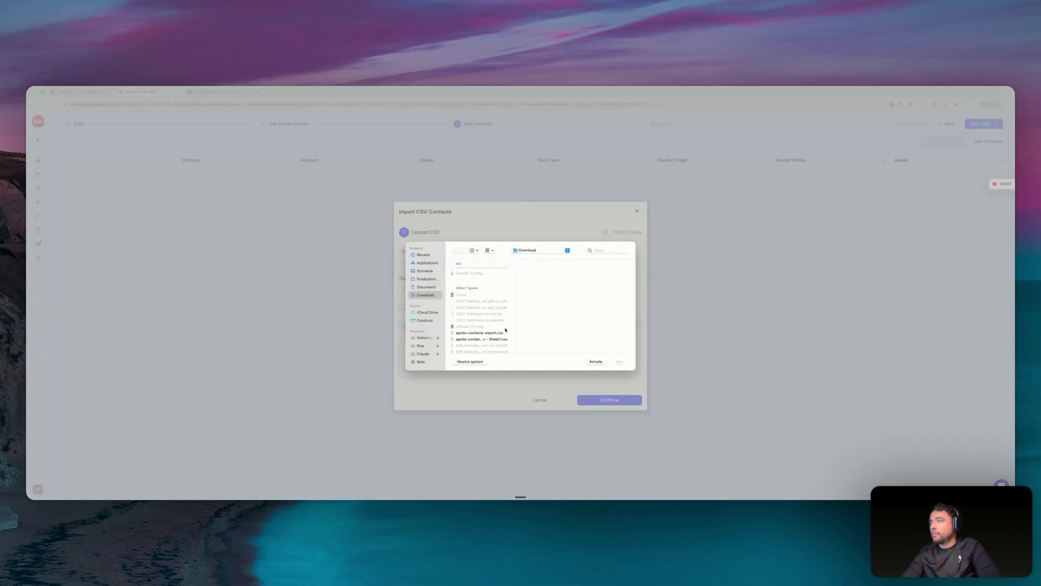
pyautogui.click(501, 332)
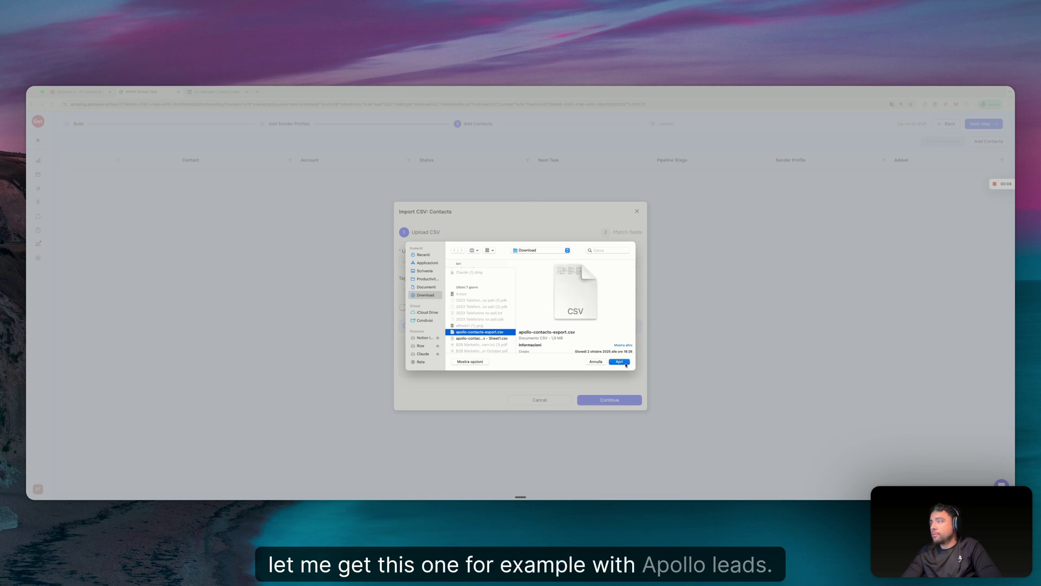
pyautogui.click(619, 362)
# Step: Assign the imported contacts to the accounting list and continue to field matching
pyautogui.click(495, 257)
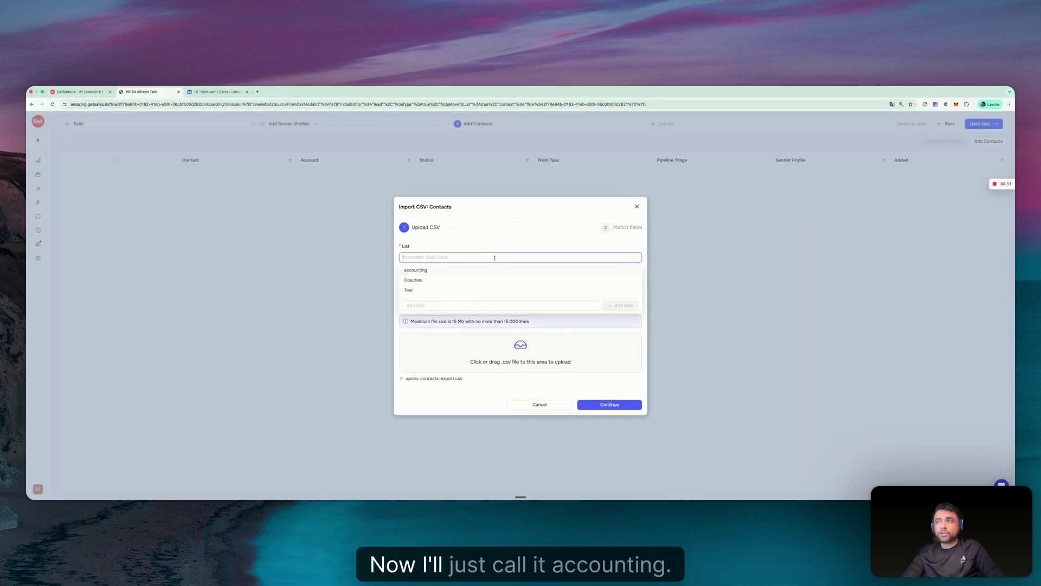
pyautogui.click(481, 270)
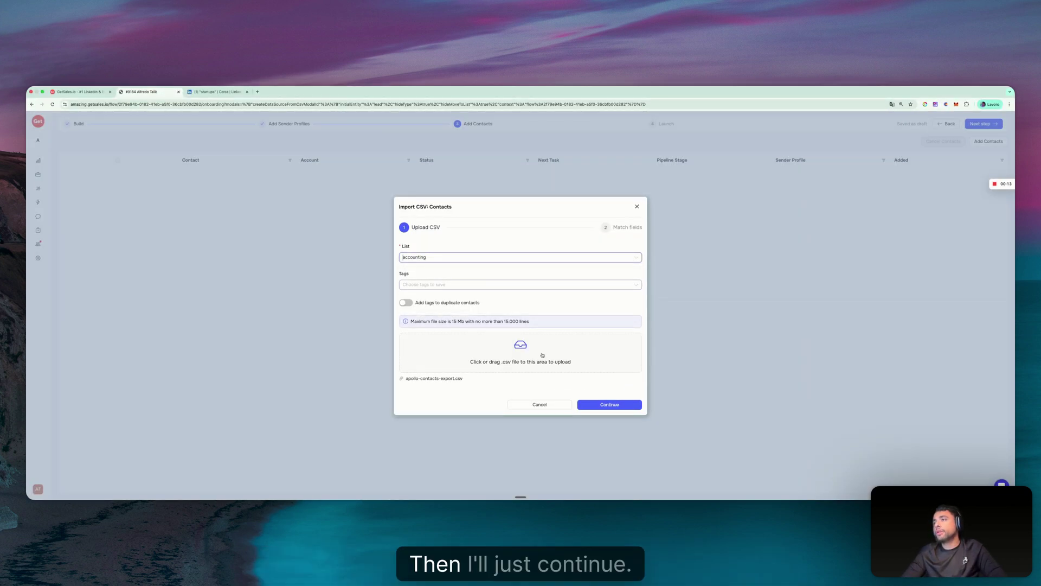
pyautogui.click(596, 403)
# Step: Check the matching of CSV columns to contact fields, including the Message_About_Post custom field, and create the import
pyautogui.scroll(-1, 515, 325)
pyautogui.scroll(-3, 592, 335)
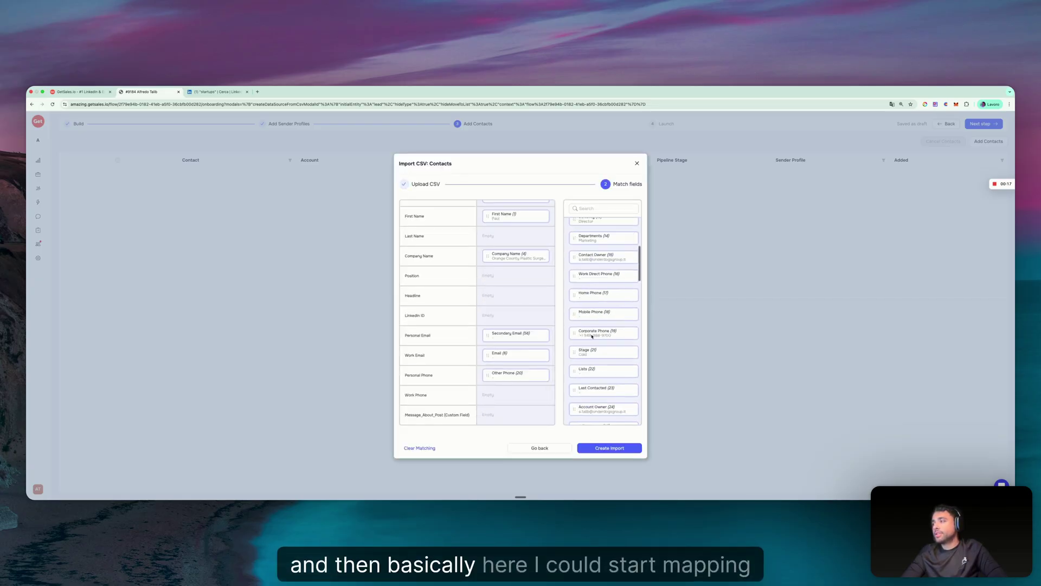
pyautogui.scroll(-3, 592, 335)
pyautogui.moveTo(590, 303); pyautogui.dragTo(536, 302)
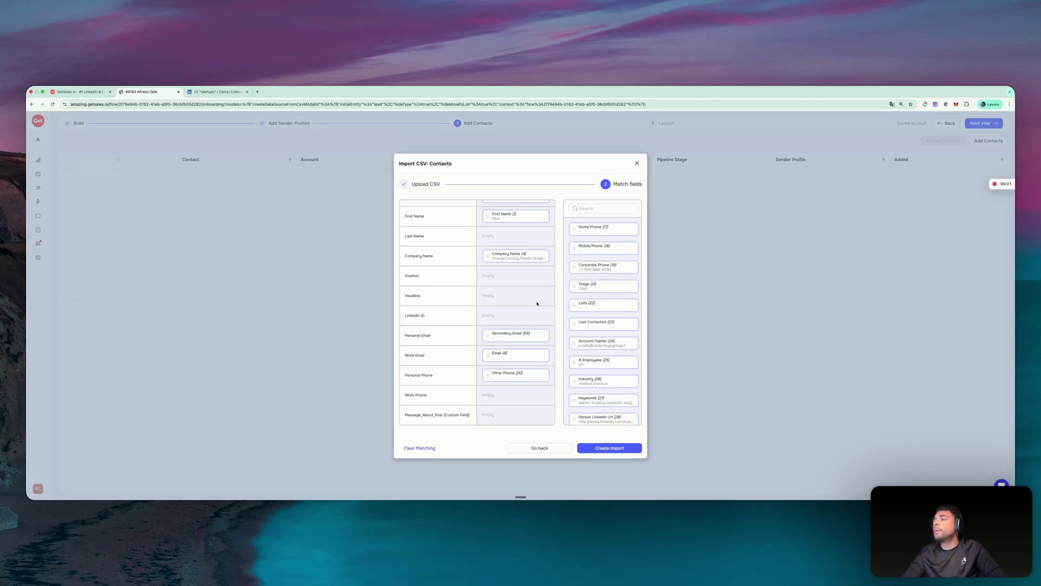
pyautogui.scroll(3, 538, 298)
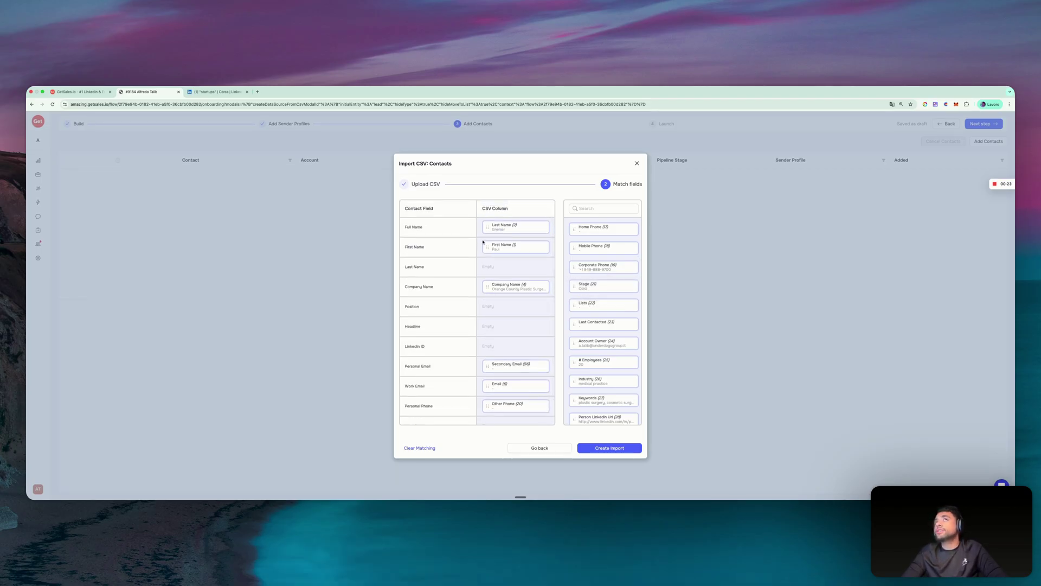
pyautogui.scroll(-1, 477, 281)
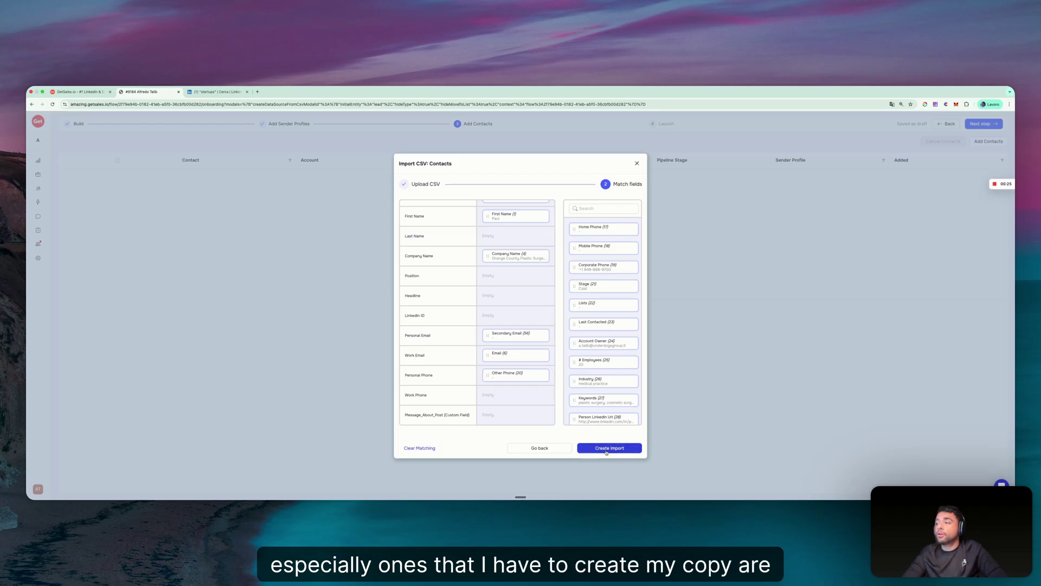
pyautogui.moveTo(405, 415); pyautogui.dragTo(470, 416)
pyautogui.click(437, 415)
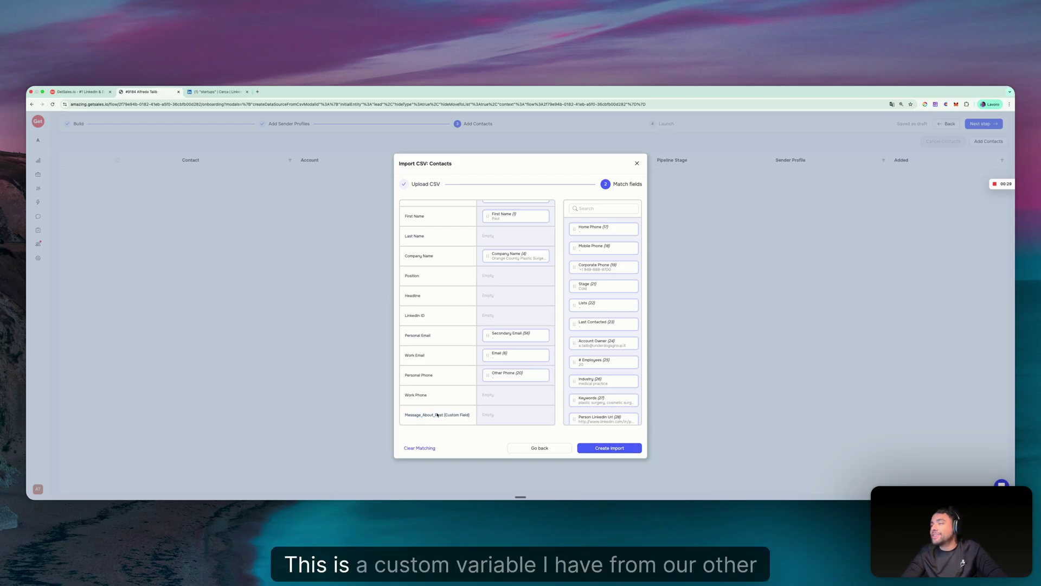
pyautogui.click(590, 447)
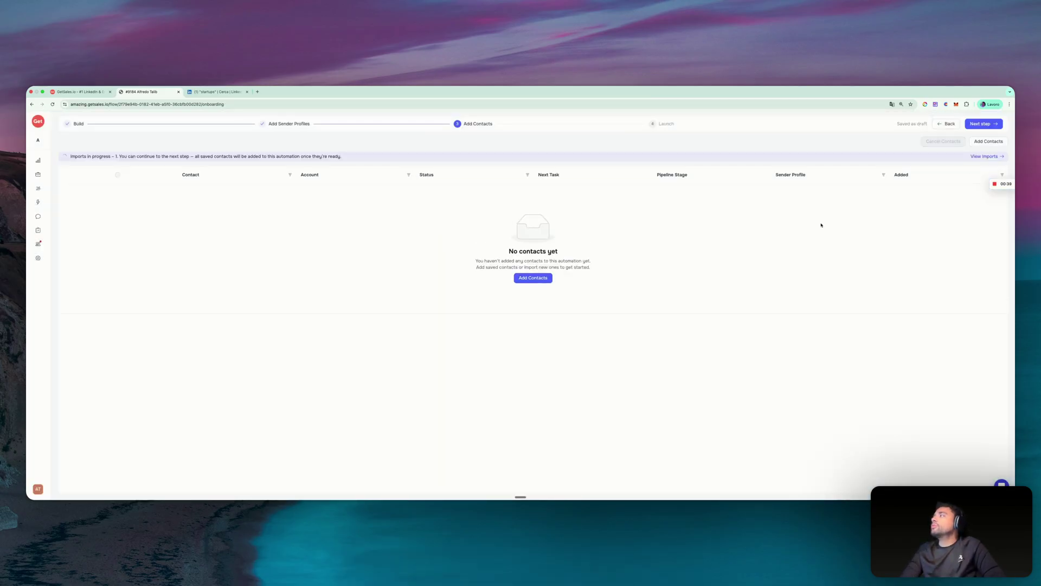
# Step: Check the status of the accounting import, and return to the automation to view its Launch stage
pyautogui.click(984, 157)
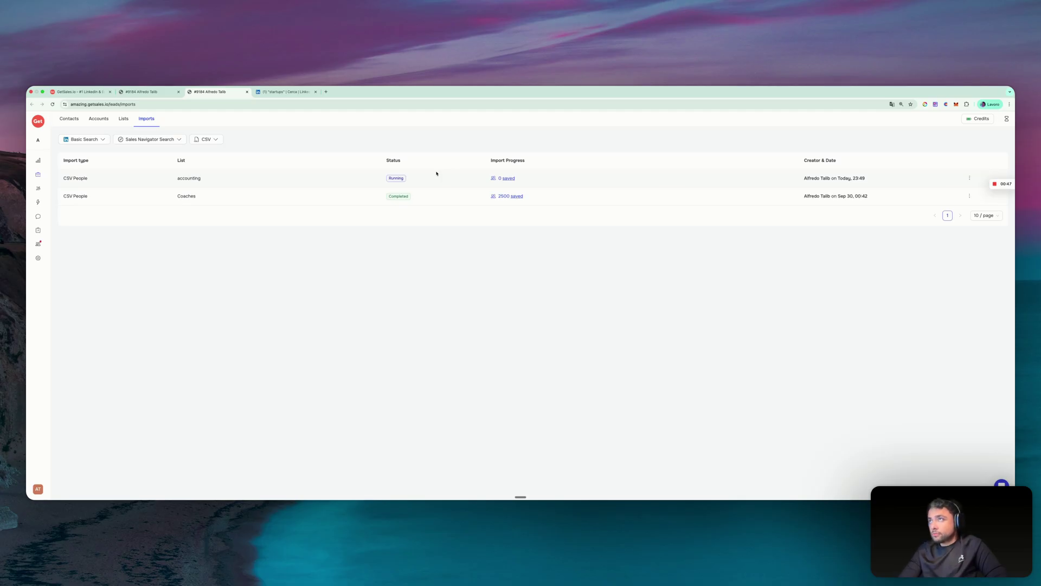
pyautogui.click(142, 92)
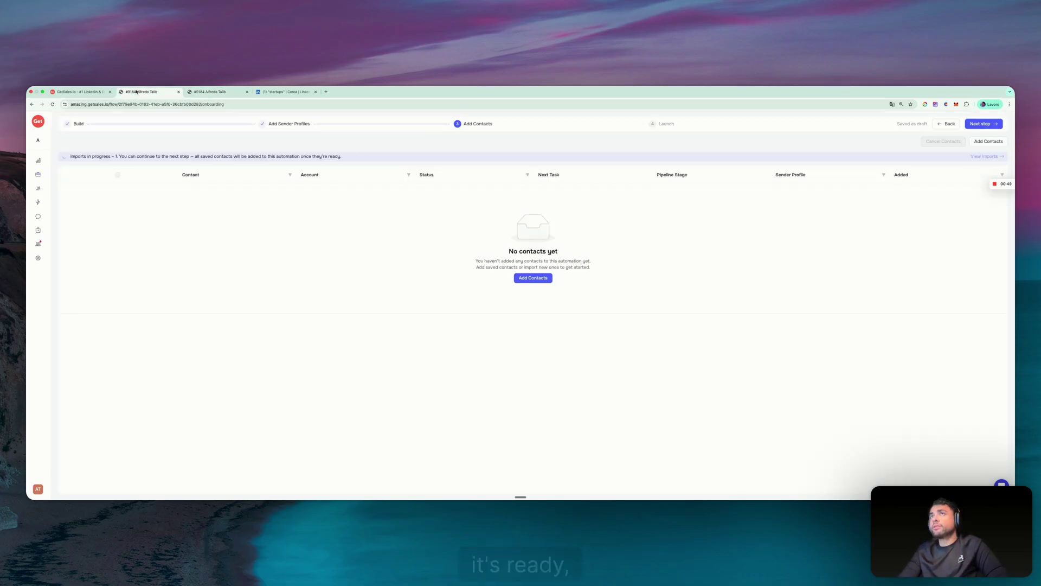
pyautogui.click(667, 123)
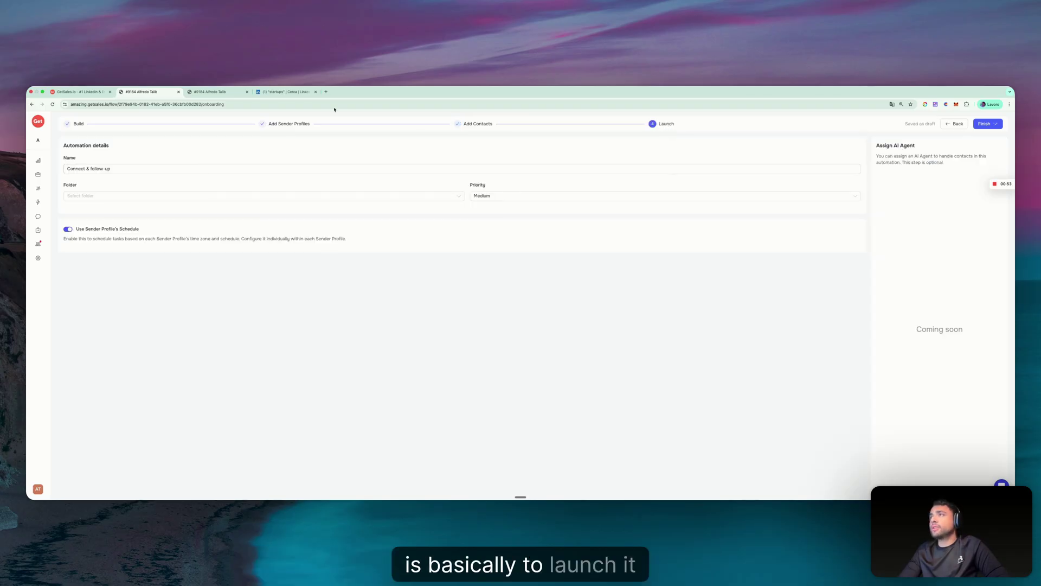
# Step: Review the full automation flow in the Build stage and the nodes available for insertion after Automation Start
pyautogui.click(76, 123)
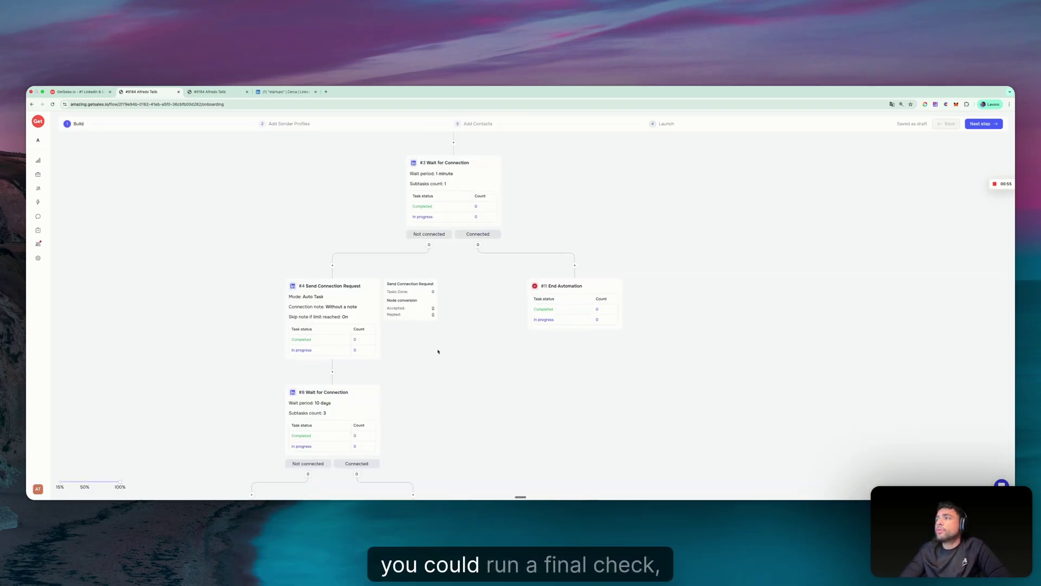
pyautogui.scroll(-5, 438, 352)
pyautogui.scroll(-10, 438, 351)
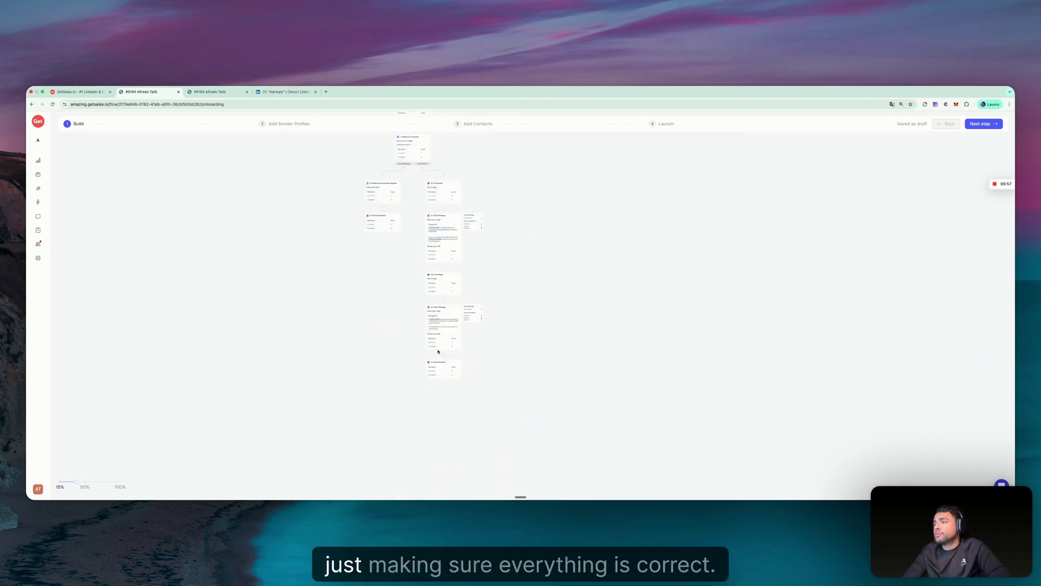
pyautogui.scroll(8, 440, 233)
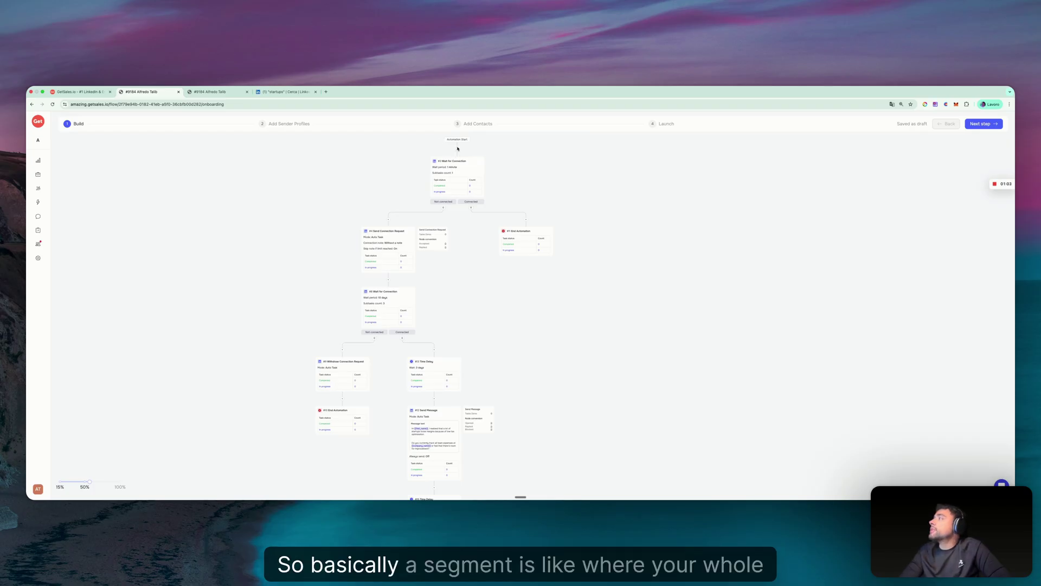
pyautogui.click(457, 149)
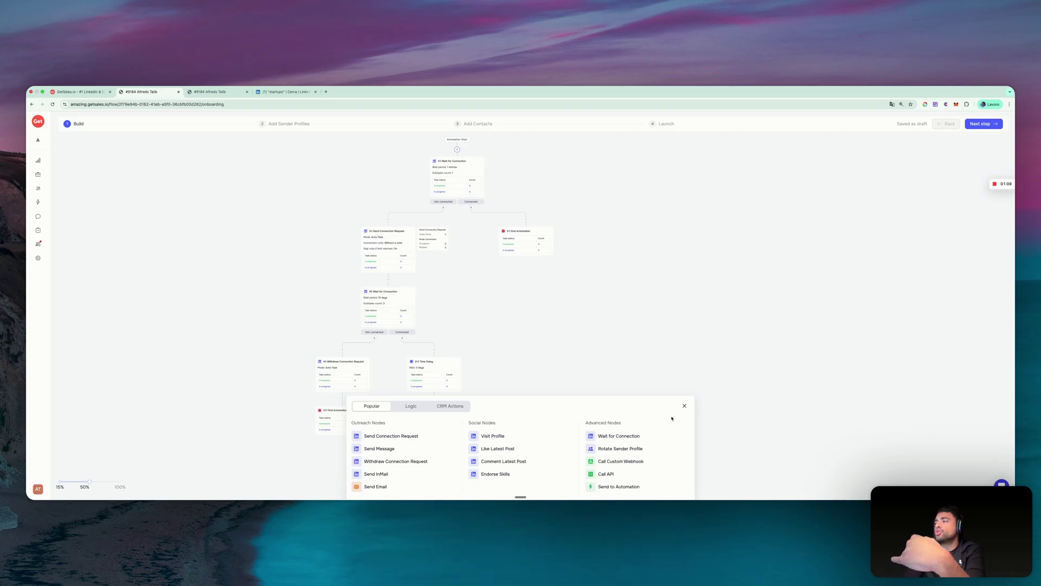
pyautogui.click(684, 406)
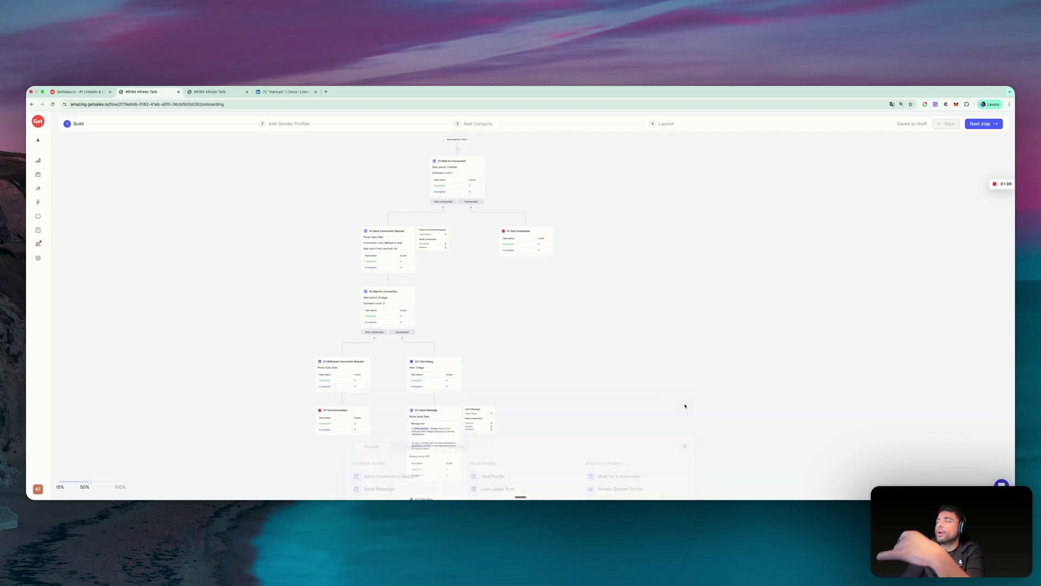
# Step: Create a contact custom field named Something_About_Them in the team settings
pyautogui.click(38, 259)
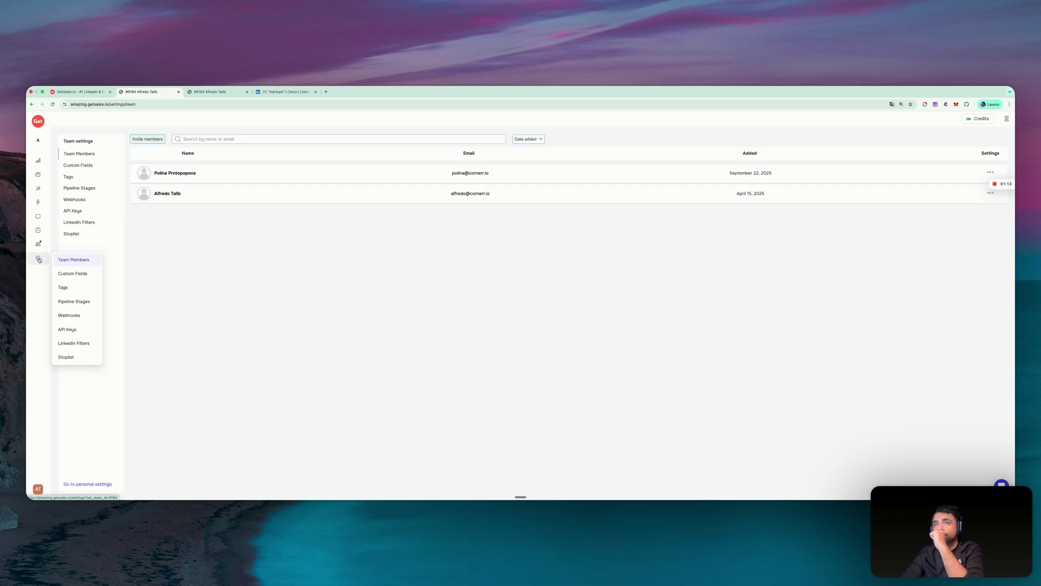
pyautogui.click(90, 224)
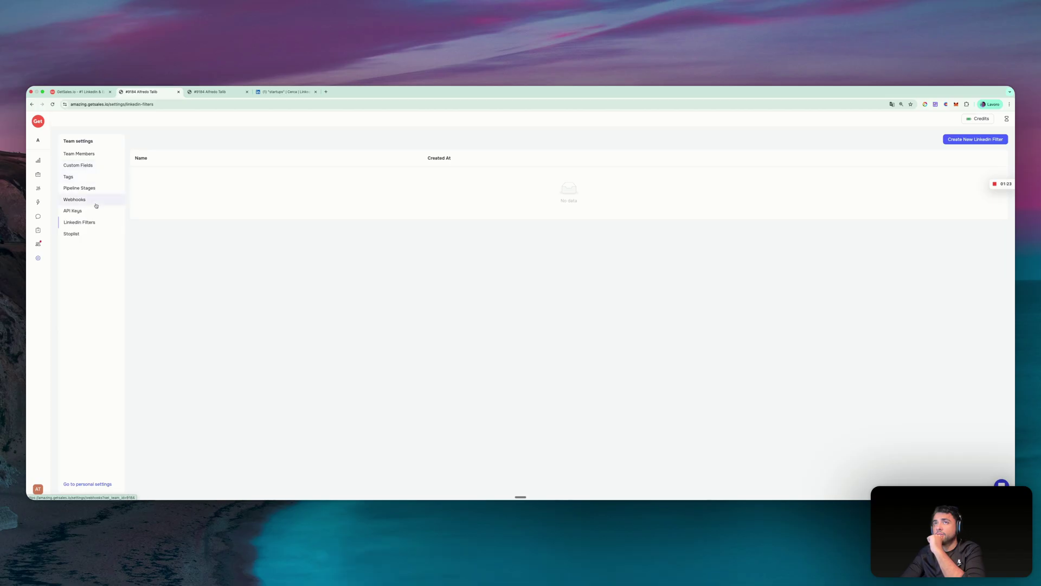
pyautogui.click(89, 164)
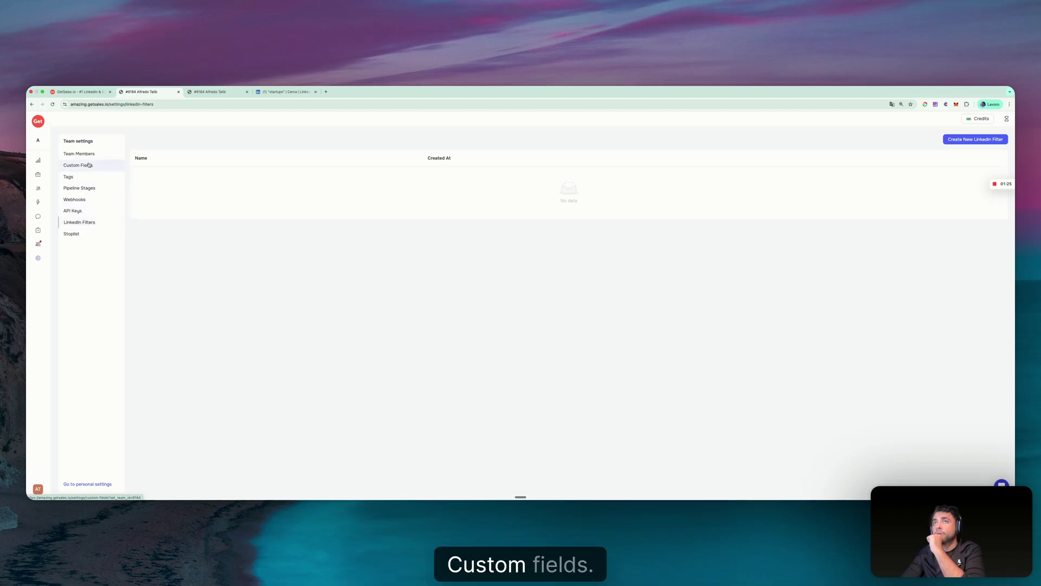
pyautogui.click(971, 157)
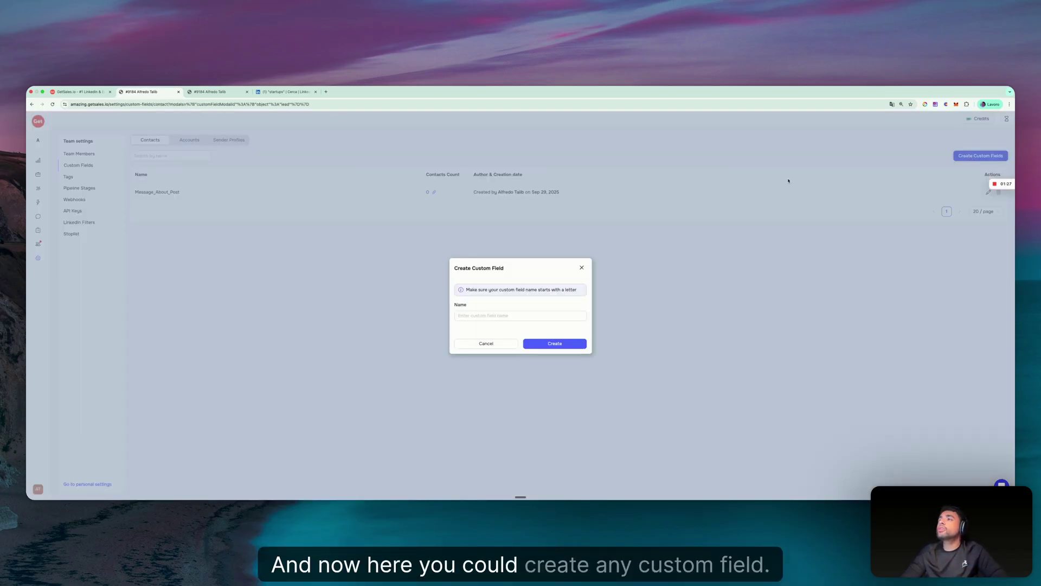
pyautogui.click(477, 314)
pyautogui.write('S')
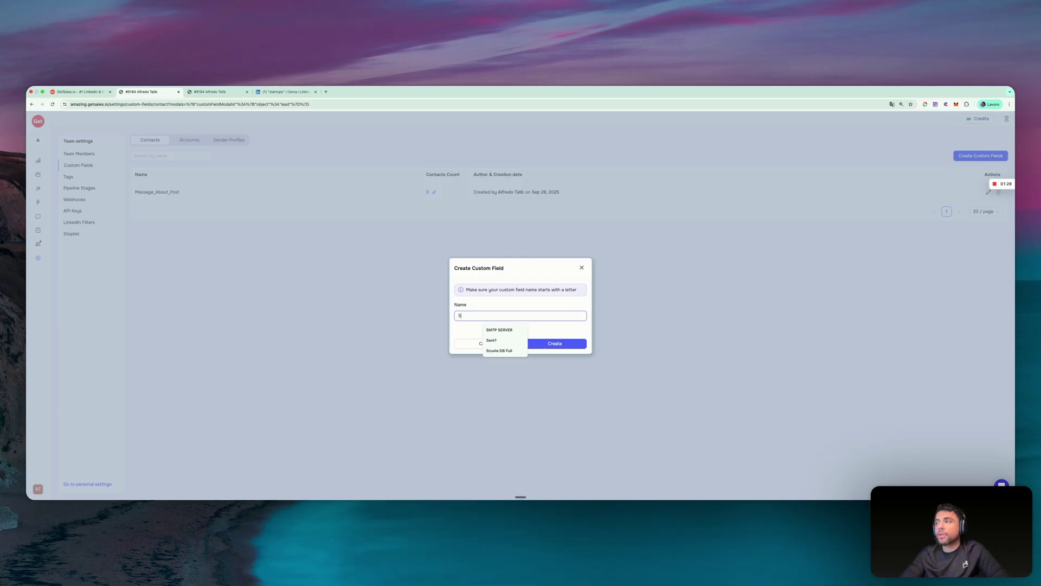
pyautogui.write('omething Bbout Them')
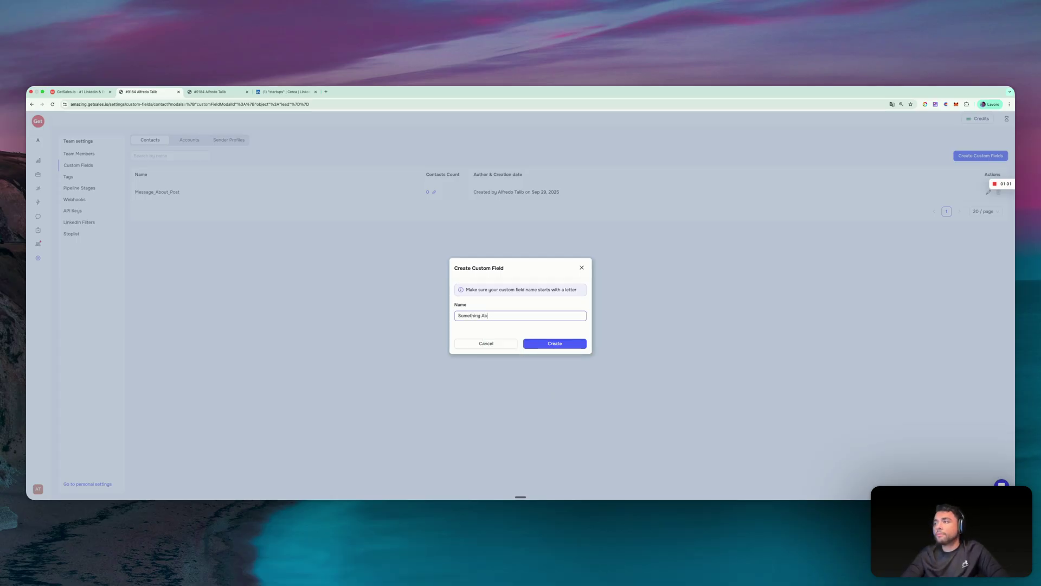
pyautogui.click(543, 344)
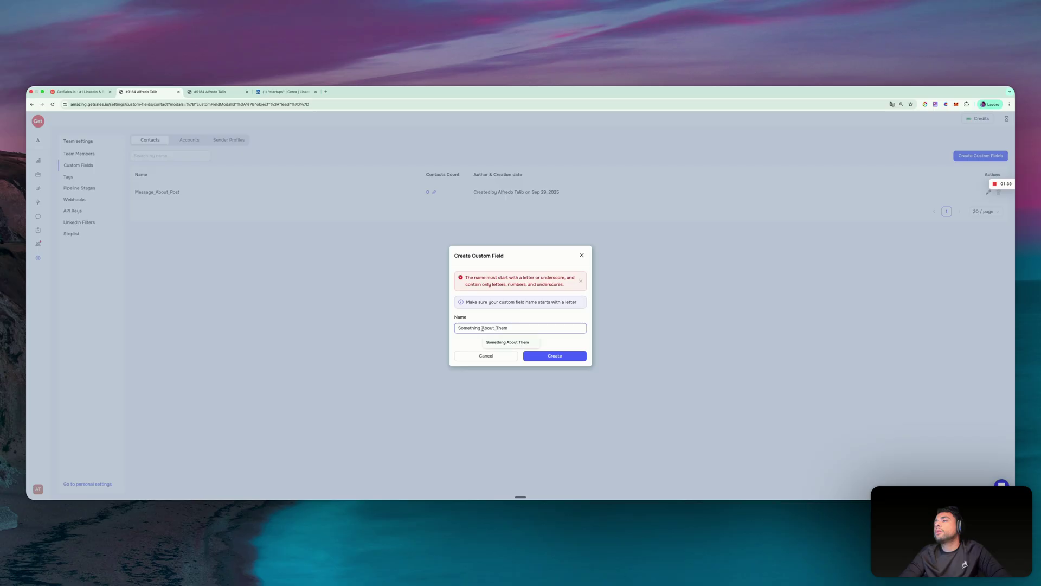
pyautogui.write('_')
pyautogui.click(554, 356)
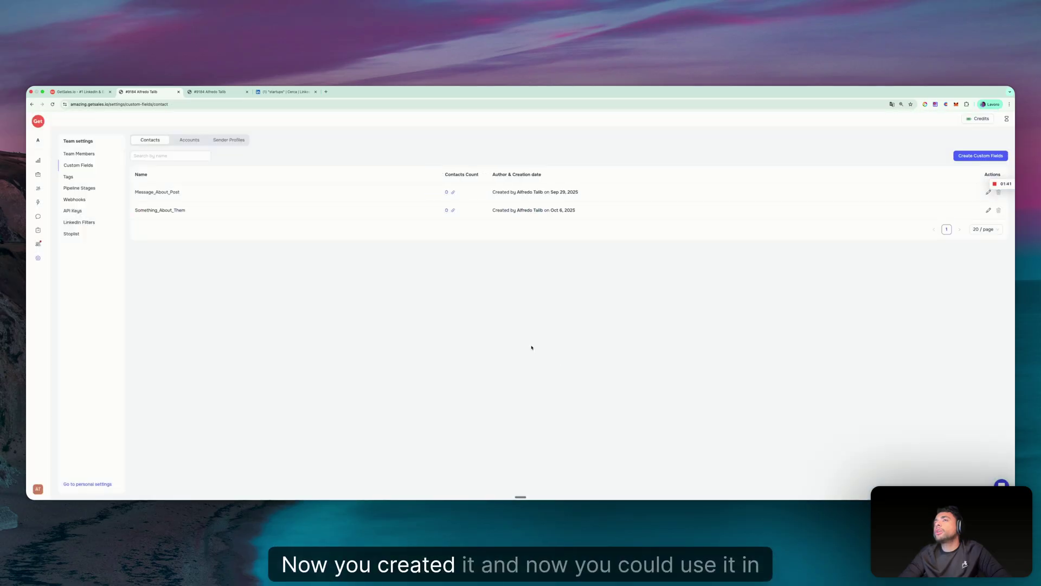
# Step: Reopen the draft Connect & follow-up automation and check its sender profiles, flow and added contacts
pyautogui.click(38, 202)
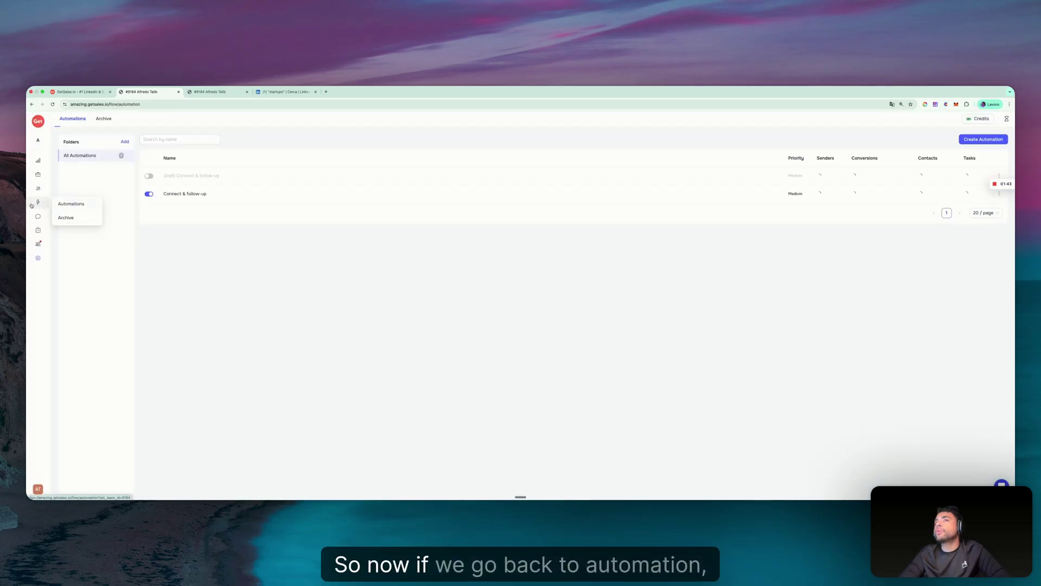
pyautogui.click(198, 176)
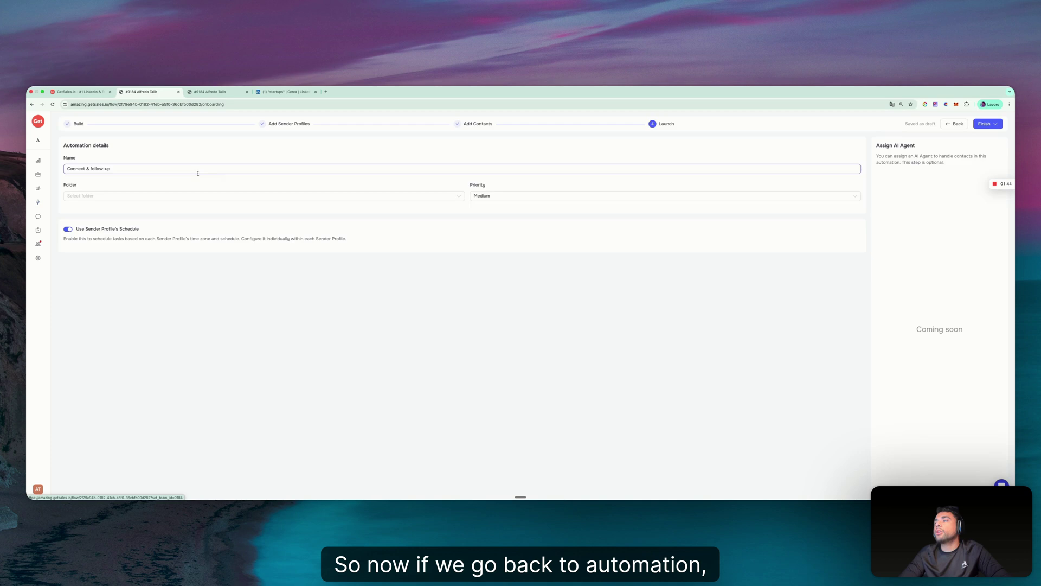
pyautogui.click(294, 124)
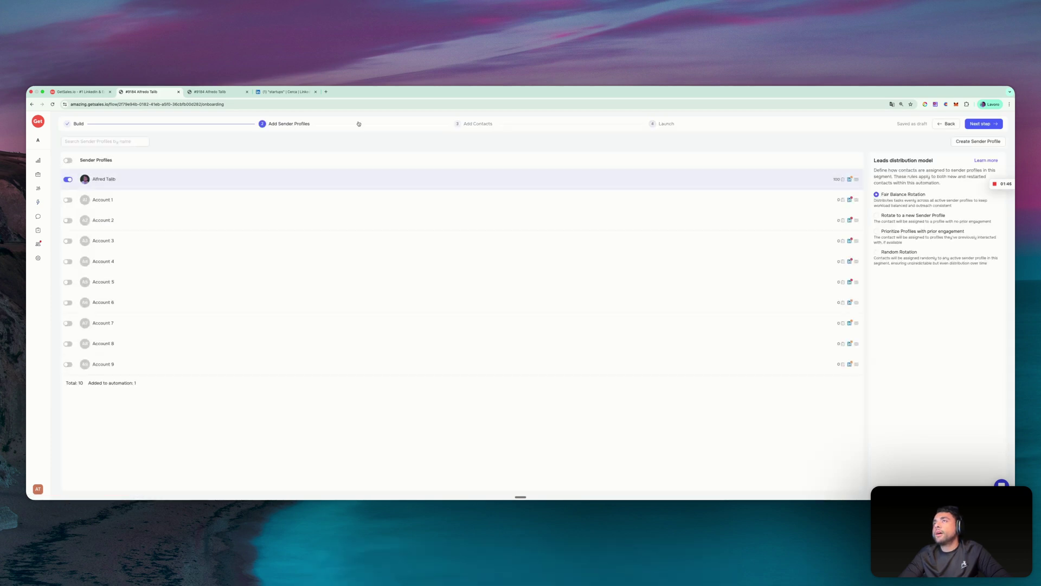
pyautogui.click(478, 127)
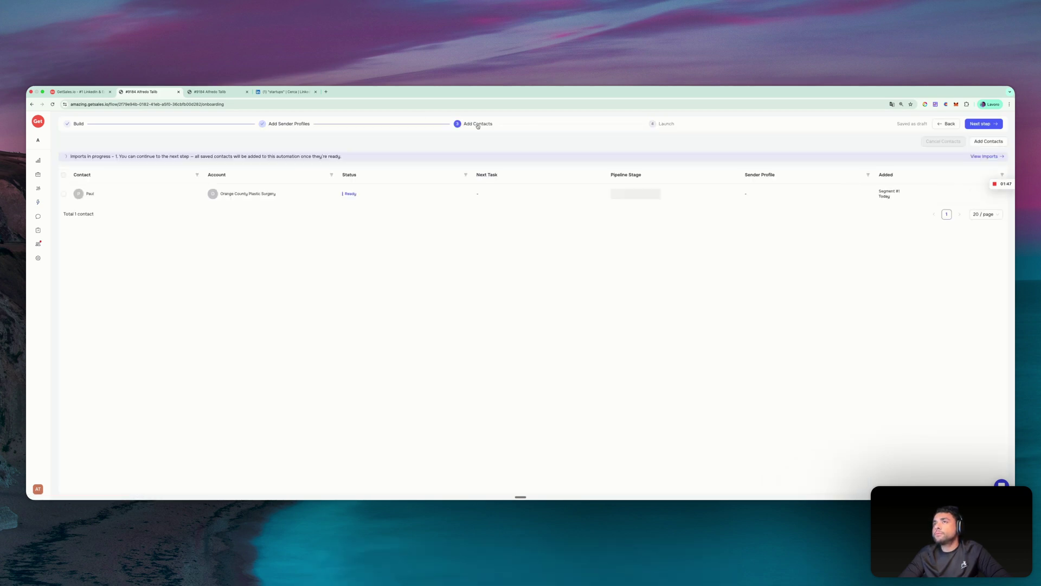
pyautogui.click(68, 122)
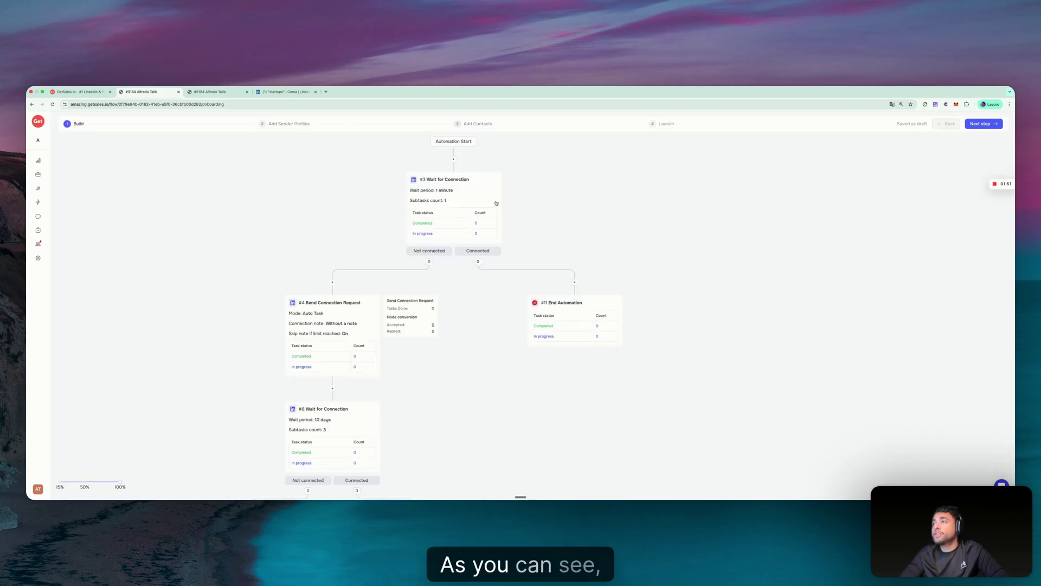
pyautogui.click(458, 124)
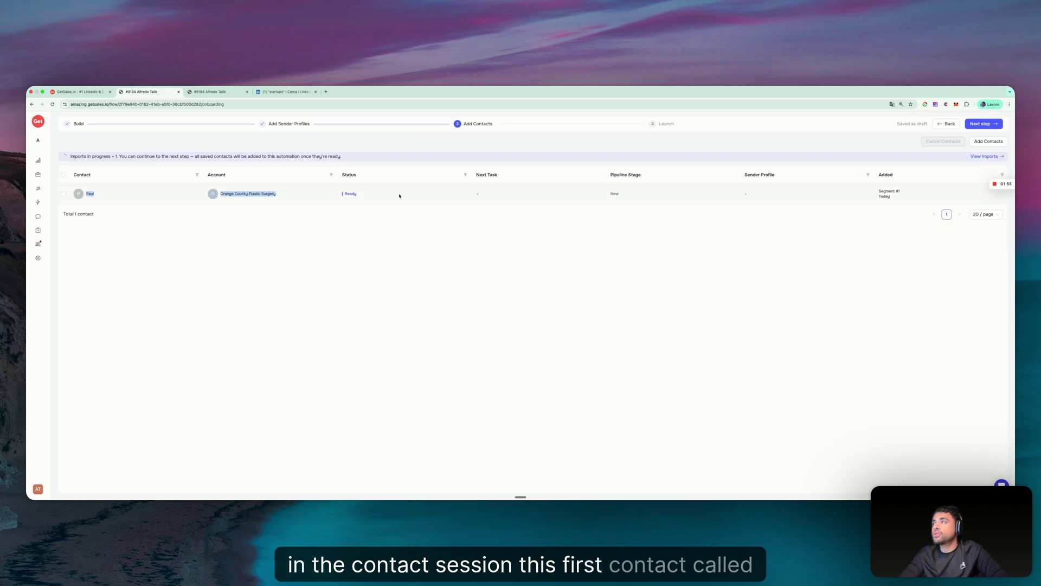
# Step: In the Build stage, look up the Something_About_Them variable for the #12 Send Message node, then close the node leaving its message text as it was
pyautogui.click(78, 124)
pyautogui.scroll(-5, 364, 389)
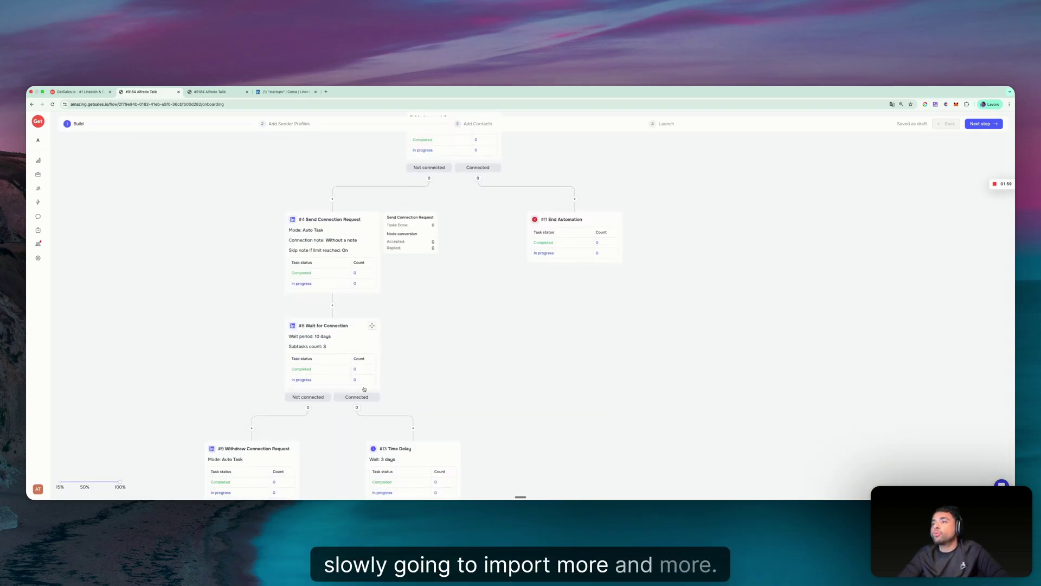
pyautogui.scroll(-3, 364, 389)
pyautogui.click(412, 375)
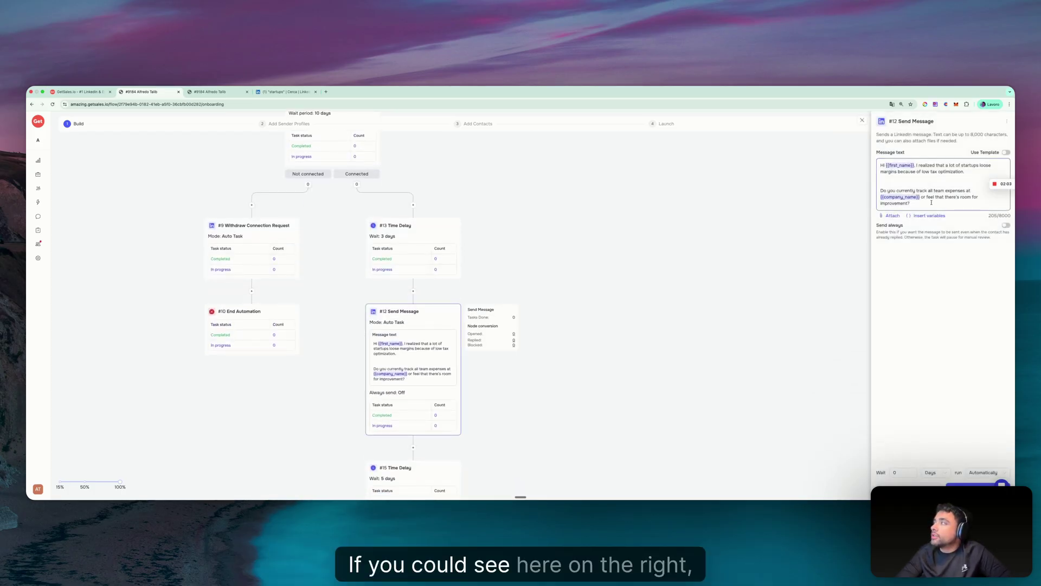
pyautogui.click(931, 203)
pyautogui.press('Return')
pyautogui.press('Return')
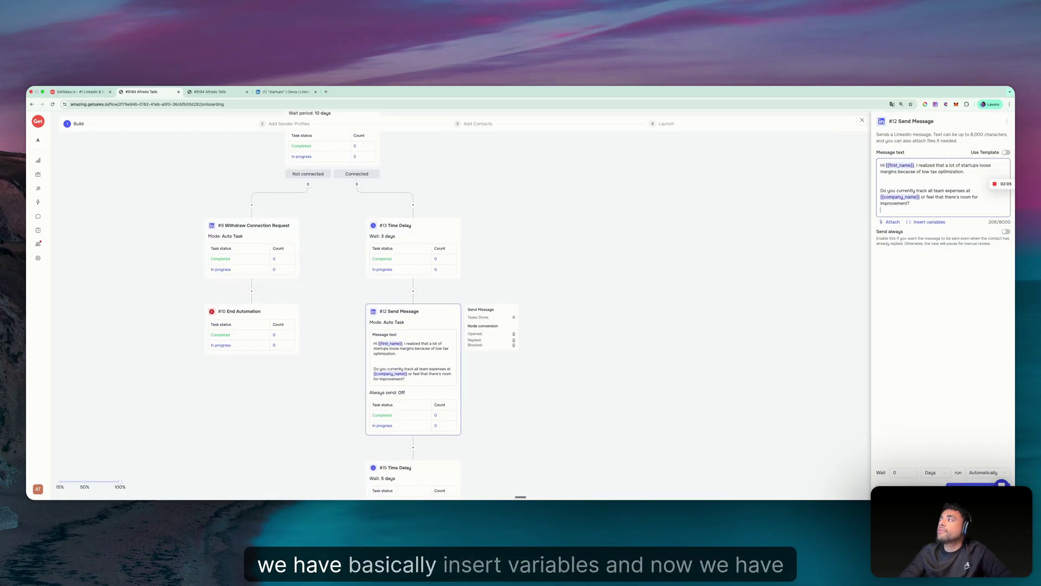
pyautogui.click(928, 228)
pyautogui.scroll(-5, 904, 340)
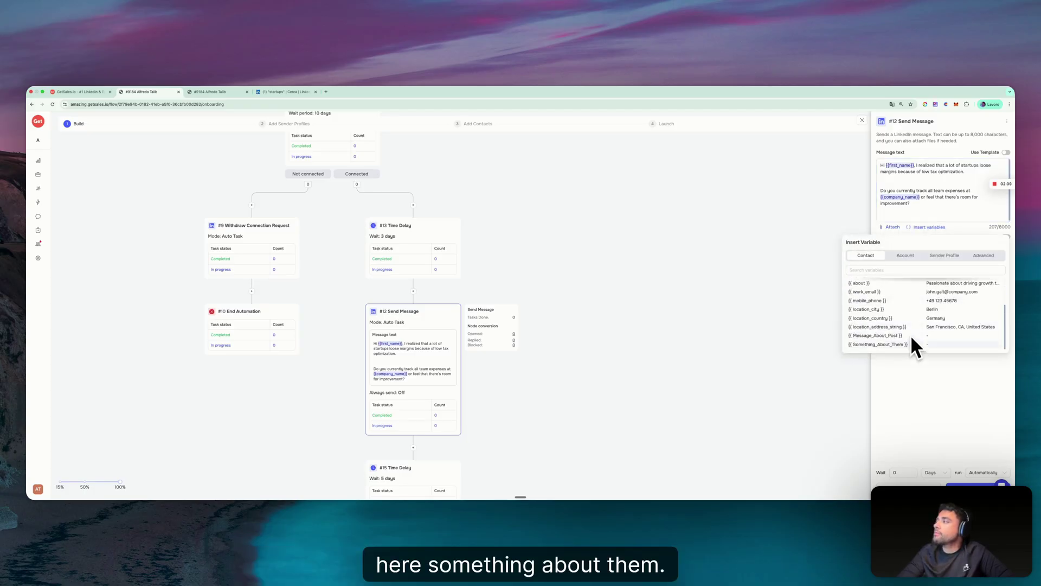
pyautogui.press('BackSpace')
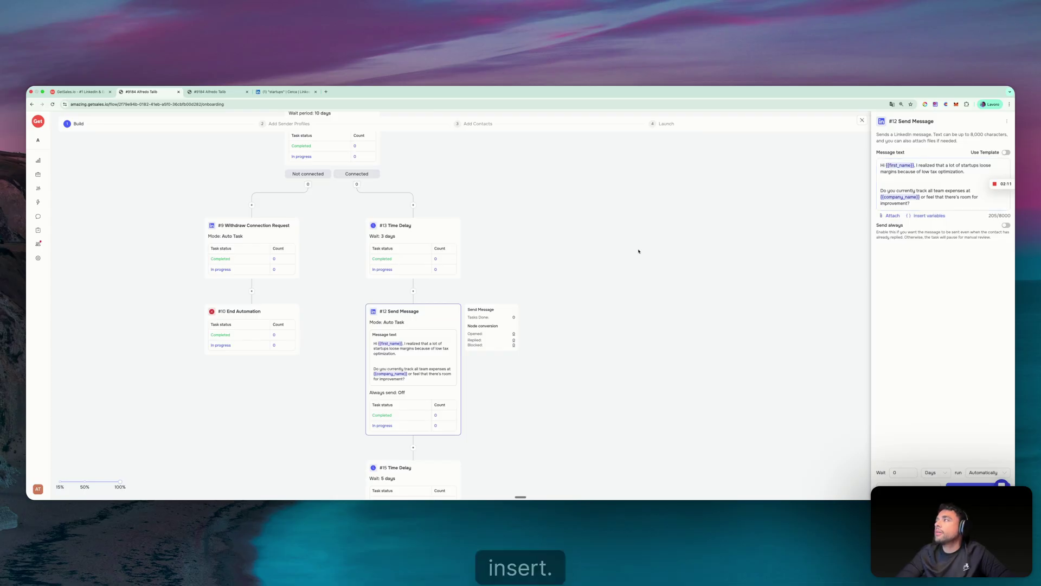
pyautogui.click(862, 120)
pyautogui.scroll(10, 587, 336)
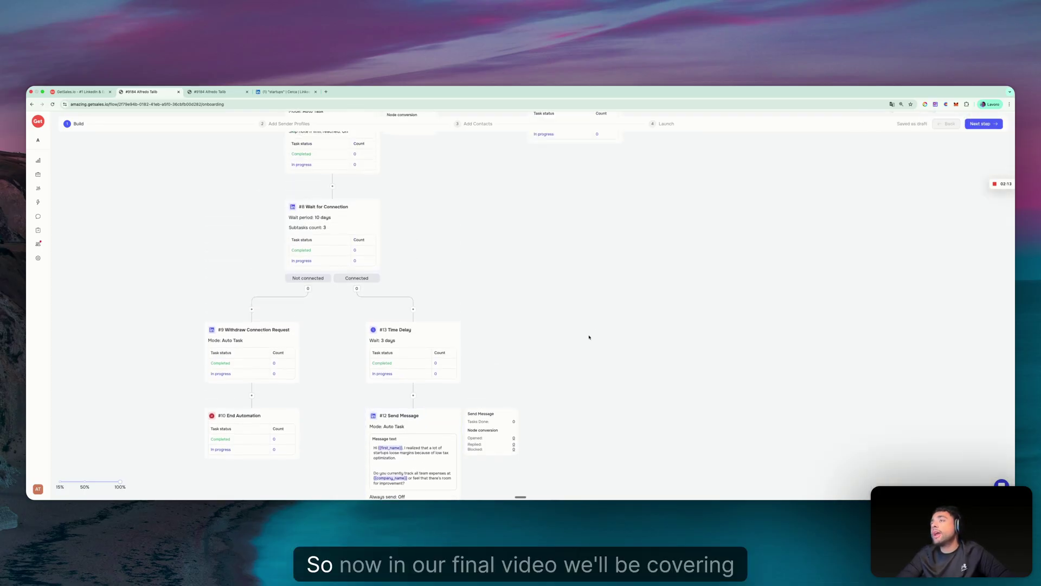